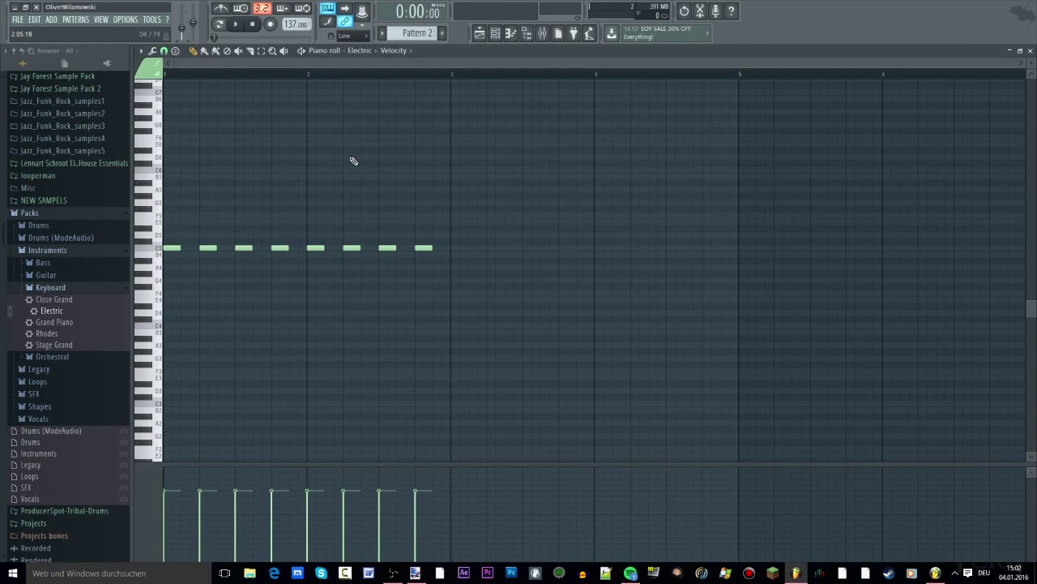
Step: Delete the row of eight repeated C5 notes below the higher melody
{"action": "scroll", "coordinate": [298, 199], "scroll_direction": "up", "scroll_amount": 1}
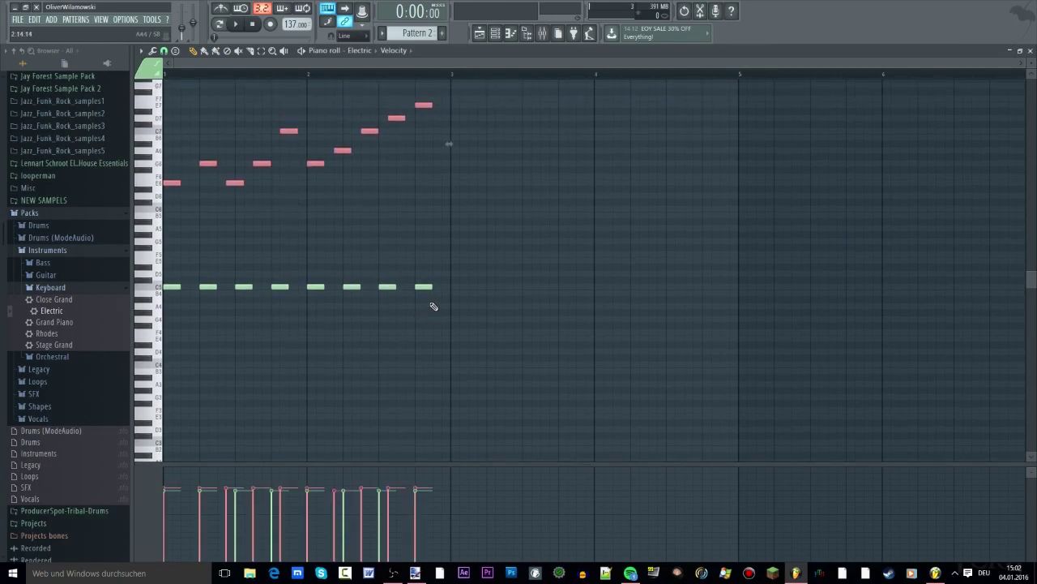
{"action": "right_click", "coordinate": [423, 287]}
{"action": "right_click", "coordinate": [387, 287]}
{"action": "right_click", "coordinate": [352, 287]}
{"action": "right_click", "coordinate": [315, 287]}
{"action": "right_click", "coordinate": [279, 286]}
{"action": "right_click", "coordinate": [244, 287]}
{"action": "right_click", "coordinate": [209, 287]}
{"action": "right_click", "coordinate": [172, 287]}
Step: Play the melody, try shifting all its notes two steps later, and return them to the start of bar 1
{"action": "key", "text": "space"}
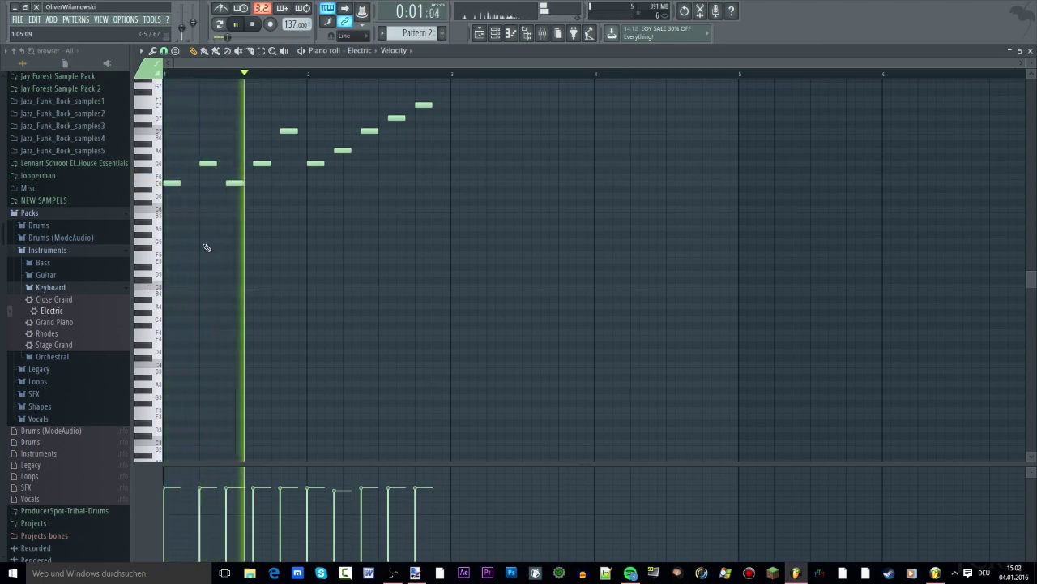
{"action": "scroll", "coordinate": [219, 245], "scroll_direction": "up", "scroll_amount": 2}
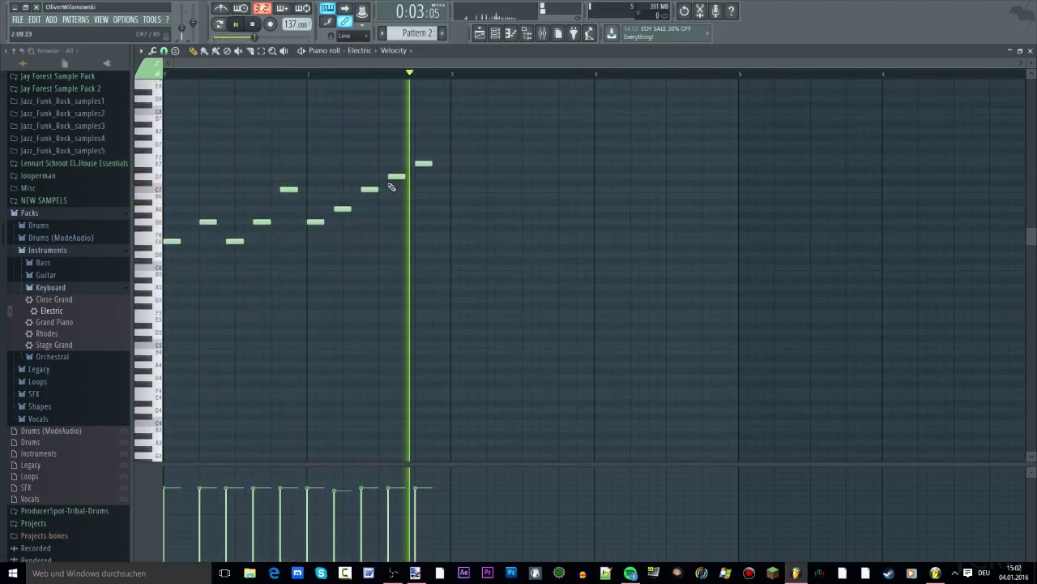
{"action": "left_click_drag", "start_coordinate": [473, 139], "coordinate": [209, 243]}
{"action": "scroll", "coordinate": [173, 248], "scroll_direction": "up", "scroll_amount": 2}
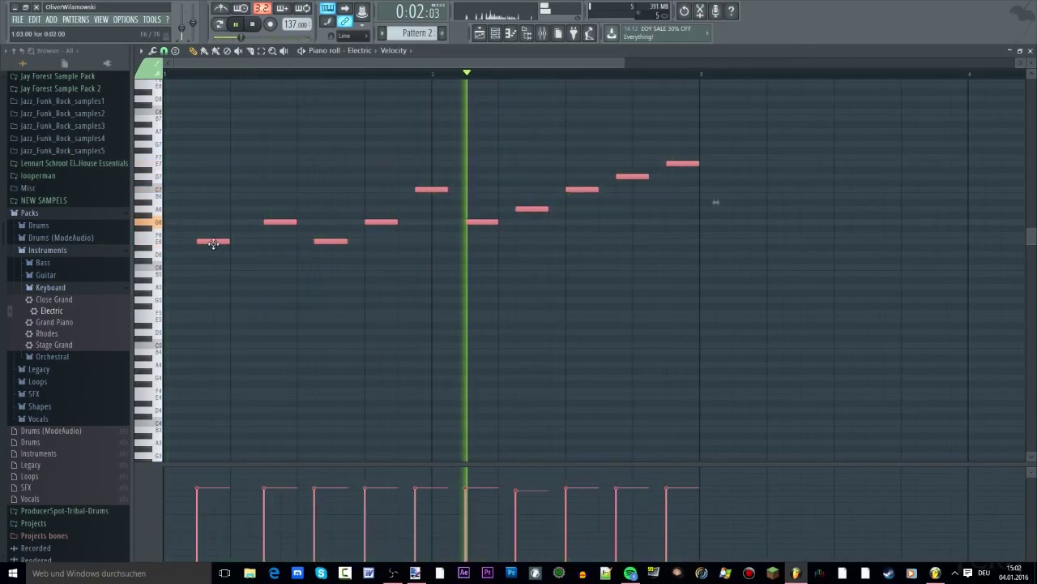
{"action": "key", "text": "space"}
{"action": "left_click_drag", "start_coordinate": [213, 242], "coordinate": [180, 242]}
{"action": "left_click", "coordinate": [210, 264]}
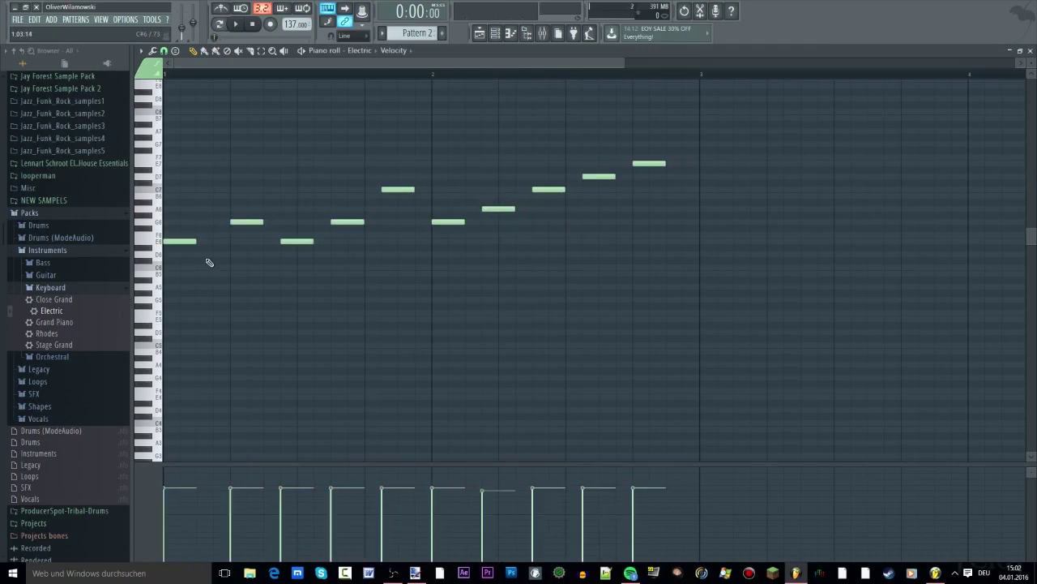
Step: Add C6 notes half a beat after beats 1 and 2 of bar 1, and move the second E6 note to beat 3
{"action": "scroll", "coordinate": [171, 247], "scroll_direction": "up", "scroll_amount": 4}
{"action": "scroll", "coordinate": [173, 251], "scroll_direction": "down", "scroll_amount": 3}
{"action": "left_click", "coordinate": [220, 246]}
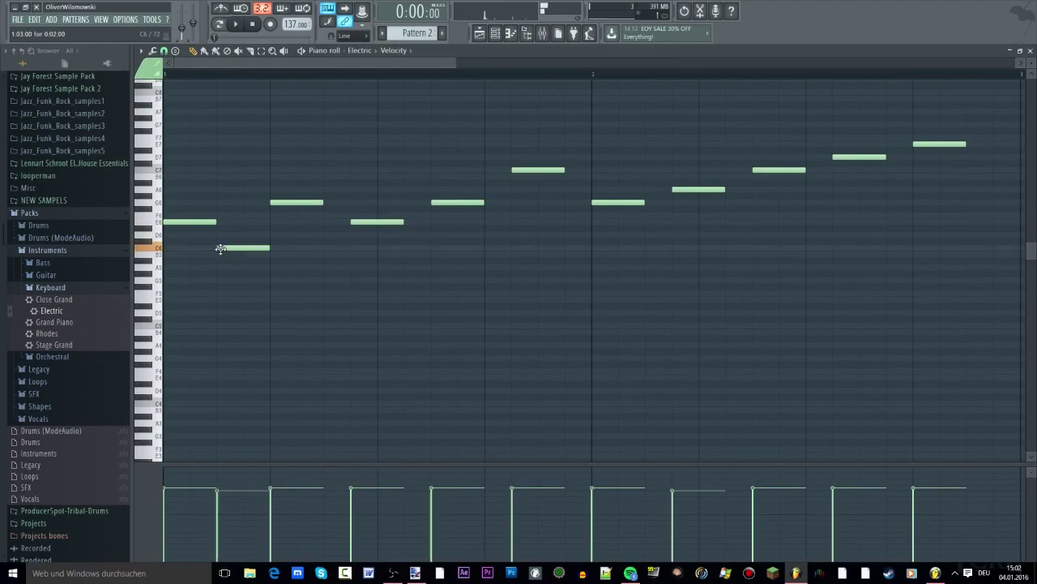
{"action": "key", "text": "space"}
{"action": "left_click_drag", "start_coordinate": [365, 222], "coordinate": [396, 222]}
{"action": "left_click", "coordinate": [345, 248]}
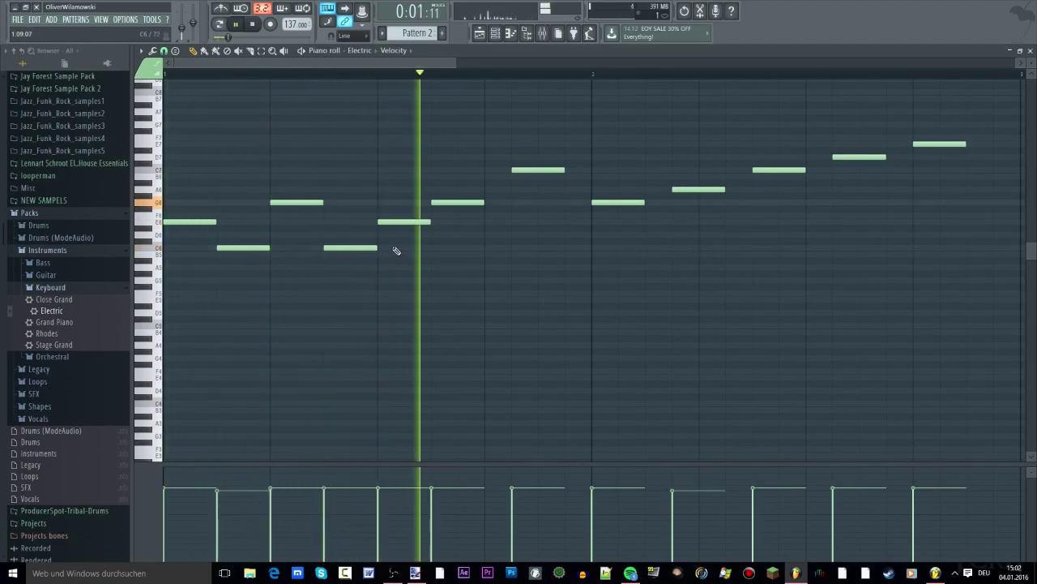
Step: Move bar 1's C7 note down to E6 on beat 4 and add a C6 note half a beat after it
{"action": "left_click_drag", "start_coordinate": [521, 170], "coordinate": [493, 221]}
{"action": "left_click", "coordinate": [496, 248]}
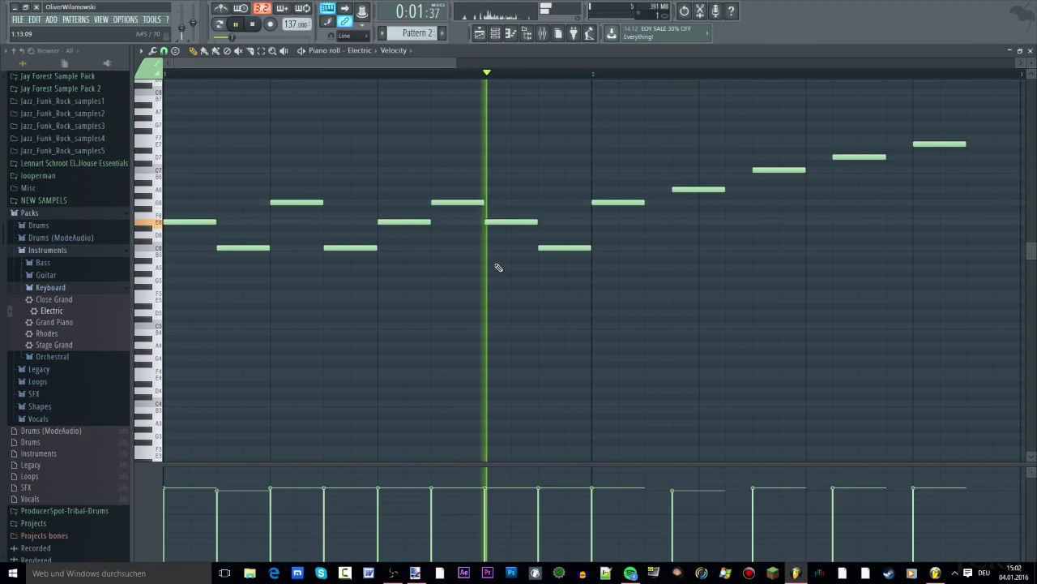
{"action": "key", "text": "space"}
{"action": "key", "text": "space"}
Step: Move bar 2's last four notes to E6 on beat 2, G6 at 2.5, E6 at 3.5 and C6 on beat 4
{"action": "left_click_drag", "start_coordinate": [694, 189], "coordinate": [720, 223]}
{"action": "key", "text": "space"}
{"action": "left_click_drag", "start_coordinate": [779, 169], "coordinate": [778, 202]}
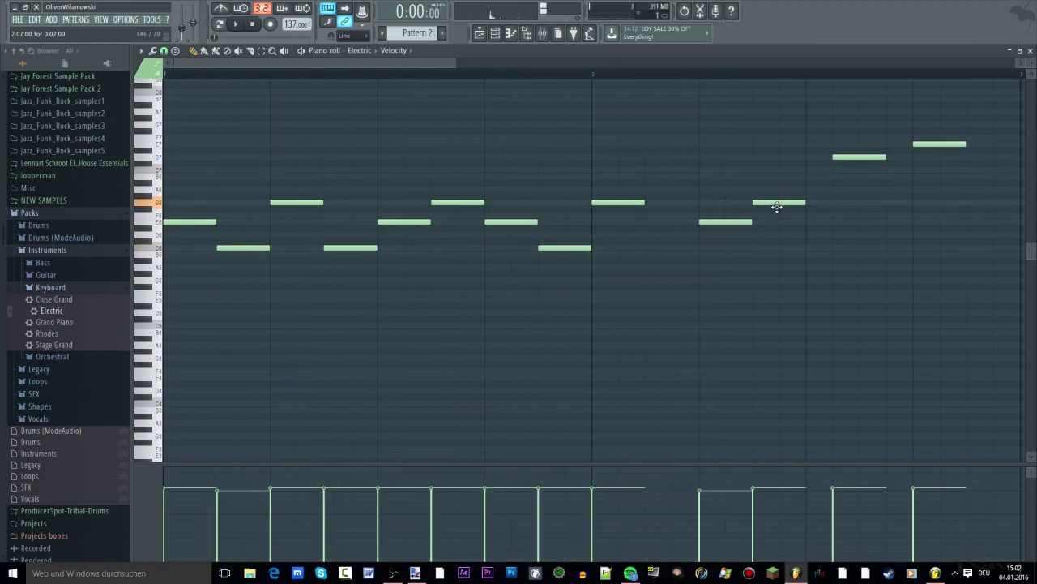
{"action": "left_click_drag", "start_coordinate": [849, 156], "coordinate": [864, 222]}
{"action": "scroll", "coordinate": [597, 223], "scroll_direction": "down", "scroll_amount": 1}
{"action": "scroll", "coordinate": [598, 223], "scroll_direction": "down", "scroll_amount": 1}
{"action": "left_click_drag", "start_coordinate": [669, 142], "coordinate": [664, 247]}
{"action": "scroll", "coordinate": [416, 272], "scroll_direction": "up", "scroll_amount": 2}
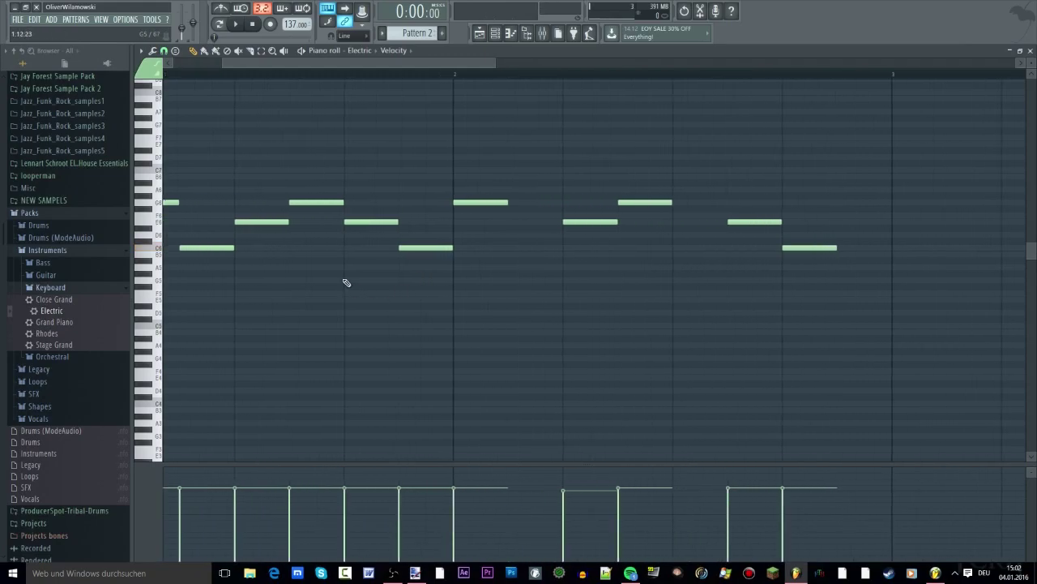
Step: Play back the edited melody in Pattern 2 from the start
{"action": "scroll", "coordinate": [349, 280], "scroll_direction": "down", "scroll_amount": 3}
{"action": "scroll", "coordinate": [356, 272], "scroll_direction": "up", "scroll_amount": 2}
{"action": "scroll", "coordinate": [291, 248], "scroll_direction": "down", "scroll_amount": 3}
{"action": "scroll", "coordinate": [168, 227], "scroll_direction": "up", "scroll_amount": 5}
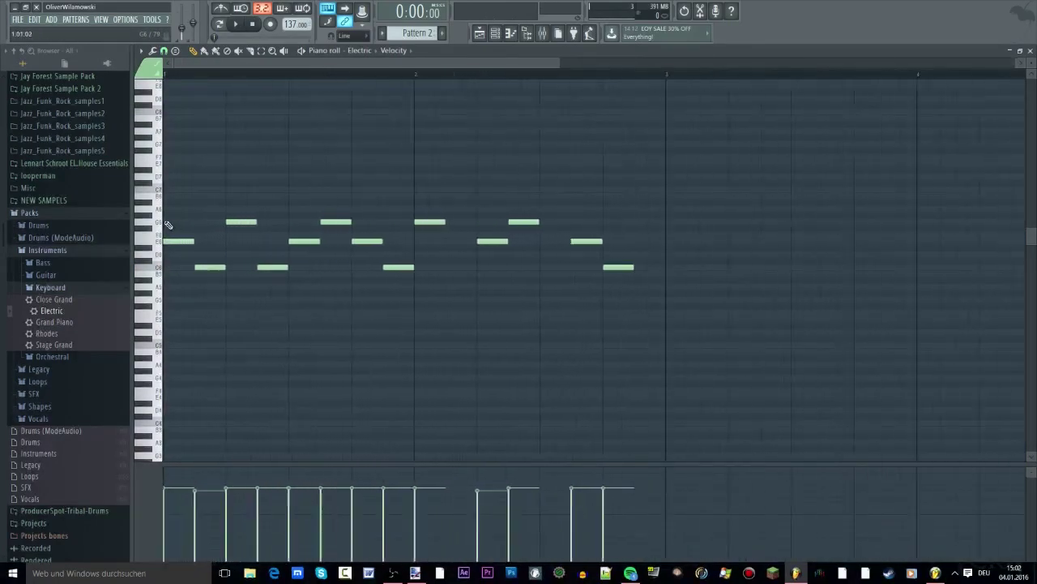
{"action": "scroll", "coordinate": [172, 229], "scroll_direction": "down", "scroll_amount": 3}
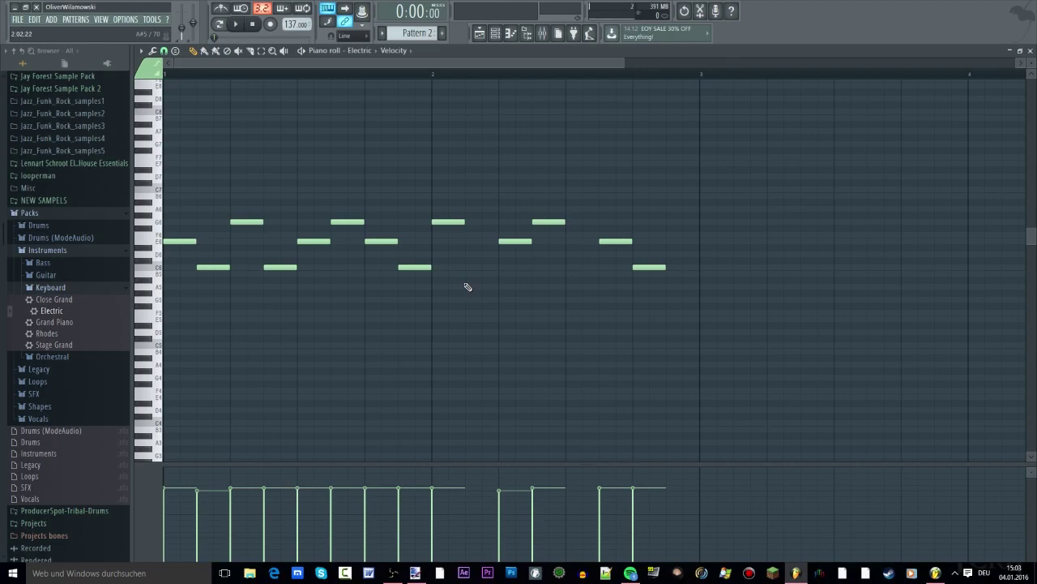
{"action": "key", "text": "space"}
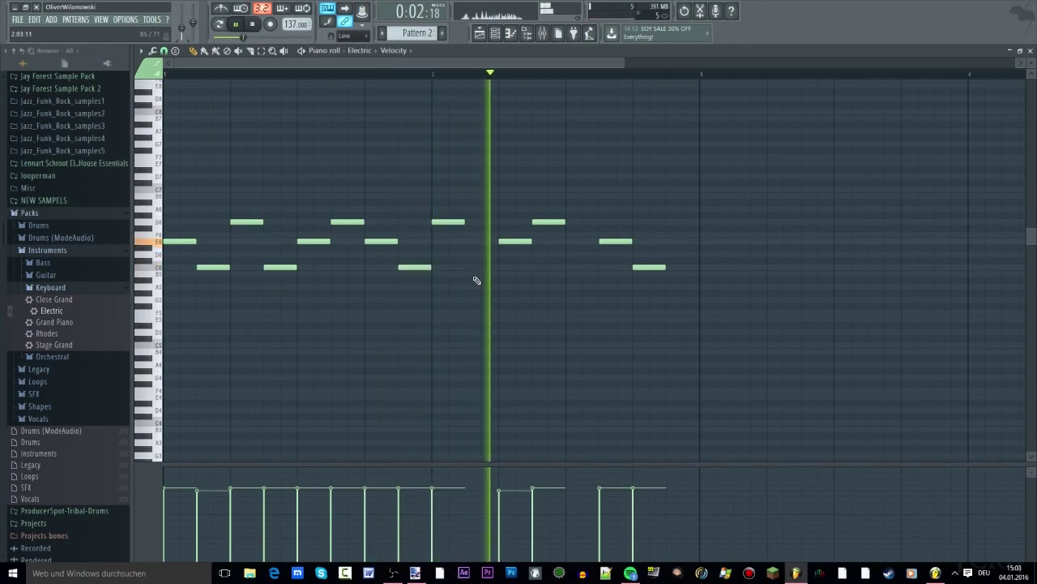
{"action": "key", "text": "space"}
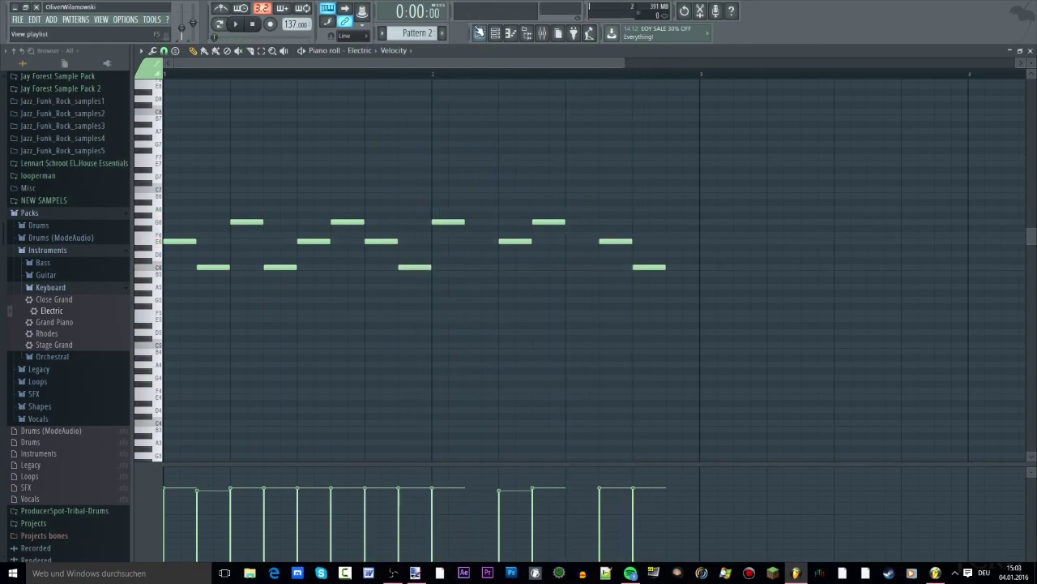
Step: Show the Playlist, close the piano roll, and move the Playlist clear of the Channel rack
{"action": "left_click", "coordinate": [480, 33]}
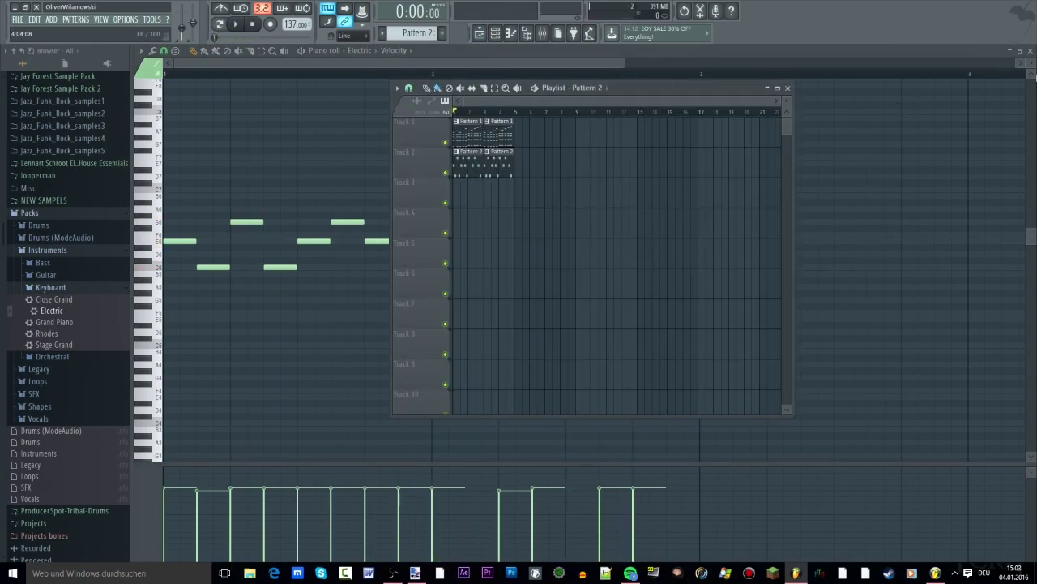
{"action": "left_click", "coordinate": [1032, 52]}
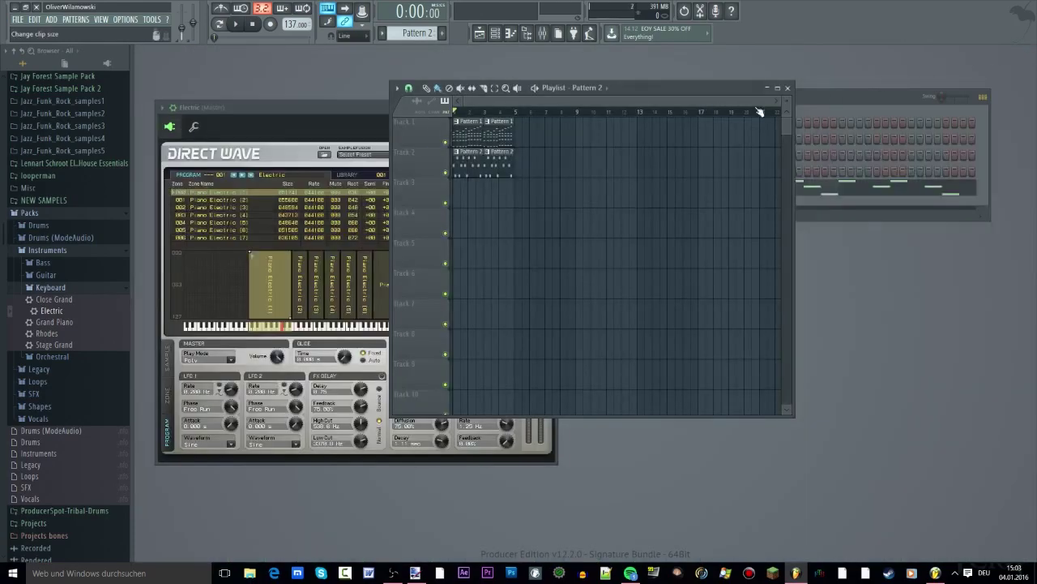
{"action": "left_click_drag", "start_coordinate": [631, 89], "coordinate": [528, 112]}
{"action": "left_click", "coordinate": [699, 143]}
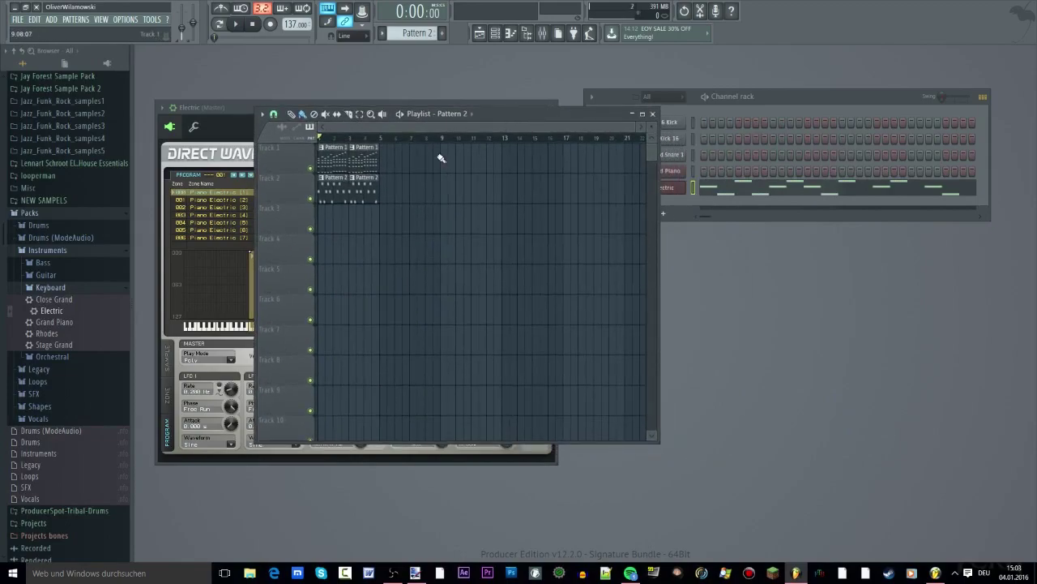
Step: Switch to Pattern 3 and open the FPC 6 Kick channel's settings
{"action": "left_click_drag", "start_coordinate": [417, 33], "coordinate": [416, 25]}
{"action": "left_click_drag", "start_coordinate": [787, 99], "coordinate": [832, 94]}
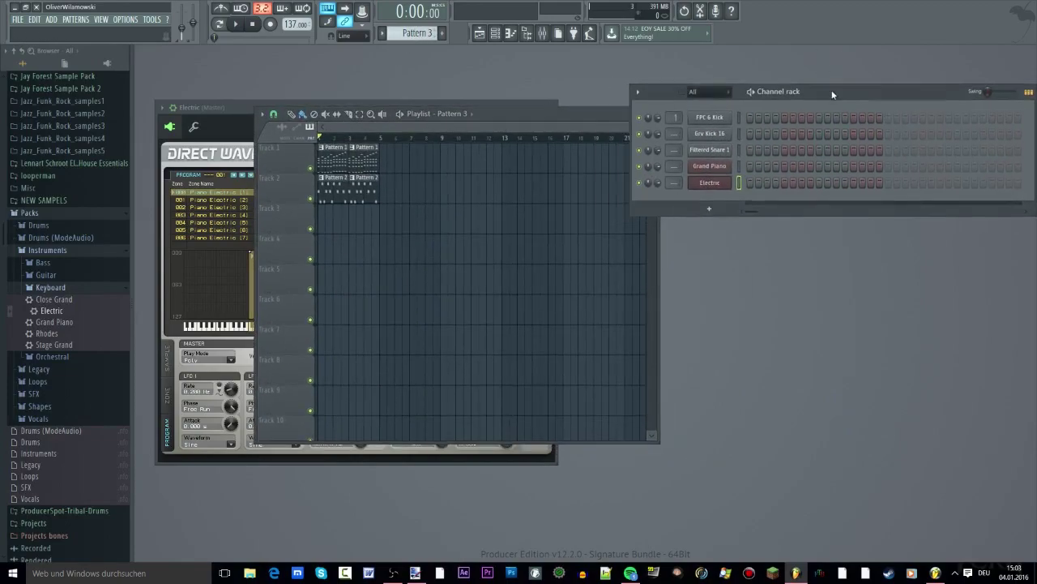
{"action": "left_click", "coordinate": [713, 120]}
{"action": "left_click", "coordinate": [718, 127]}
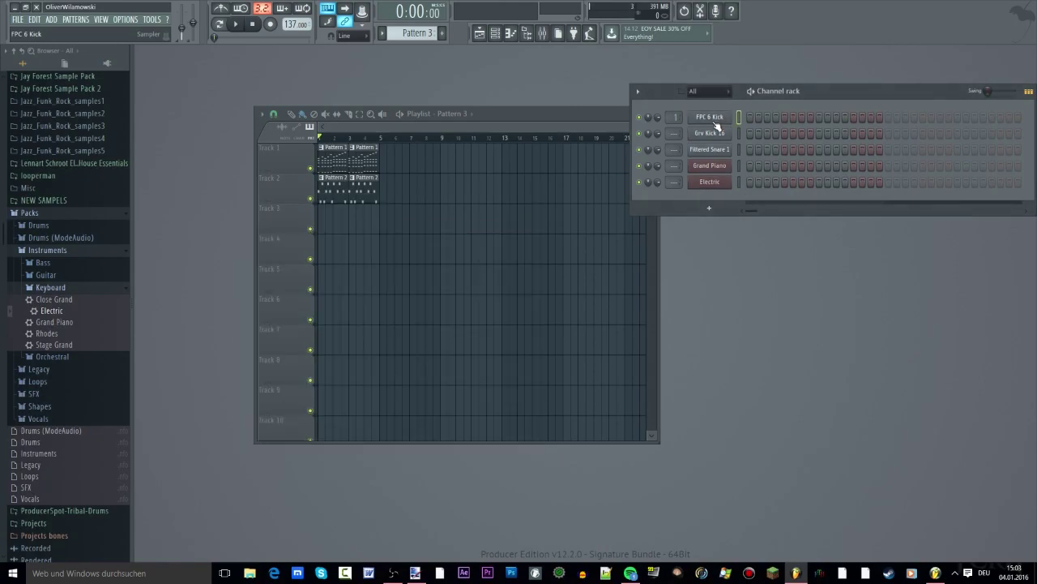
{"action": "left_click", "coordinate": [718, 126]}
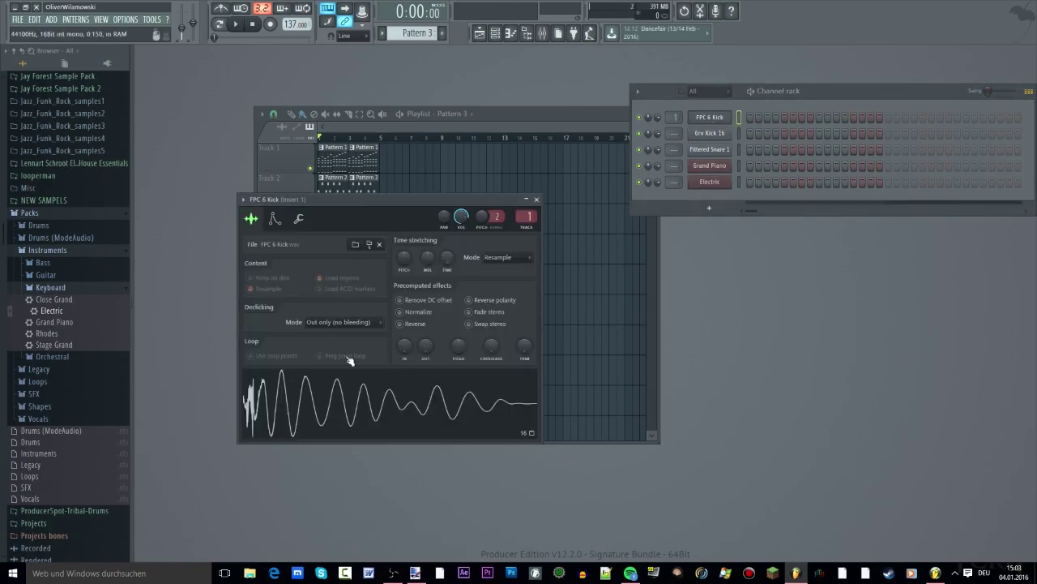
Step: Replace the FPC 6 Kick sample with Grv Kick 16 from the Kicks folder of the Drums pack
{"action": "scroll", "coordinate": [65, 253], "scroll_direction": "up", "scroll_amount": 5}
{"action": "scroll", "coordinate": [65, 253], "scroll_direction": "down", "scroll_amount": 4}
{"action": "scroll", "coordinate": [65, 254], "scroll_direction": "down", "scroll_amount": 1}
{"action": "left_click", "coordinate": [49, 236]}
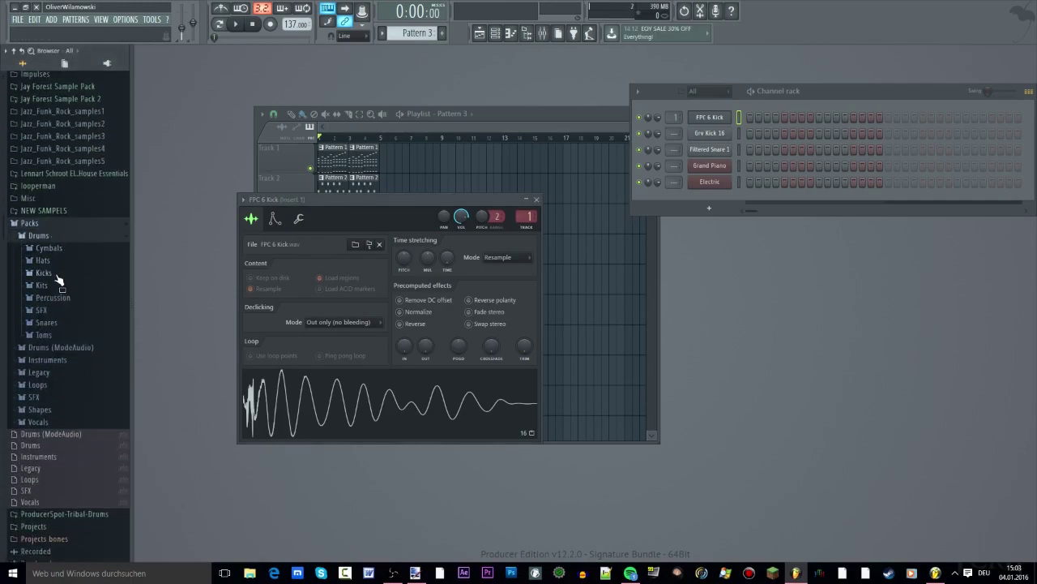
{"action": "left_click", "coordinate": [61, 279]}
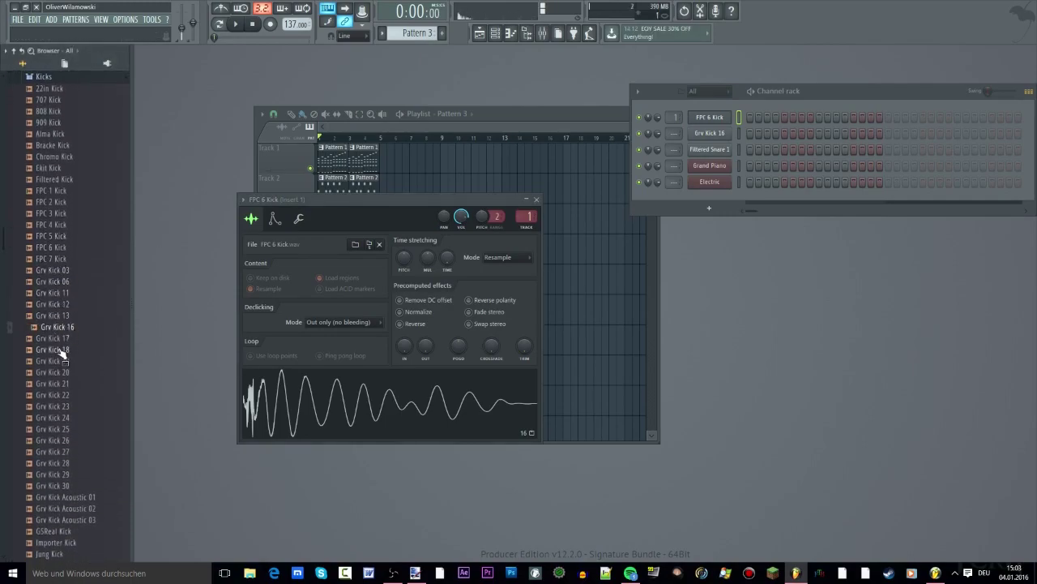
{"action": "left_click_drag", "start_coordinate": [56, 327], "coordinate": [709, 119]}
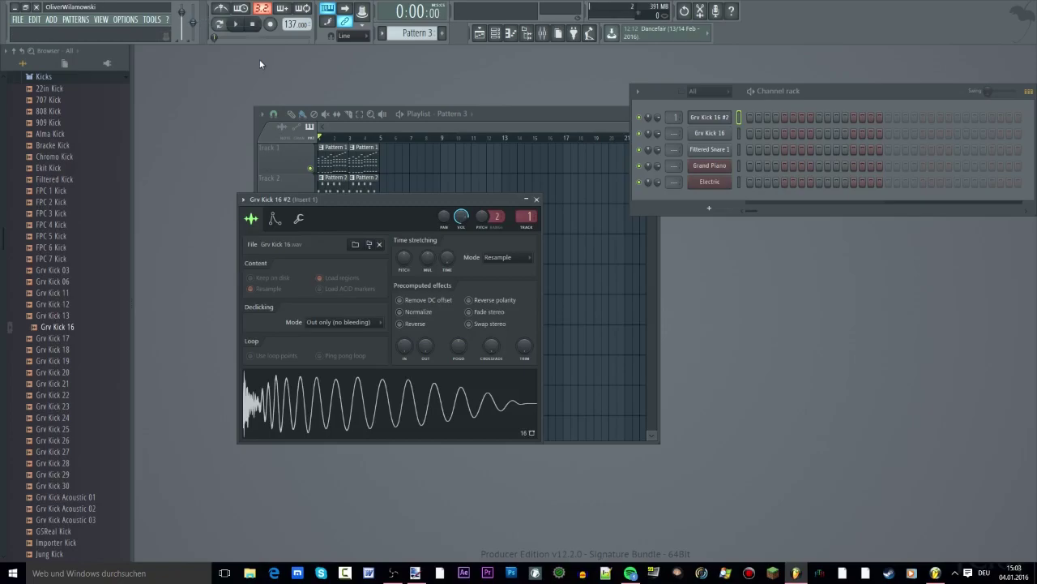
Step: Preview the Grv Kick 16 #2 sound and place kicks on steps 1, 5, 9 and 13
{"action": "left_click", "coordinate": [710, 166]}
{"action": "left_click", "coordinate": [710, 116]}
{"action": "left_click", "coordinate": [474, 396]}
{"action": "left_click", "coordinate": [475, 396]}
{"action": "left_click", "coordinate": [750, 117]}
{"action": "left_click", "coordinate": [758, 117]}
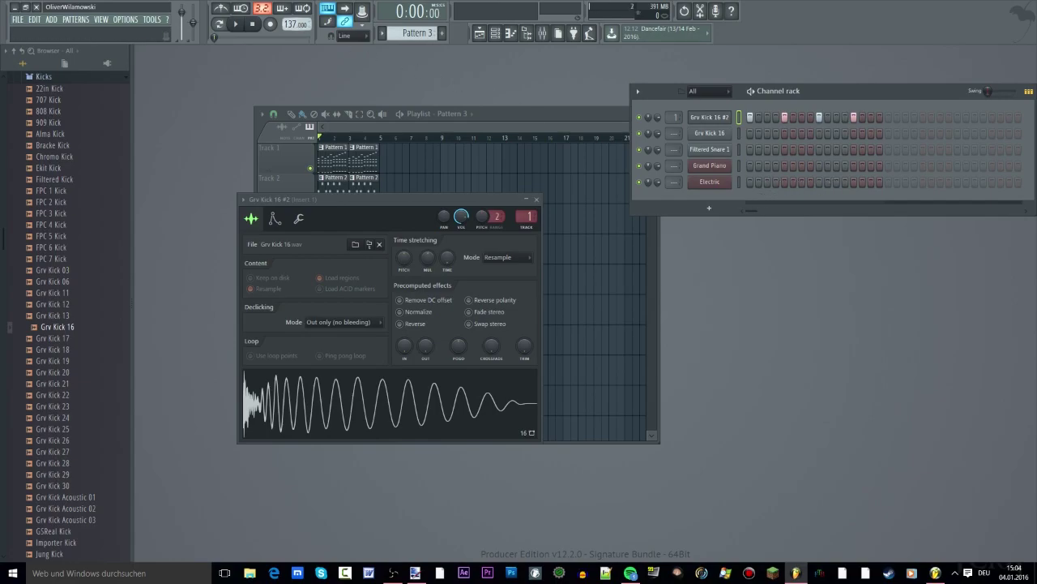
Step: Play Pattern 3 with the metronome on and rearrange the kick hits to steps 1, 7 and 15
{"action": "left_click", "coordinate": [224, 9]}
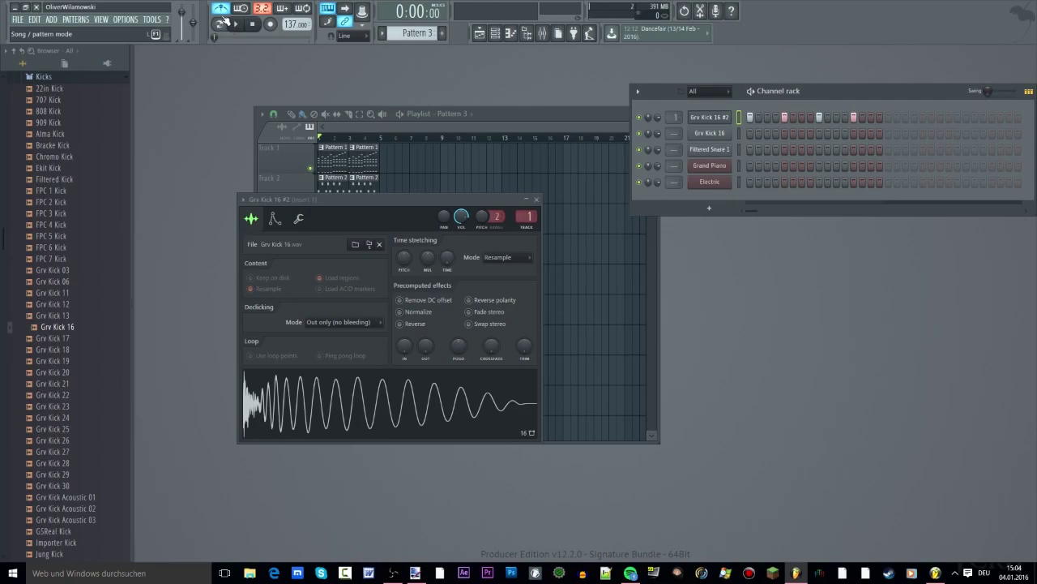
{"action": "left_click", "coordinate": [236, 24]}
{"action": "left_click", "coordinate": [252, 27]}
{"action": "key", "text": "space"}
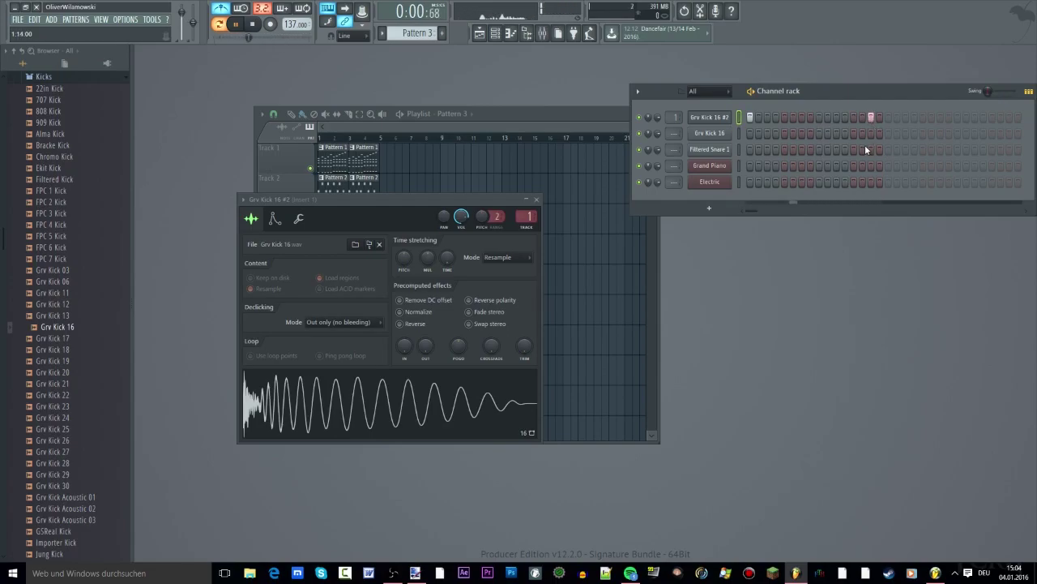
{"action": "left_click", "coordinate": [801, 117]}
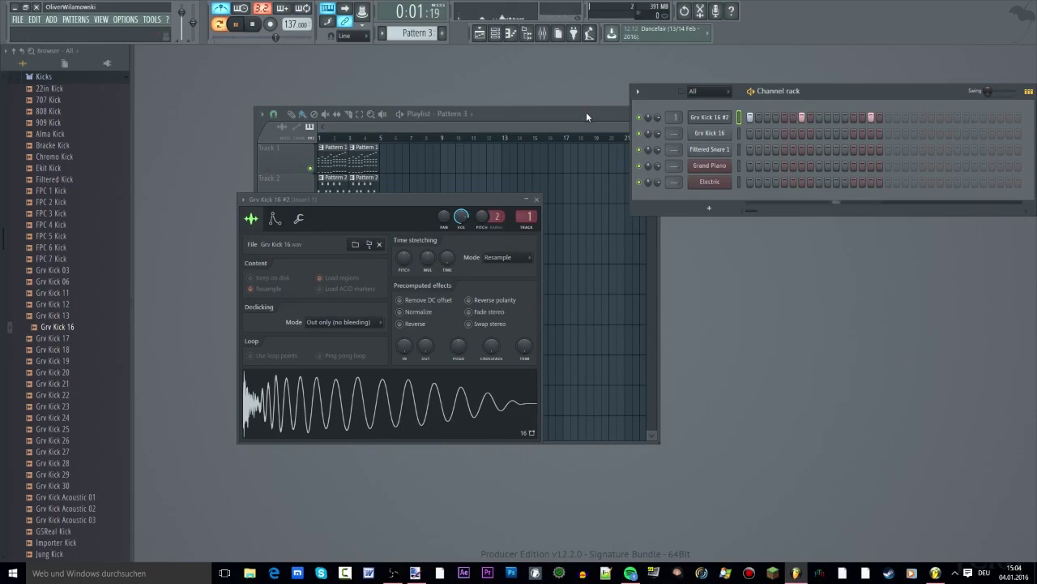
Step: Replace the Filtered Snare 1 sample with Flitered Snare 2 from the Snares folder of the Drums pack
{"action": "left_click", "coordinate": [710, 149]}
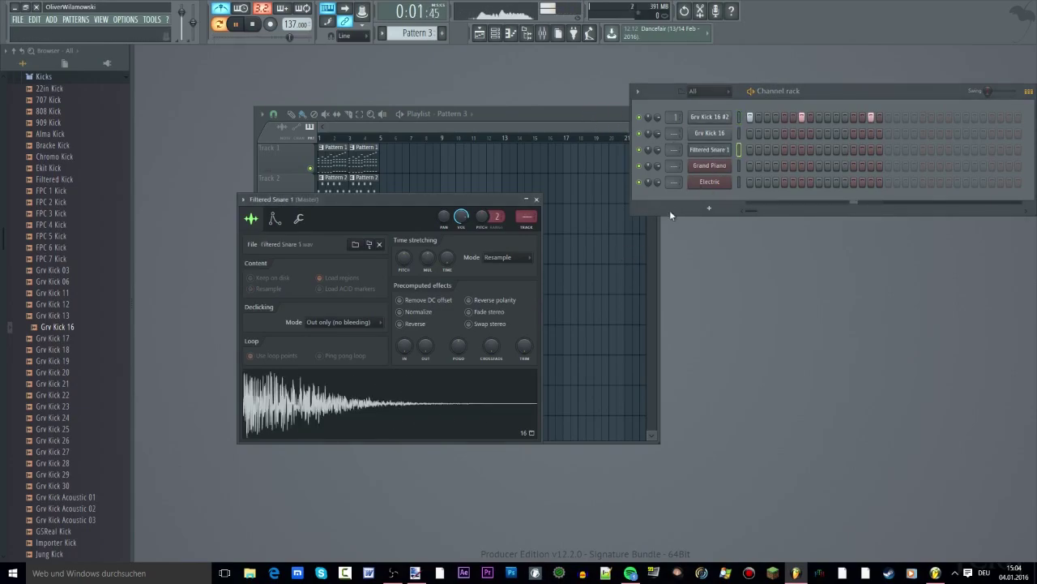
{"action": "scroll", "coordinate": [84, 211], "scroll_direction": "up", "scroll_amount": 5}
{"action": "scroll", "coordinate": [84, 212], "scroll_direction": "up", "scroll_amount": 1}
{"action": "left_click", "coordinate": [85, 212]}
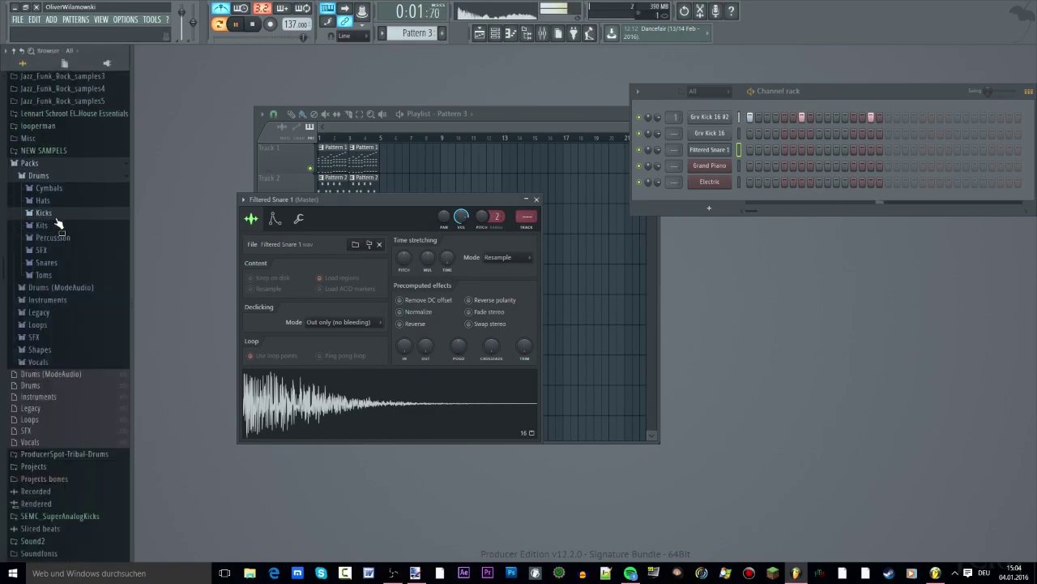
{"action": "left_click", "coordinate": [65, 262]}
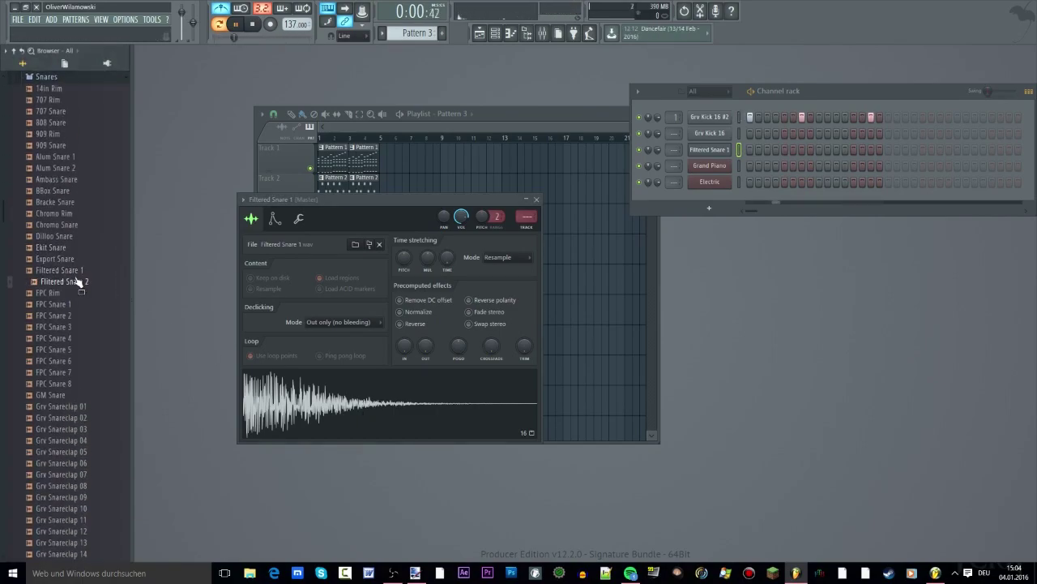
{"action": "left_click_drag", "start_coordinate": [72, 282], "coordinate": [433, 405]}
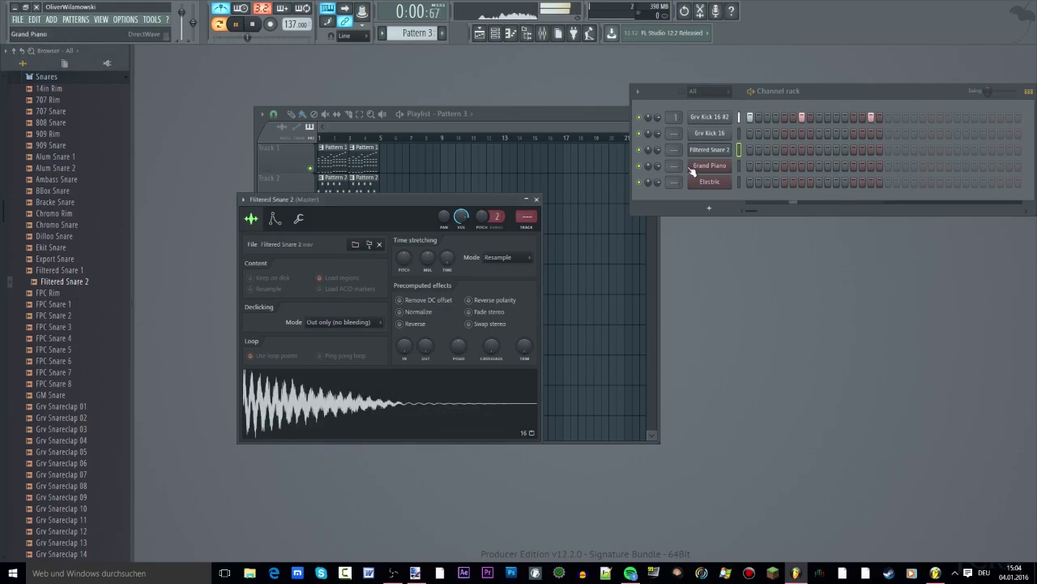
Step: Place snare hits on steps 5 and 13, and stop playback with the metronome turned off
{"action": "left_click", "coordinate": [784, 150]}
{"action": "left_click", "coordinate": [853, 150]}
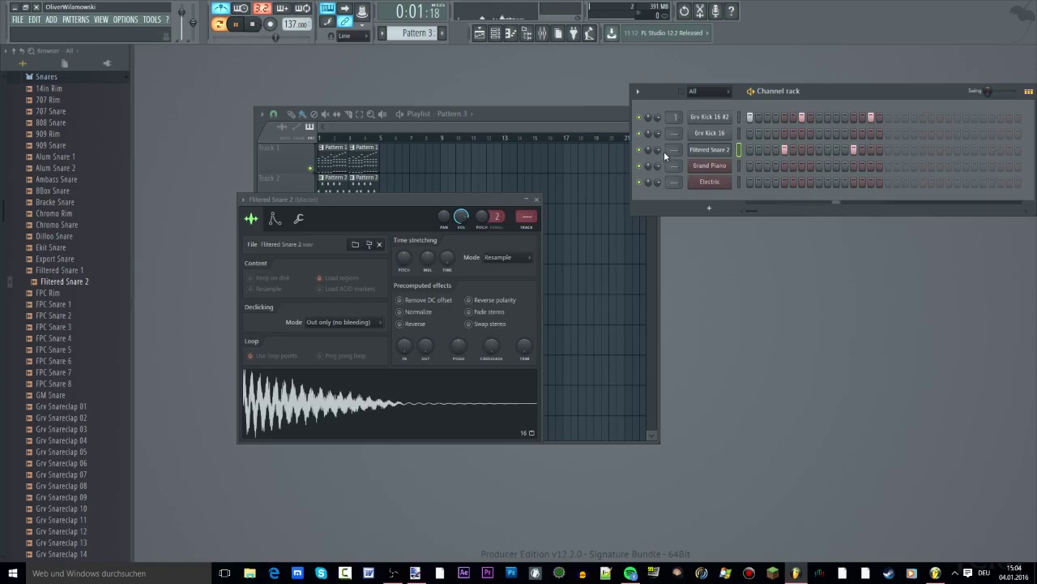
{"action": "left_click", "coordinate": [226, 11]}
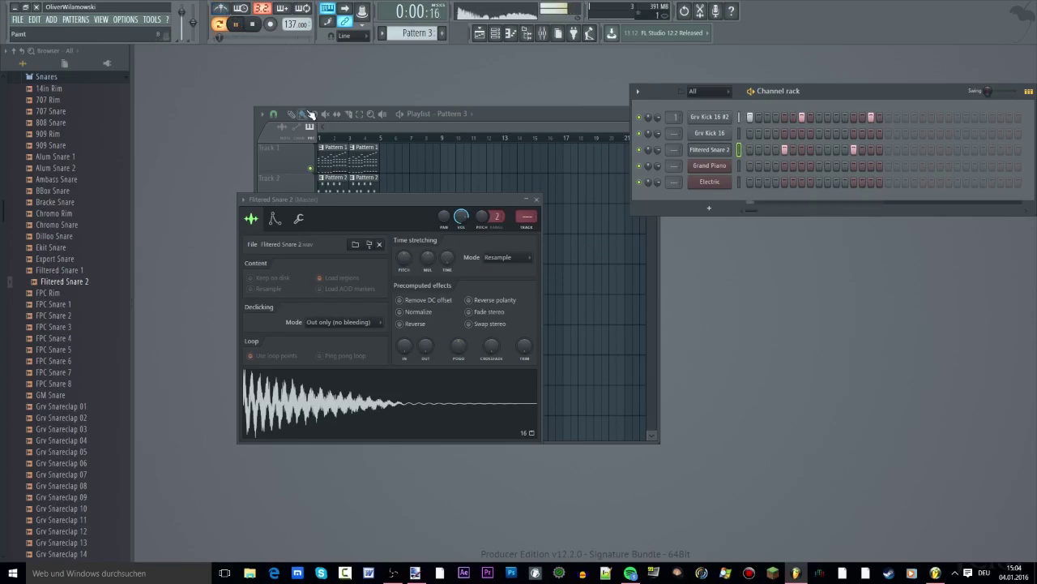
{"action": "left_click", "coordinate": [259, 26]}
Step: Check the Grv Kick 16, Flitered Snare 2 and Grand Piano channels' sound settings
{"action": "left_click", "coordinate": [713, 133]}
{"action": "left_click", "coordinate": [720, 149]}
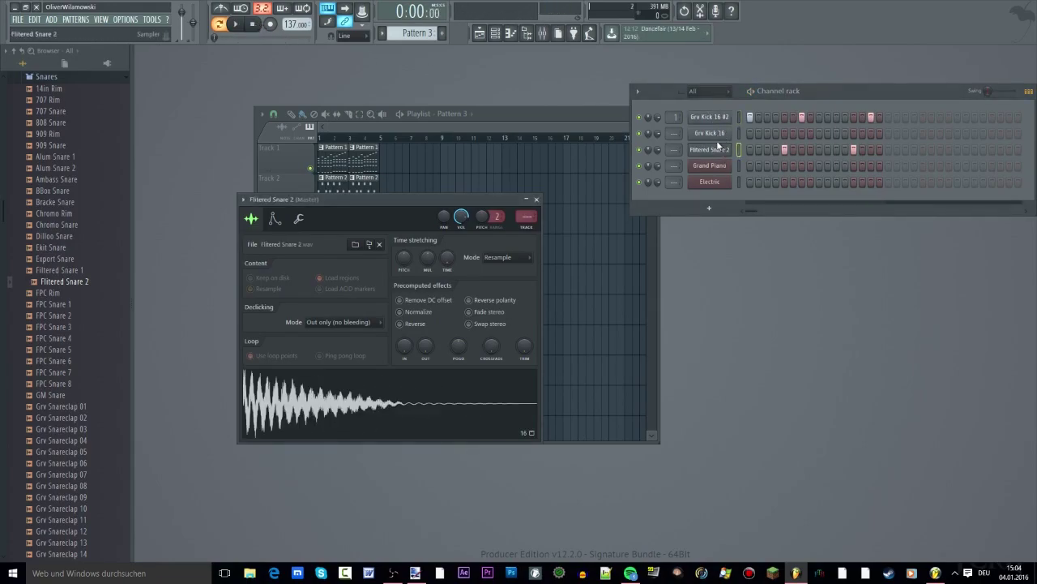
{"action": "left_click", "coordinate": [722, 134]}
{"action": "left_click", "coordinate": [711, 166]}
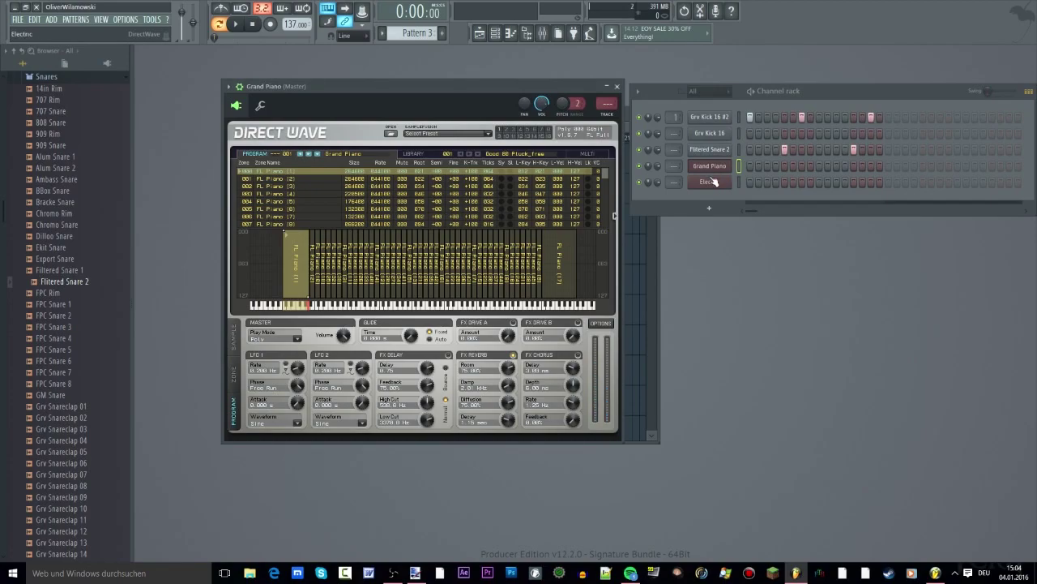
Step: Check the channel settings of Electric, Grand Piano, both Grv Kick 16 channels and Flitered Snare 2
{"action": "left_click", "coordinate": [714, 180]}
{"action": "left_click", "coordinate": [717, 167]}
{"action": "left_click", "coordinate": [719, 121]}
{"action": "left_click", "coordinate": [719, 135]}
{"action": "left_click", "coordinate": [721, 150]}
{"action": "left_click", "coordinate": [719, 135]}
{"action": "left_click", "coordinate": [719, 120]}
{"action": "left_click", "coordinate": [716, 137]}
{"action": "left_click", "coordinate": [717, 152]}
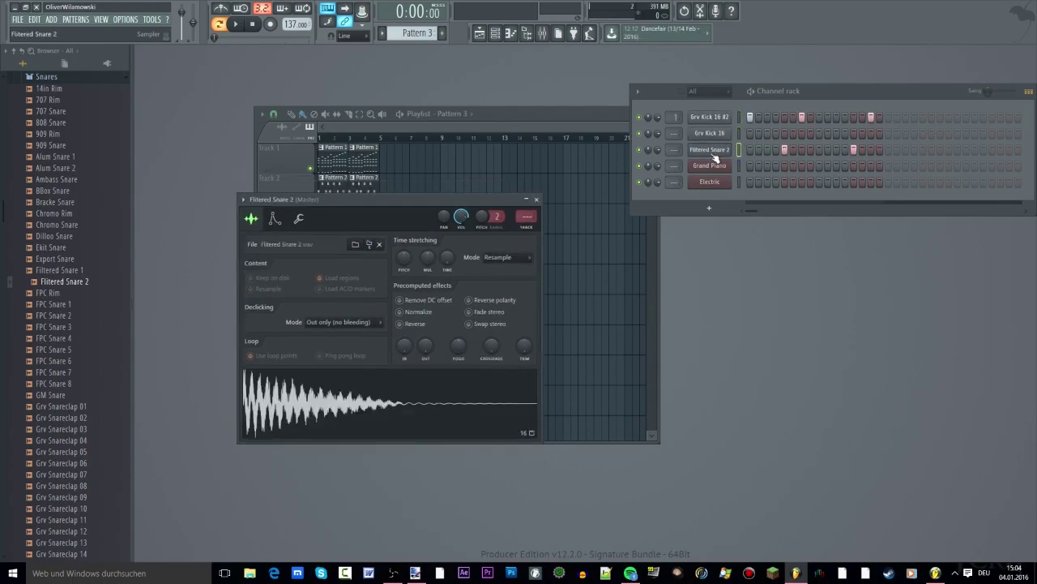
Step: Compare the Flitered Snare 2 sampler window with the Grand Piano's DirectWave plugin window
{"action": "left_click_drag", "start_coordinate": [347, 208], "coordinate": [378, 117]}
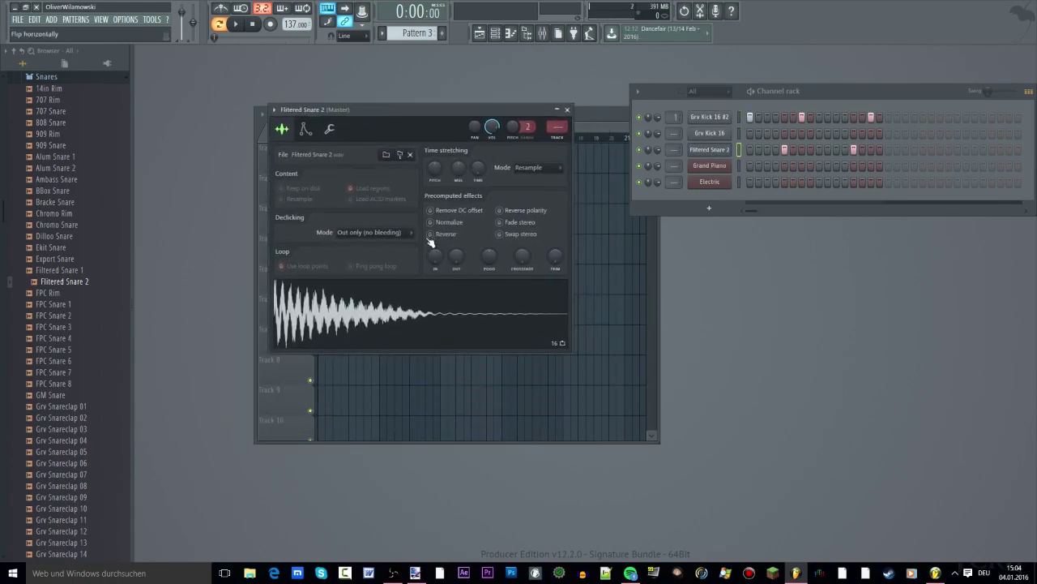
{"action": "left_click", "coordinate": [710, 166]}
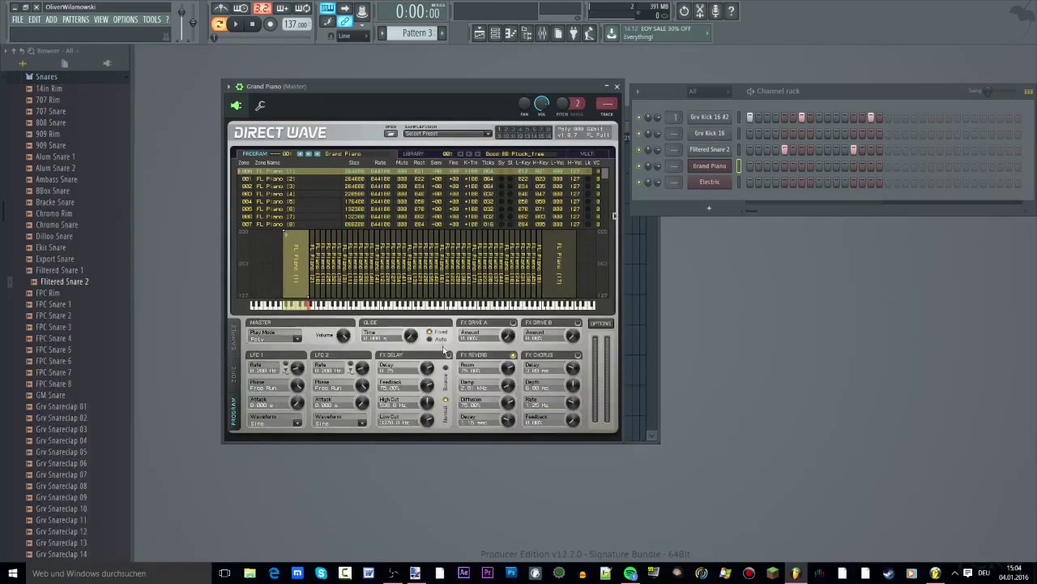
{"action": "left_click_drag", "start_coordinate": [465, 90], "coordinate": [445, 92]}
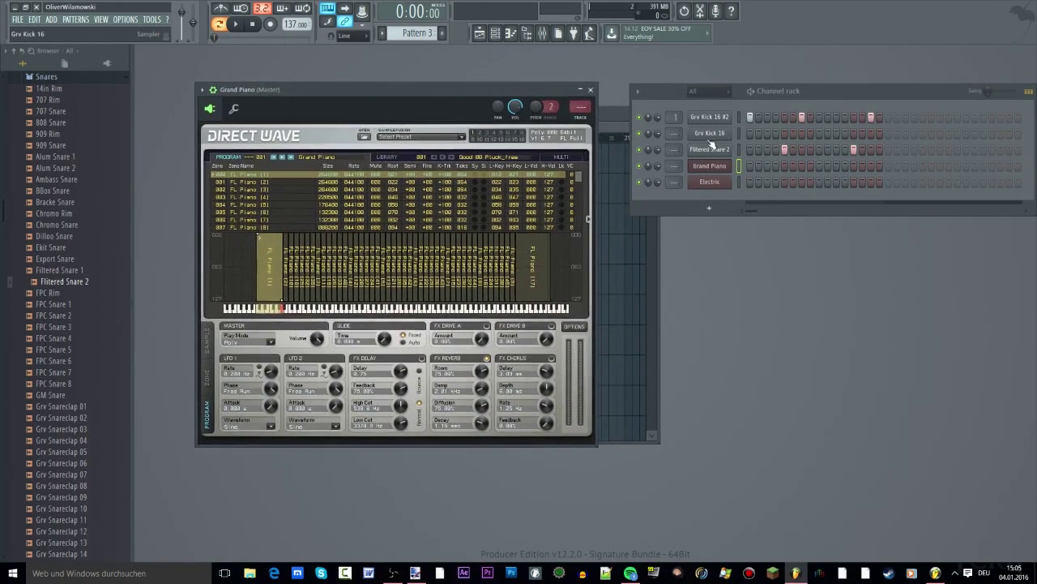
{"action": "left_click", "coordinate": [716, 152]}
{"action": "left_click", "coordinate": [716, 167]}
{"action": "left_click", "coordinate": [710, 151]}
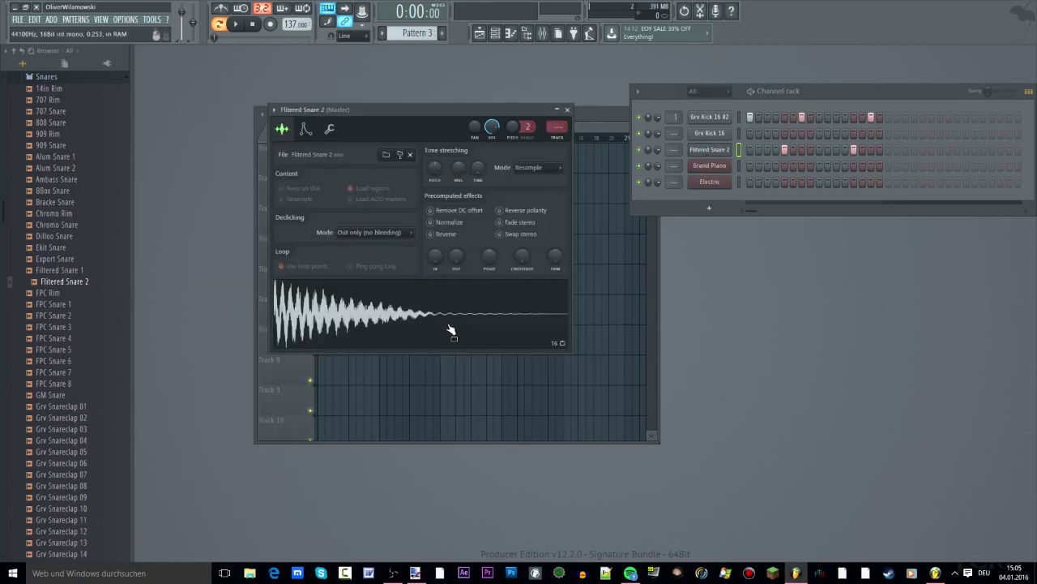
Step: Inspect Flitered Snare 2's miscellaneous, envelope and sample settings, and the sample settings of the Grv Kick 16 channels
{"action": "left_click", "coordinate": [330, 133]}
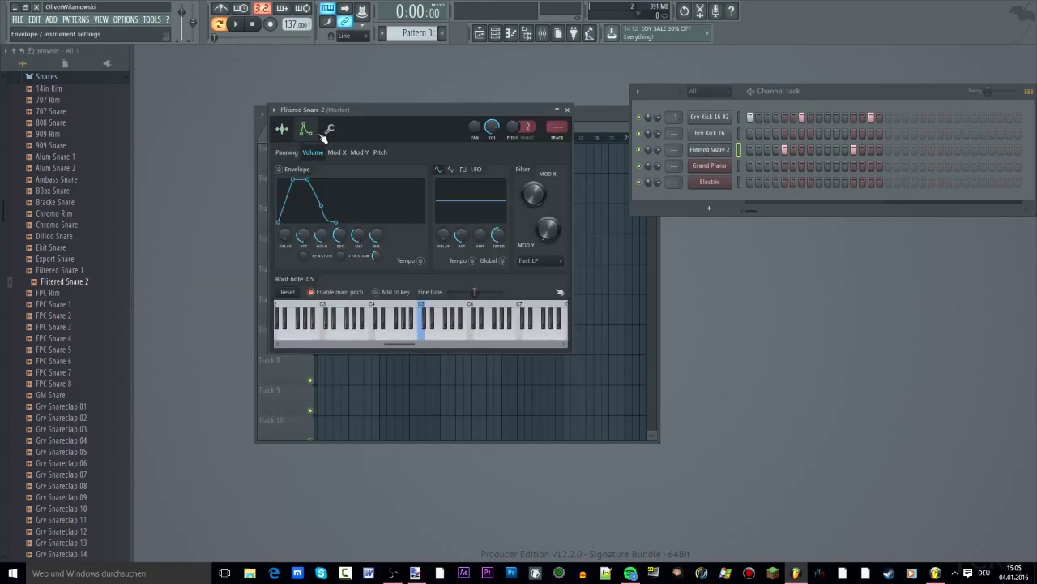
{"action": "left_click", "coordinate": [308, 131]}
{"action": "left_click", "coordinate": [284, 130]}
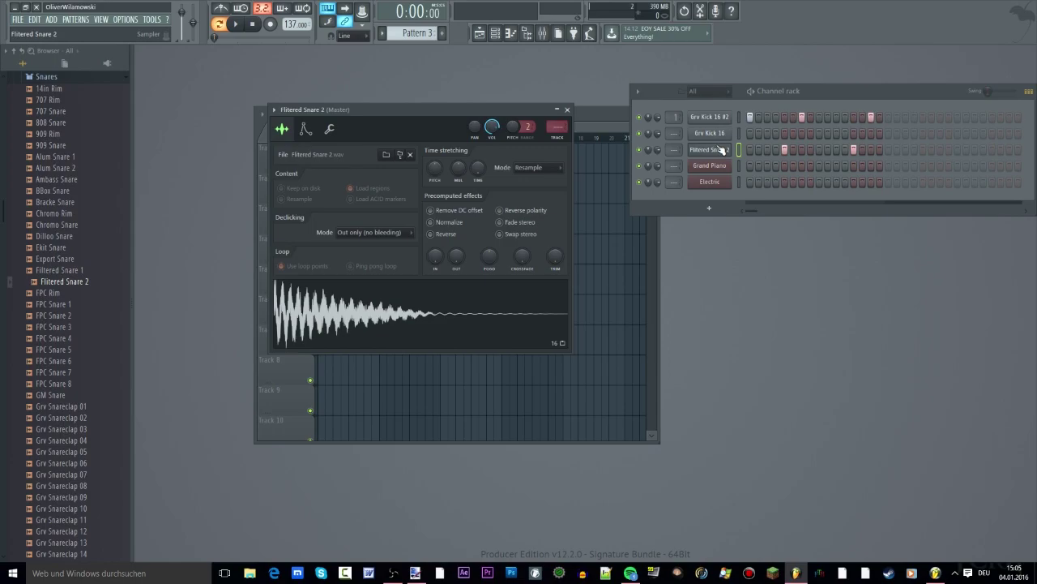
{"action": "left_click", "coordinate": [702, 120]}
{"action": "left_click", "coordinate": [707, 133]}
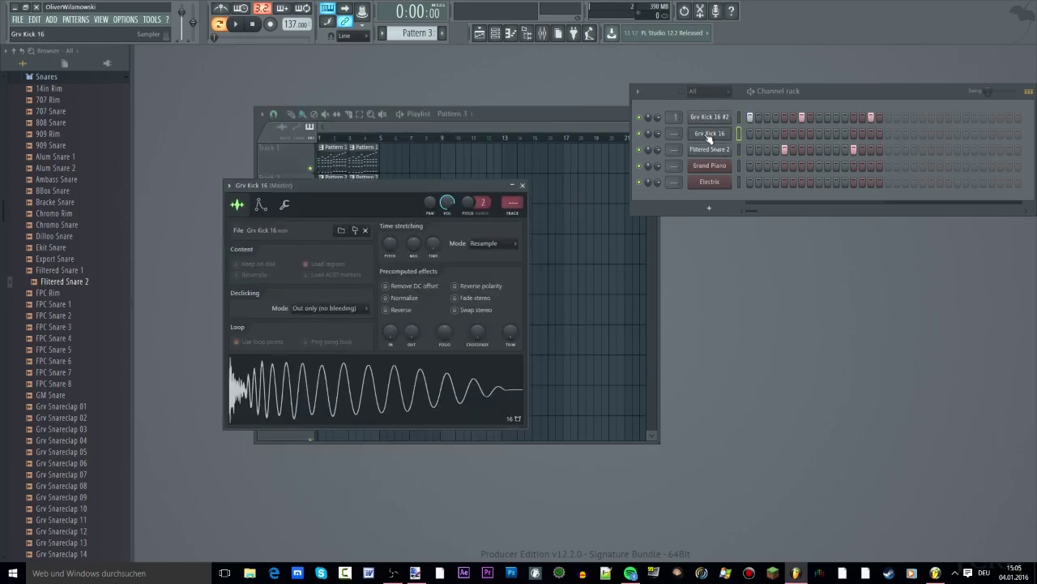
Step: Collapse the Drums and Packs folders and look through the browser's list of sample folders
{"action": "scroll", "coordinate": [81, 144], "scroll_direction": "up", "scroll_amount": 5}
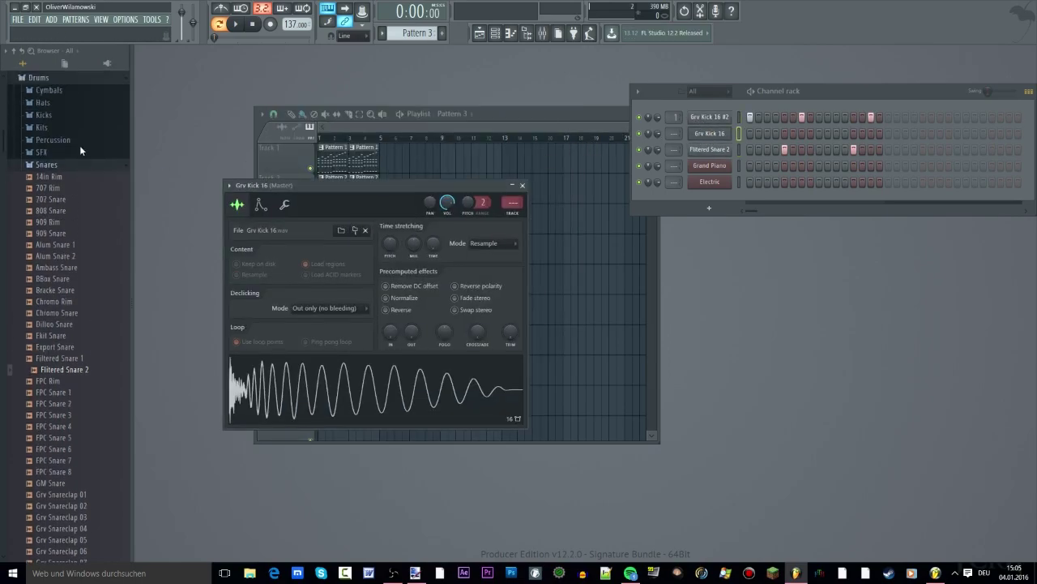
{"action": "left_click", "coordinate": [60, 273]}
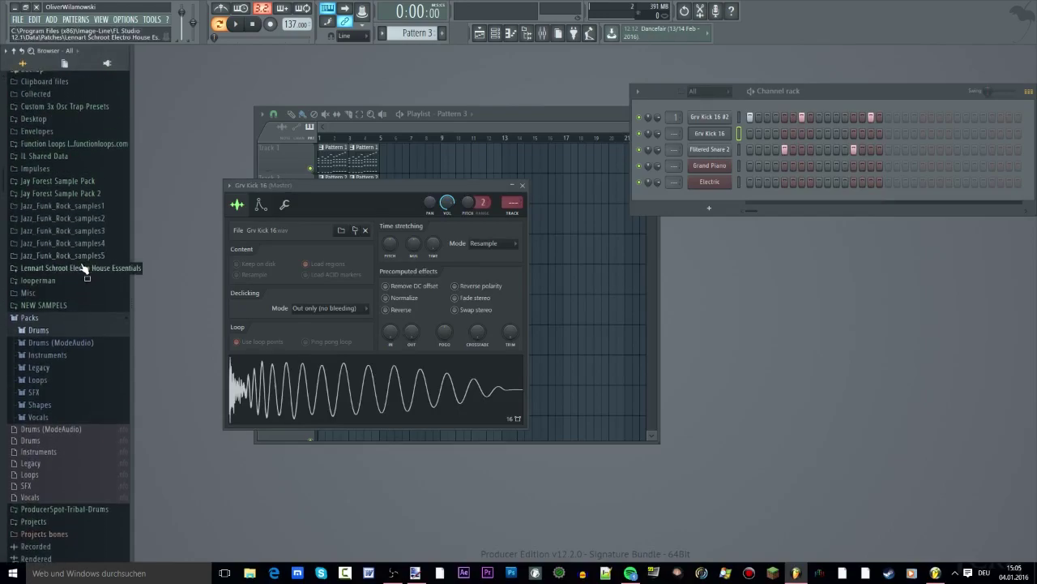
{"action": "left_click", "coordinate": [54, 329]}
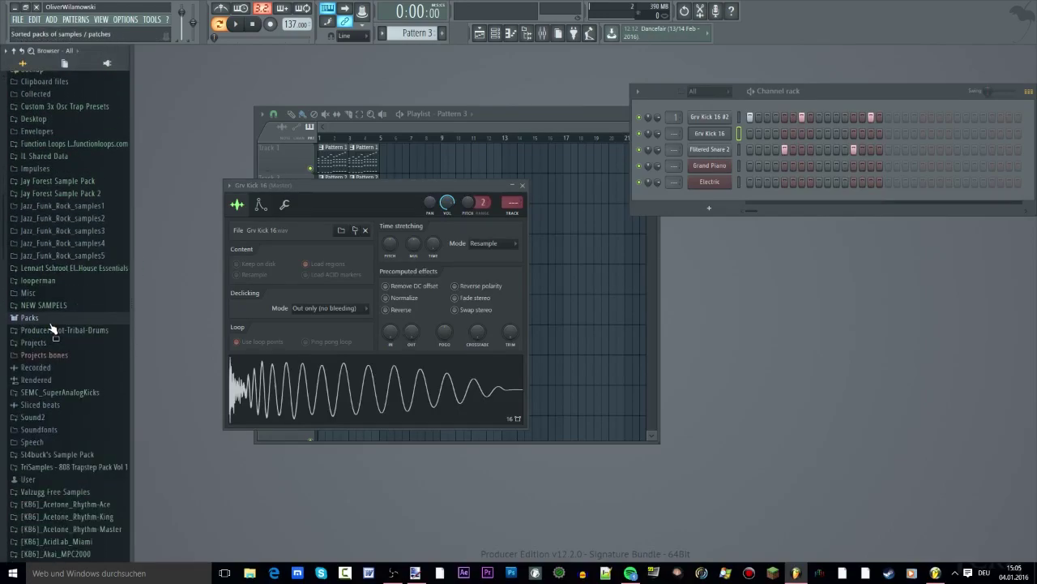
{"action": "scroll", "coordinate": [54, 327], "scroll_direction": "up", "scroll_amount": 3}
{"action": "scroll", "coordinate": [73, 329], "scroll_direction": "down", "scroll_amount": 5}
{"action": "scroll", "coordinate": [77, 283], "scroll_direction": "up", "scroll_amount": 2}
{"action": "scroll", "coordinate": [74, 283], "scroll_direction": "down", "scroll_amount": 5}
{"action": "scroll", "coordinate": [80, 347], "scroll_direction": "up", "scroll_amount": 6}
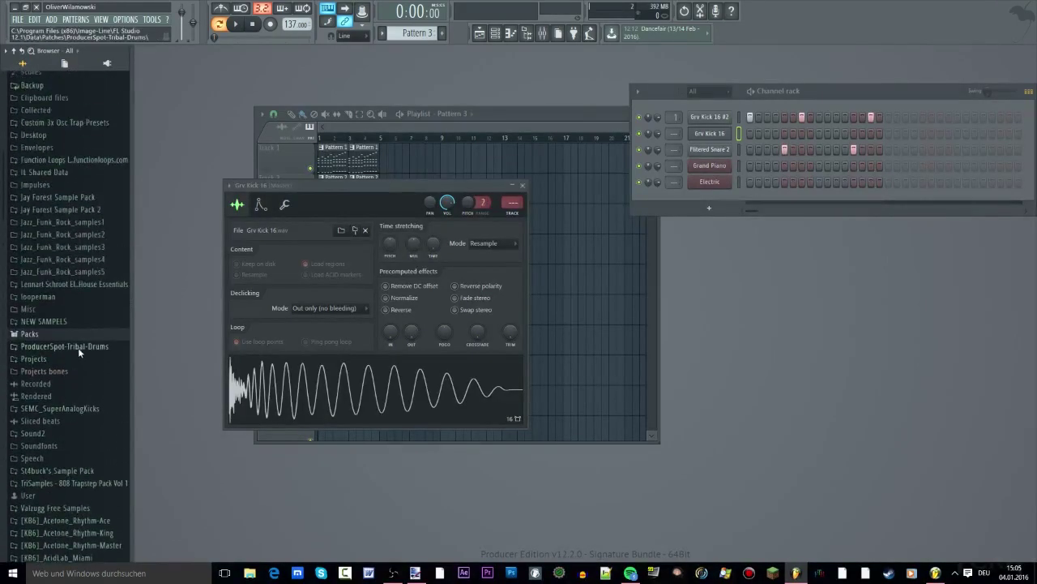
{"action": "scroll", "coordinate": [85, 286], "scroll_direction": "down", "scroll_amount": 8}
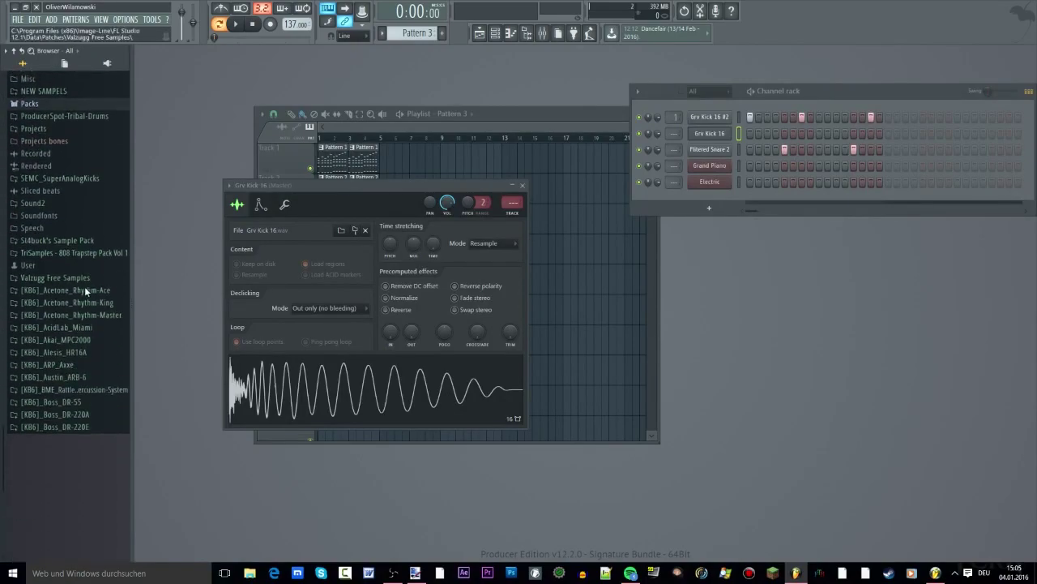
{"action": "scroll", "coordinate": [84, 325], "scroll_direction": "up", "scroll_amount": 9}
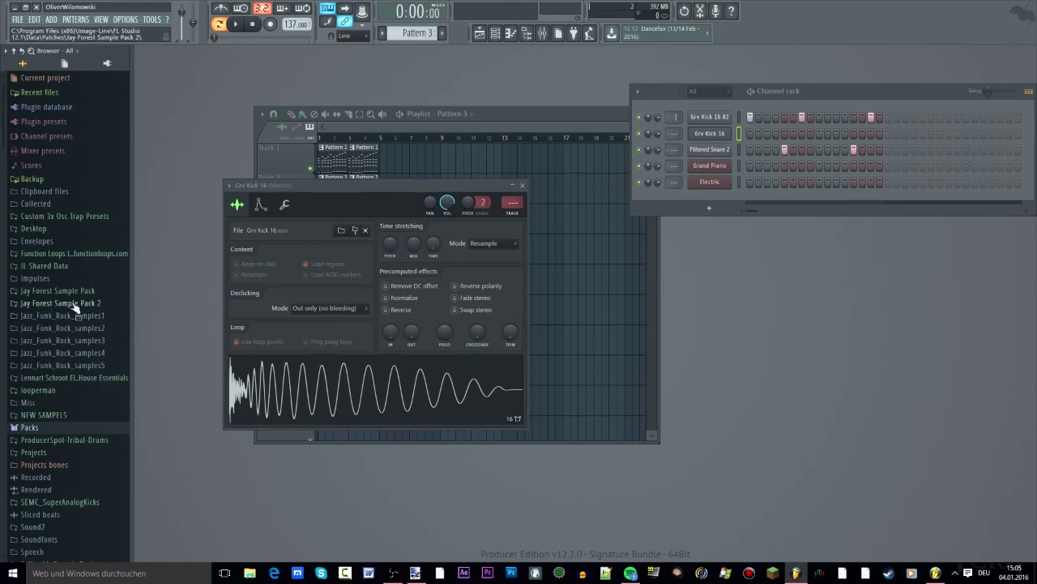
Step: Look inside Jay Forest Sample Pack 2, including its FX folder, and collapse the nested pack folder
{"action": "left_click", "coordinate": [73, 303]}
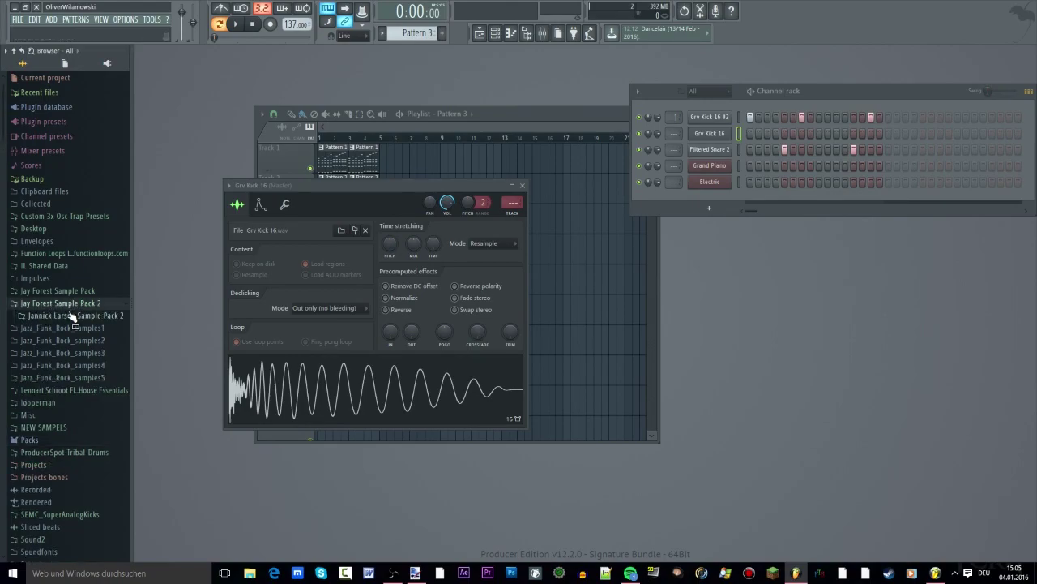
{"action": "left_click", "coordinate": [73, 315]}
{"action": "left_click", "coordinate": [59, 355]}
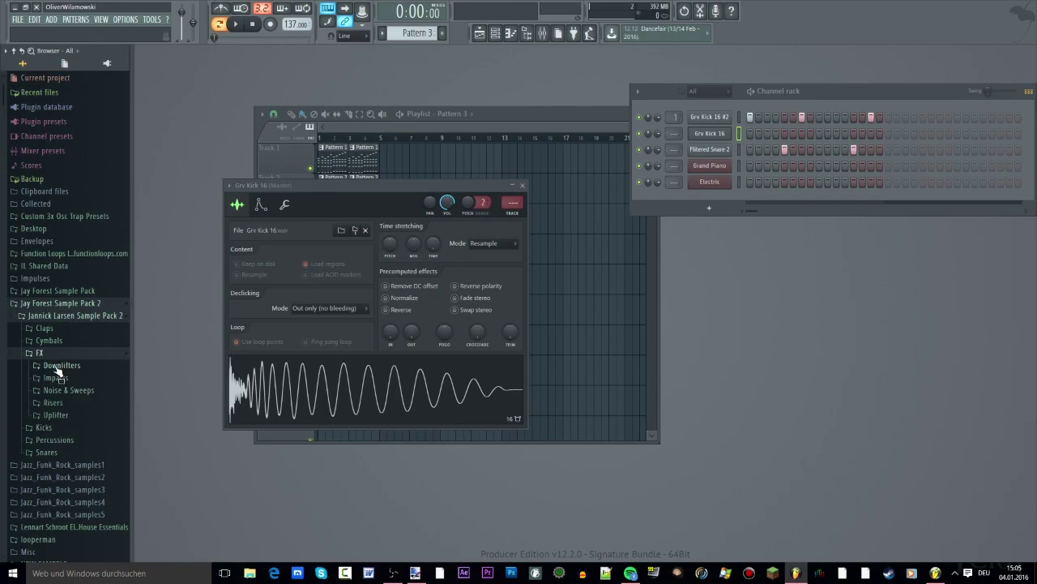
{"action": "left_click", "coordinate": [67, 315]}
Step: Place the FPC 5 Kick sample from the Drums pack's Kicks folder on playlist Track 3 at bar 4
{"action": "left_click_drag", "start_coordinate": [512, 114], "coordinate": [799, 130]}
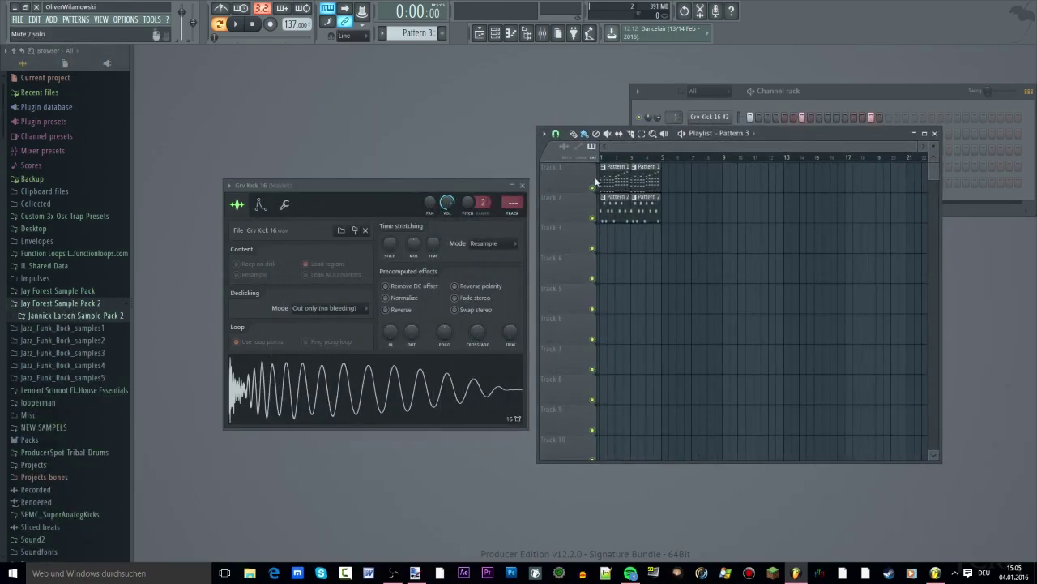
{"action": "scroll", "coordinate": [32, 243], "scroll_direction": "down", "scroll_amount": 5}
{"action": "left_click", "coordinate": [33, 236]}
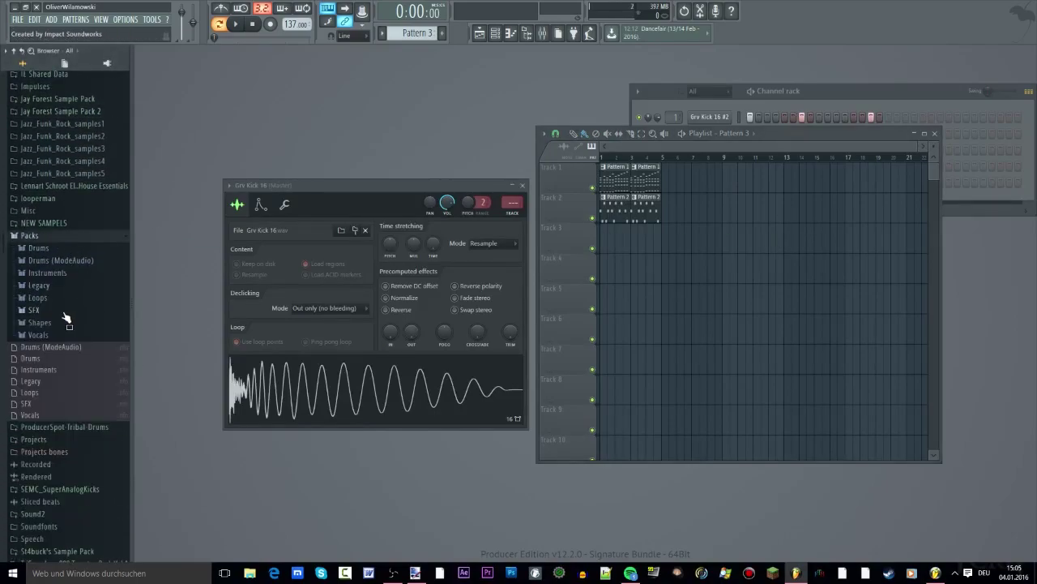
{"action": "left_click", "coordinate": [55, 249]}
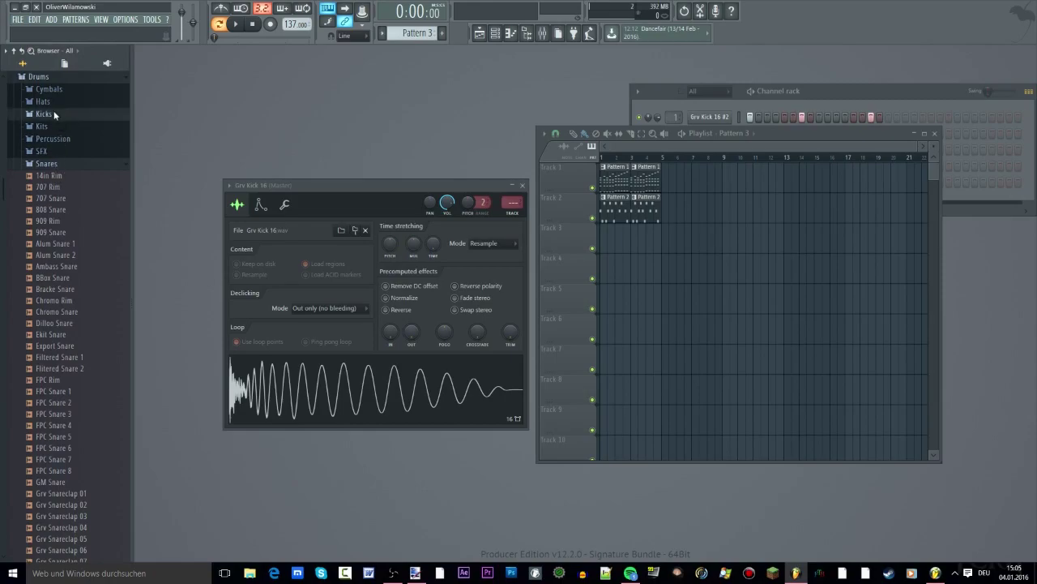
{"action": "left_click", "coordinate": [53, 114]}
{"action": "left_click_drag", "start_coordinate": [57, 236], "coordinate": [658, 247]}
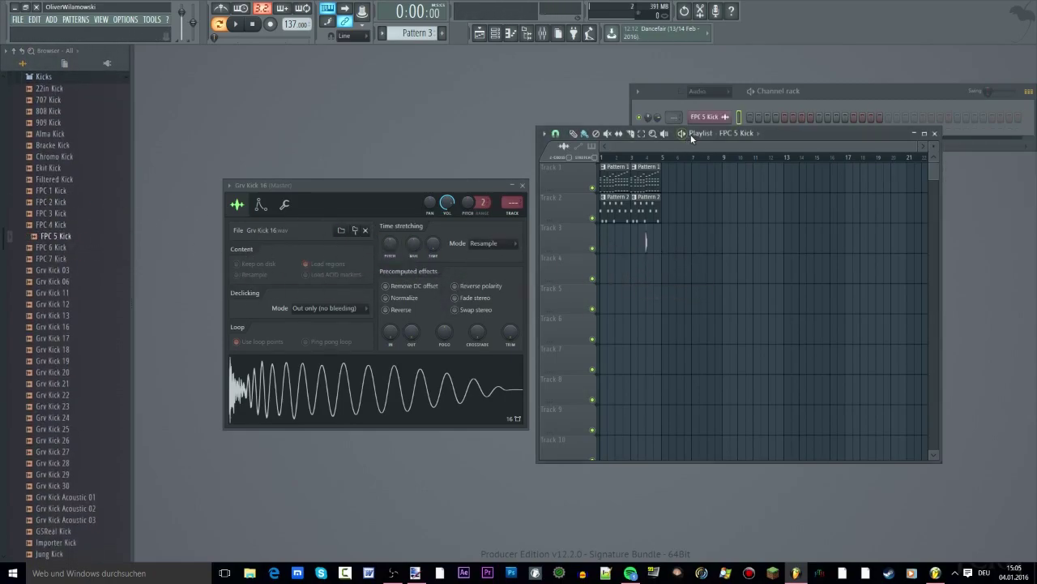
{"action": "left_click_drag", "start_coordinate": [770, 135], "coordinate": [889, 161]}
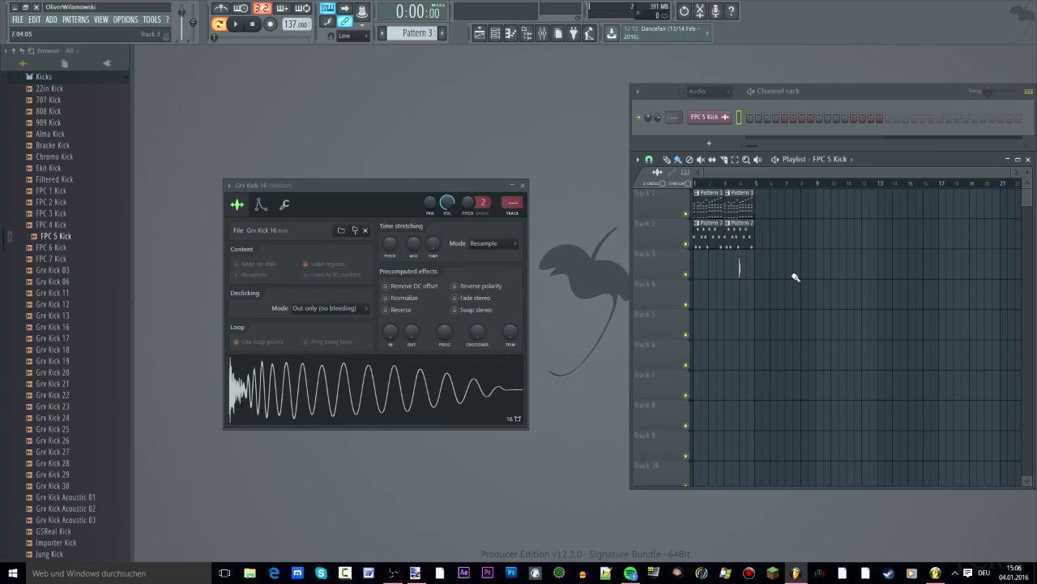
Step: Place the FPC Snare 8 sample from the Drums pack's Snares folder on playlist Track 4, midway through bar 4
{"action": "left_click", "coordinate": [71, 283]}
{"action": "left_click", "coordinate": [65, 294]}
{"action": "scroll", "coordinate": [47, 259], "scroll_direction": "up", "scroll_amount": 6}
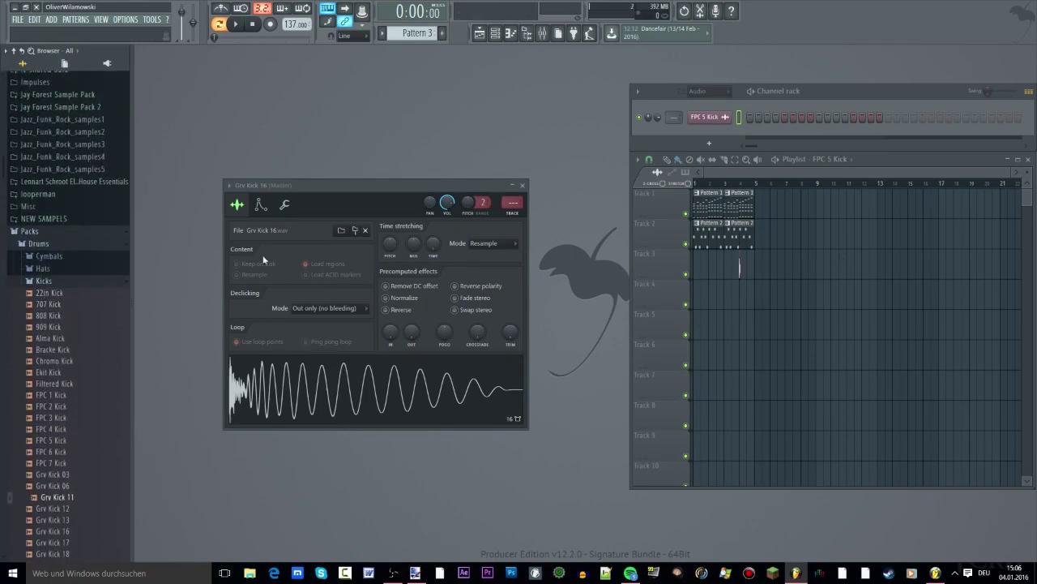
{"action": "left_click", "coordinate": [65, 283]}
{"action": "left_click", "coordinate": [65, 330]}
{"action": "left_click_drag", "start_coordinate": [54, 385], "coordinate": [747, 296]}
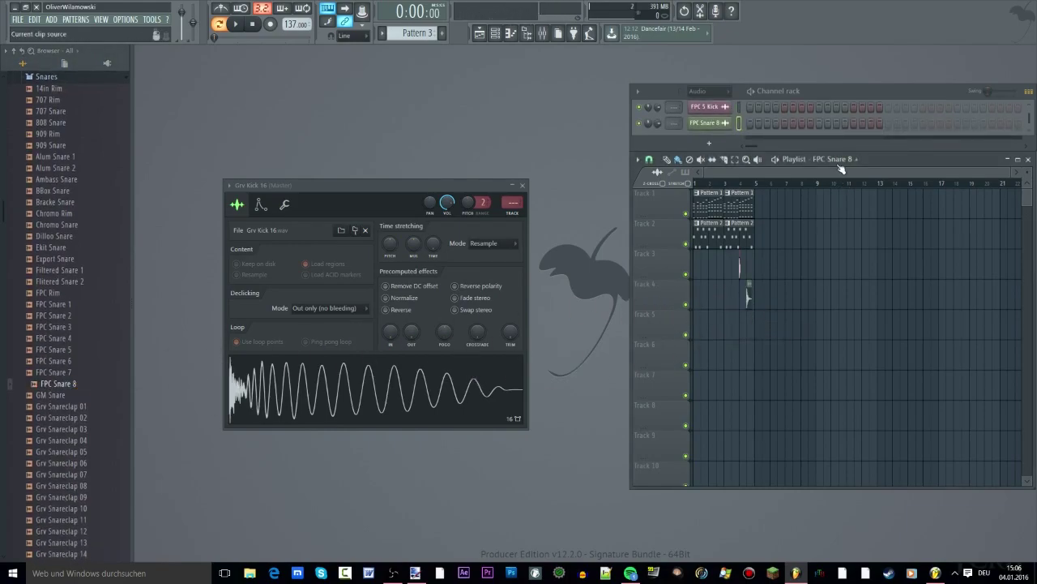
Step: Move and enlarge the channel rack, and switch its channel filter between All, Audio and Unsorted, ending on All
{"action": "left_click_drag", "start_coordinate": [800, 91], "coordinate": [484, 98]}
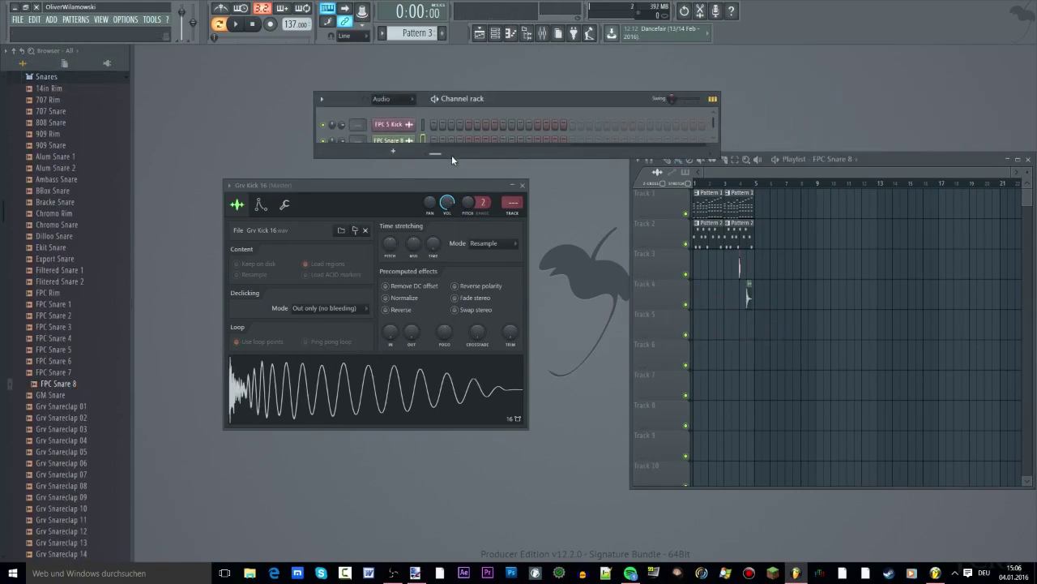
{"action": "left_click_drag", "start_coordinate": [451, 154], "coordinate": [452, 173]}
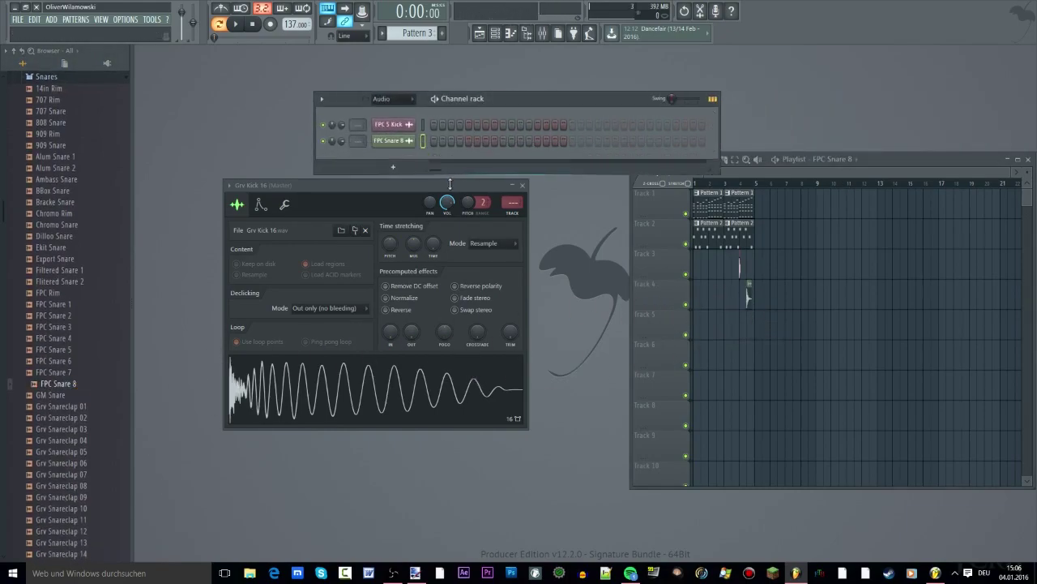
{"action": "left_click", "coordinate": [409, 101]}
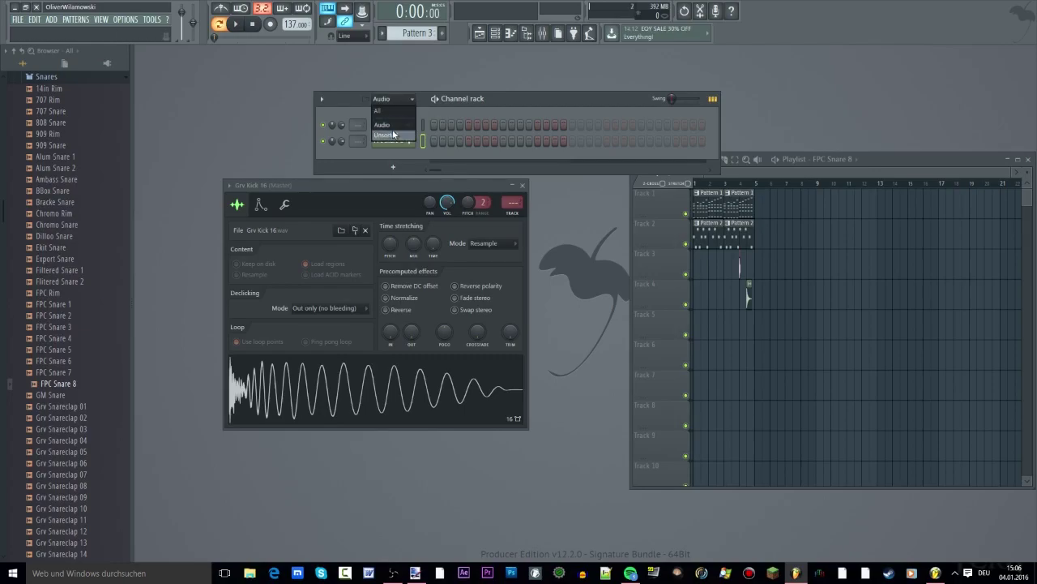
{"action": "left_click", "coordinate": [389, 110]}
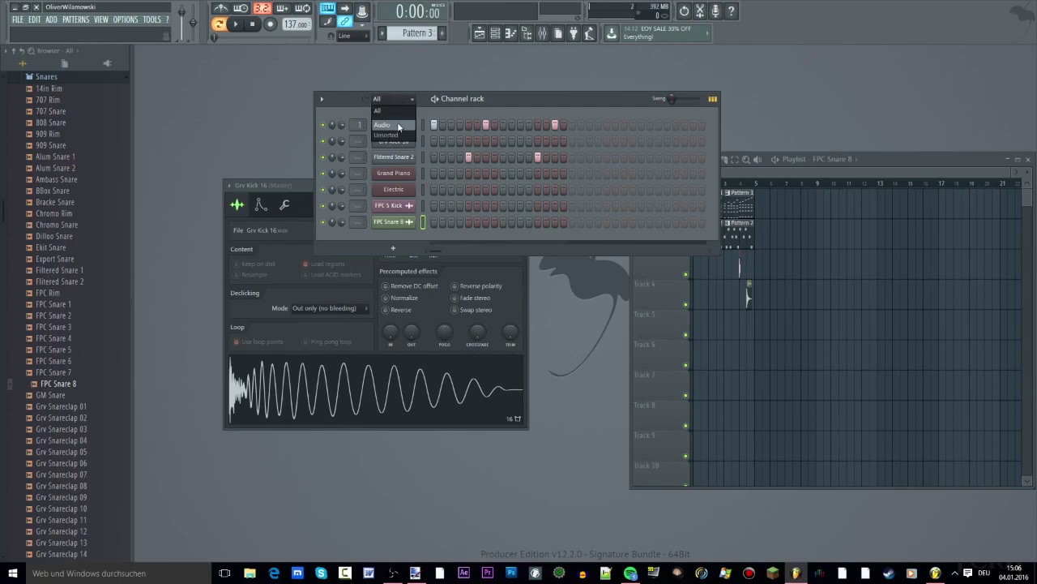
{"action": "left_click", "coordinate": [382, 125]}
{"action": "left_click", "coordinate": [393, 99]}
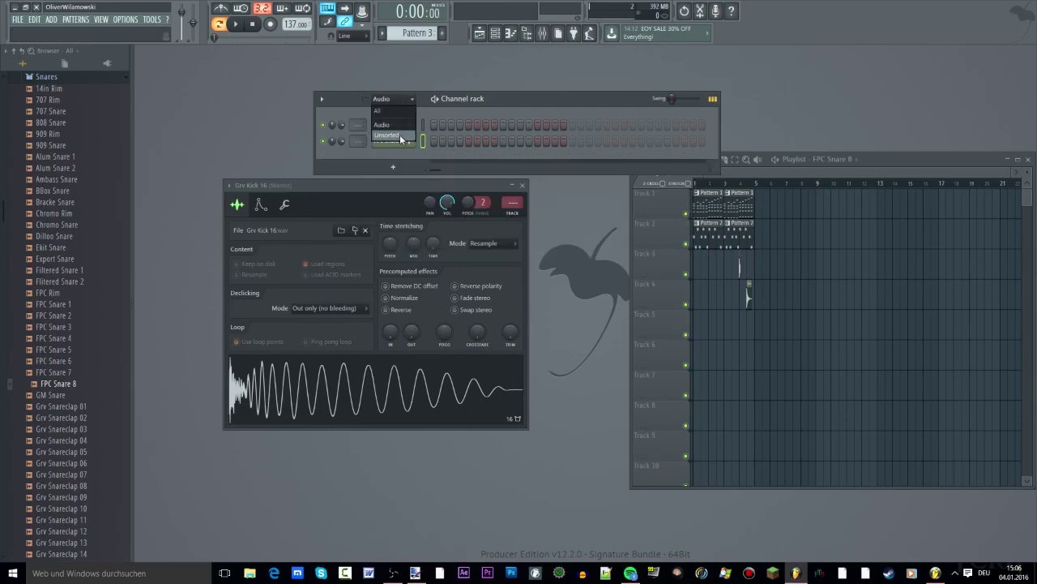
{"action": "left_click", "coordinate": [393, 136]}
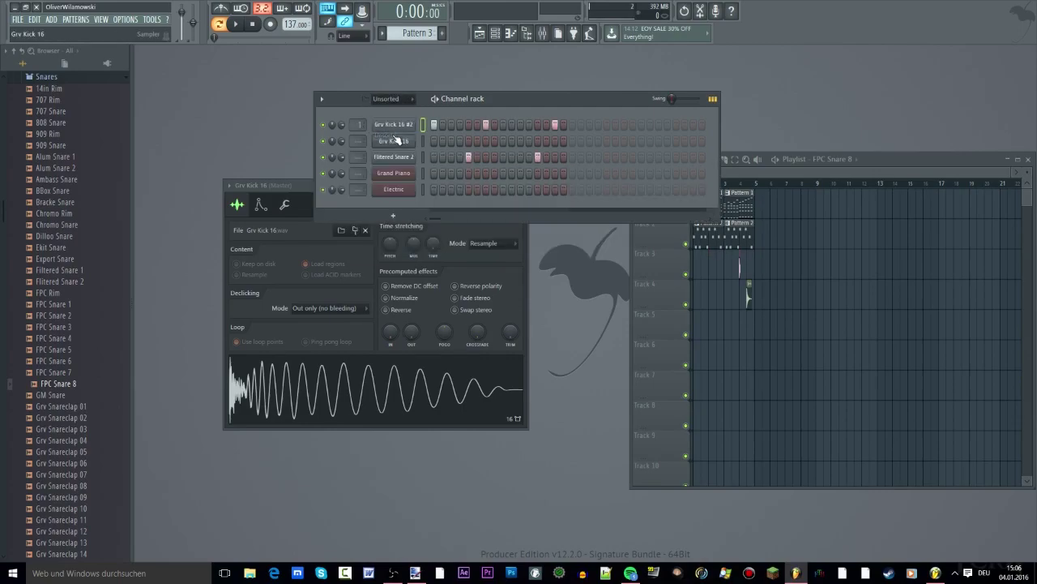
{"action": "left_click", "coordinate": [403, 103]}
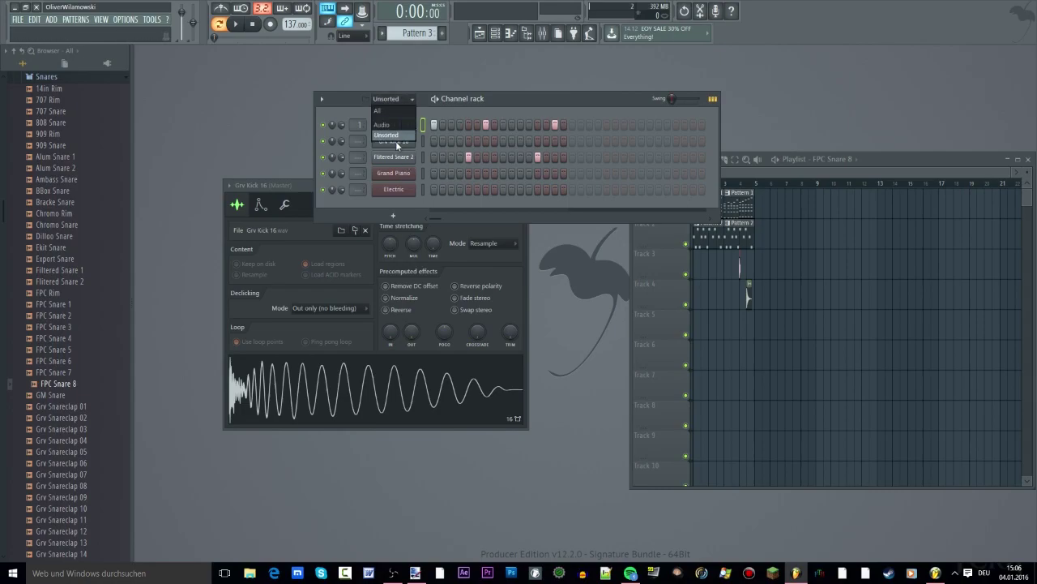
{"action": "left_click", "coordinate": [394, 109]}
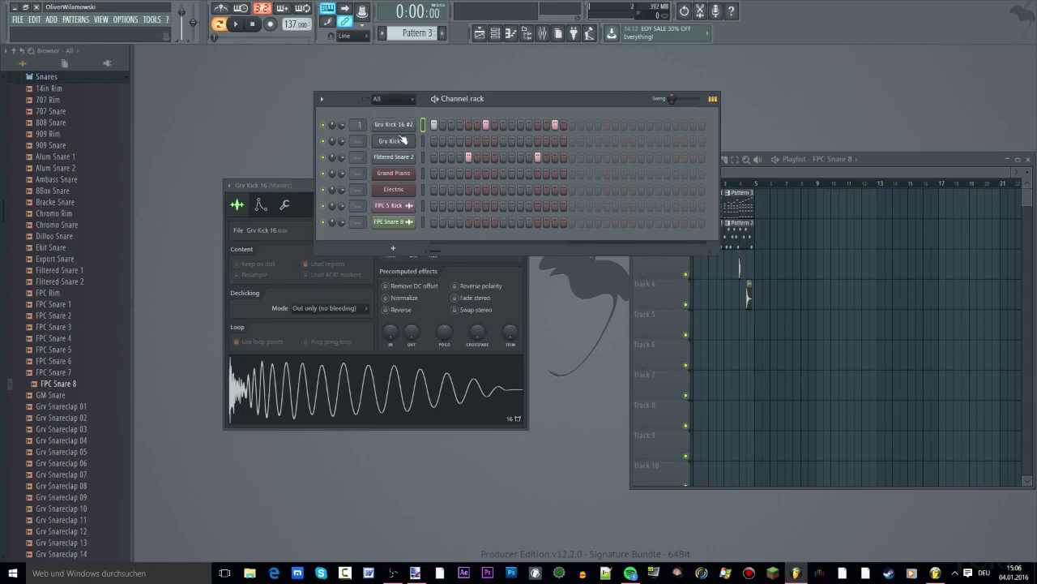
Step: Reposition the channel rack, maximize the playlist and zoom in on the FPC 5 Kick and FPC Snare 8 clips
{"action": "left_click_drag", "start_coordinate": [490, 99], "coordinate": [373, 74]}
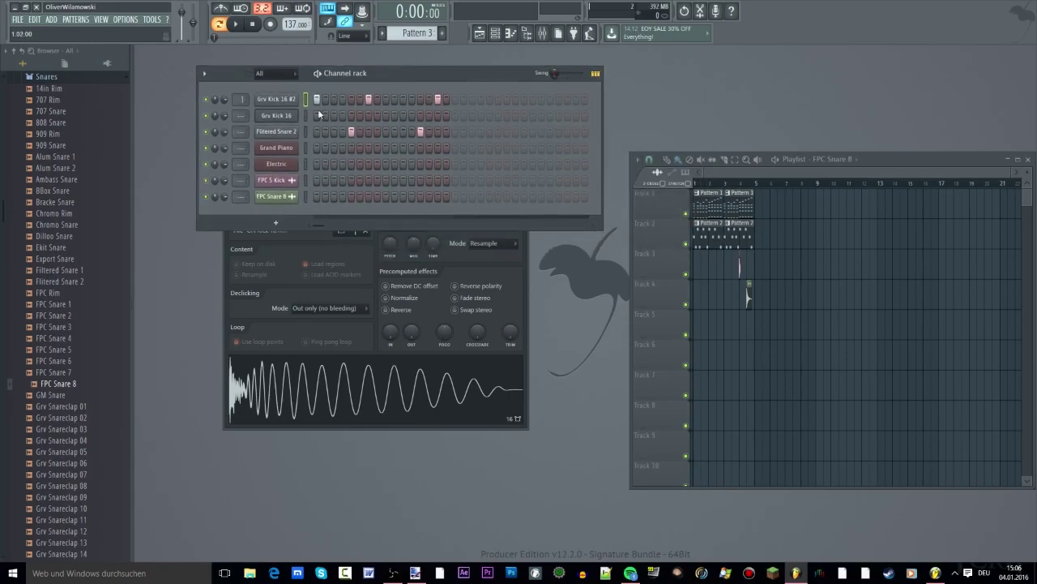
{"action": "left_click_drag", "start_coordinate": [839, 159], "coordinate": [571, 151]}
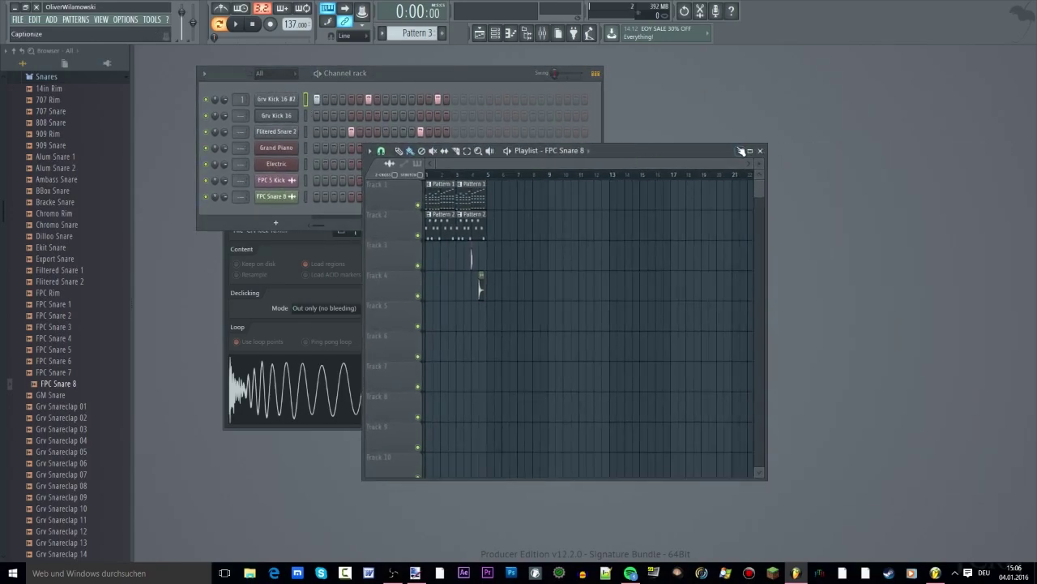
{"action": "left_click", "coordinate": [750, 151]}
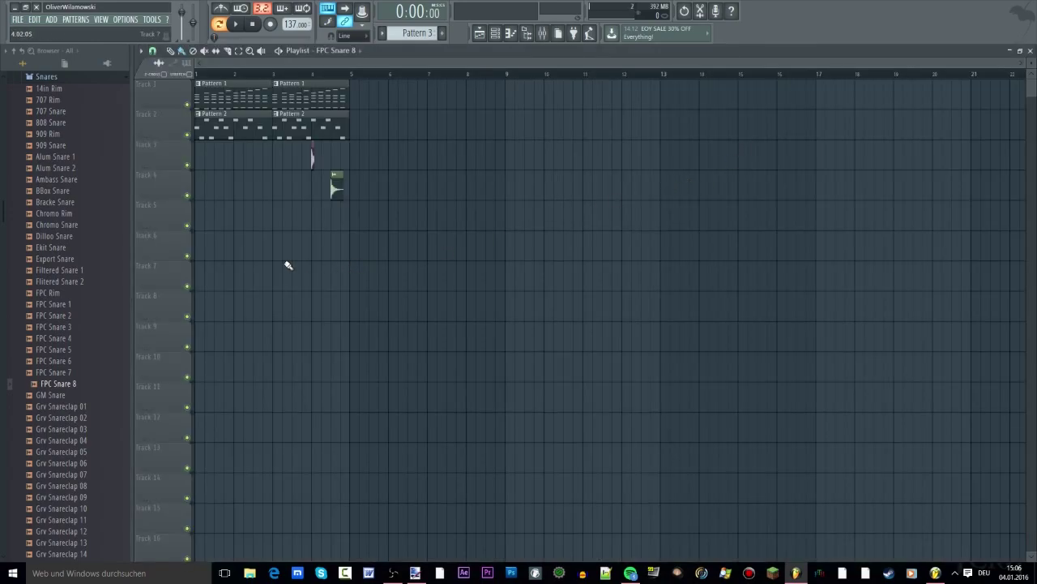
{"action": "scroll", "coordinate": [220, 245], "scroll_direction": "up", "scroll_amount": 7}
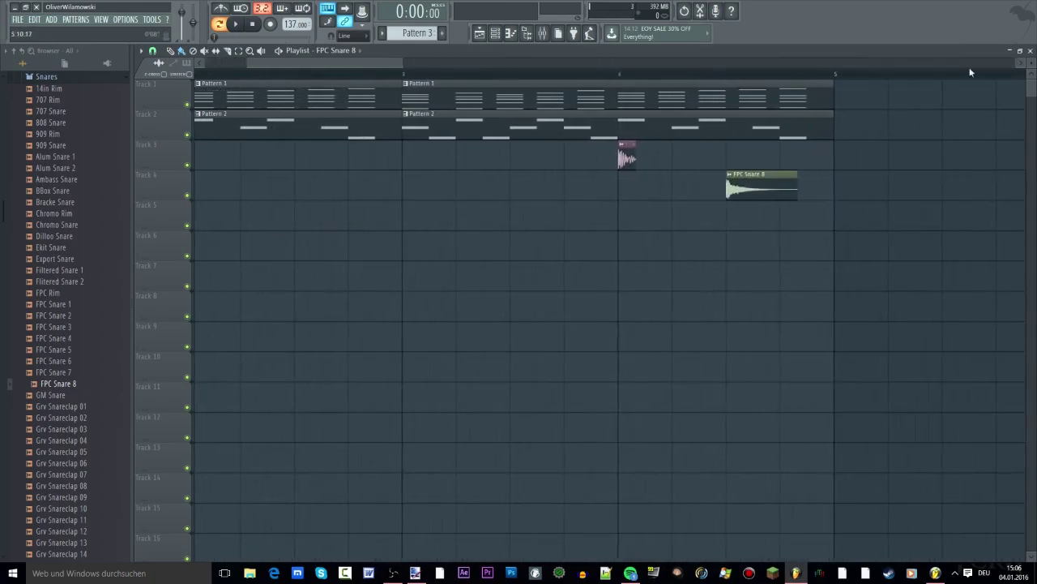
Step: Move the FPC 5 Kick clip on Track 3 to the start of bar 1 and the FPC Snare 8 clip on Track 4 to mid-bar 1
{"action": "left_click_drag", "start_coordinate": [1031, 63], "coordinate": [1031, 35]}
{"action": "scroll", "coordinate": [658, 195], "scroll_direction": "down", "scroll_amount": 2}
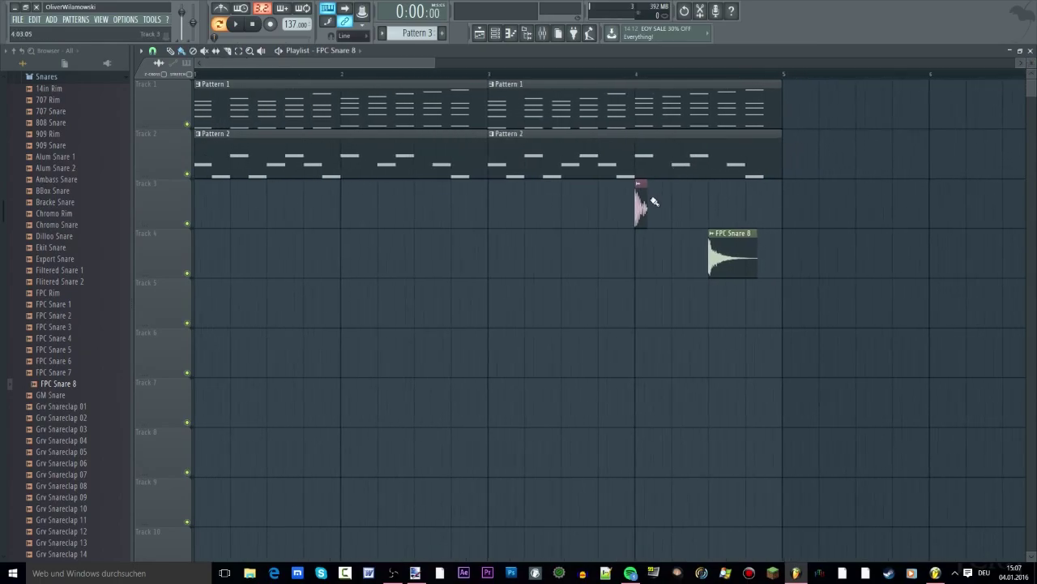
{"action": "left_click_drag", "start_coordinate": [611, 194], "coordinate": [201, 185]}
{"action": "left_click_drag", "start_coordinate": [691, 246], "coordinate": [282, 243]}
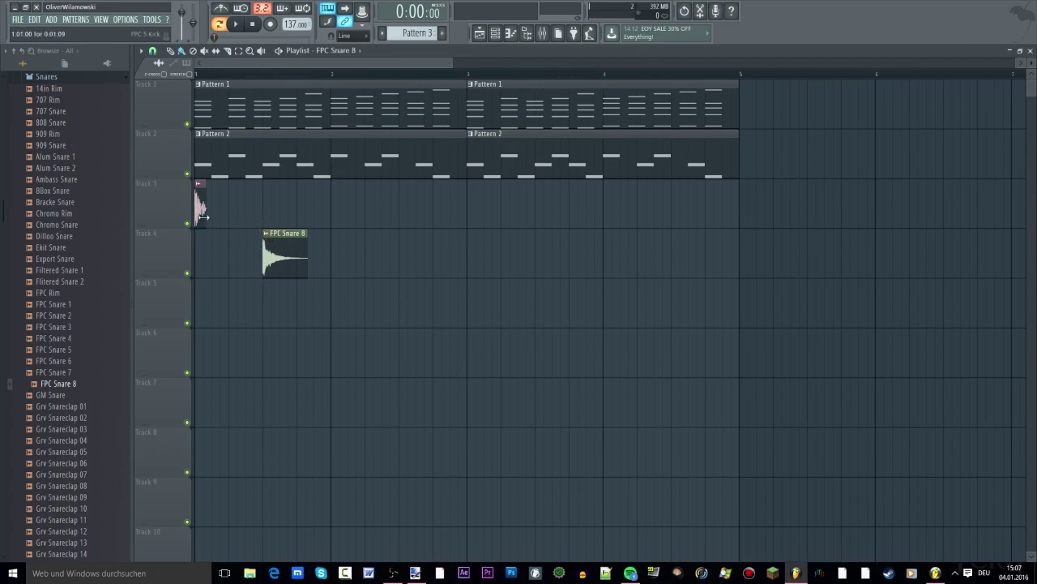
Step: Copy the kick clip to one and a half beats into bar 2 and the snare clip to mid-bar 2, checking the rhythm by playback
{"action": "left_click_drag", "start_coordinate": [200, 209], "coordinate": [336, 219]}
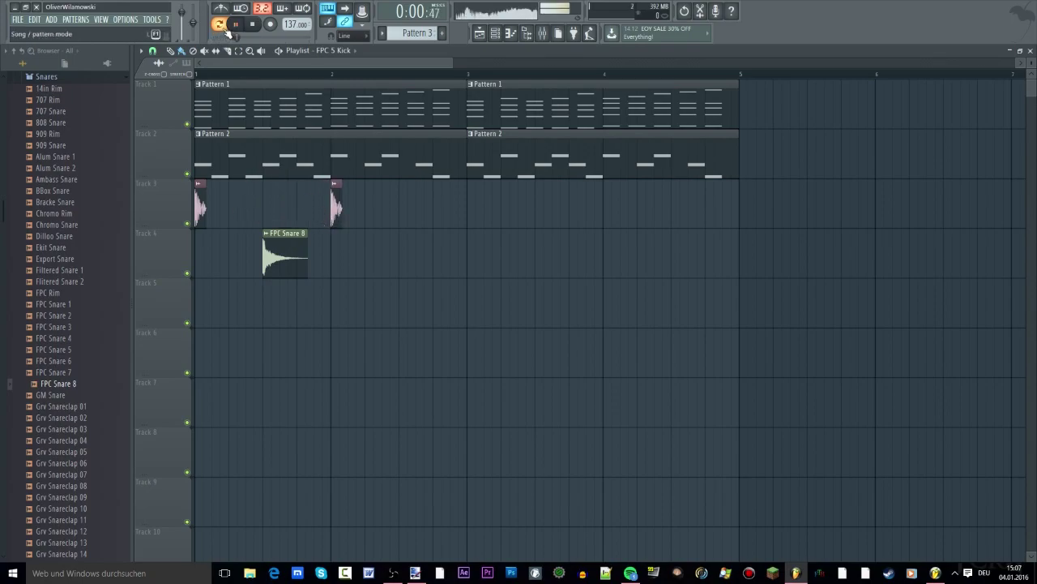
{"action": "key", "text": "space"}
{"action": "left_click_drag", "start_coordinate": [336, 213], "coordinate": [396, 214]}
{"action": "key", "text": "space"}
{"action": "left_click_drag", "start_coordinate": [305, 260], "coordinate": [447, 259]}
{"action": "key", "text": "space"}
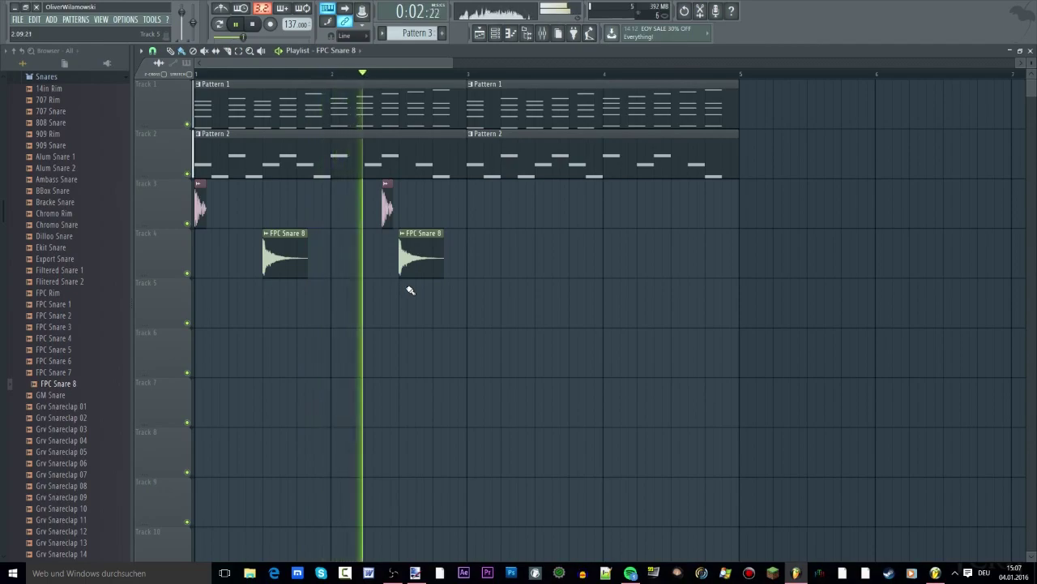
{"action": "key", "text": "space"}
Step: Duplicate the four kick and snare clips from bars 1 and 2 into bars 3 and 4, and play the song
{"action": "left_click_drag", "start_coordinate": [484, 178], "coordinate": [191, 283]}
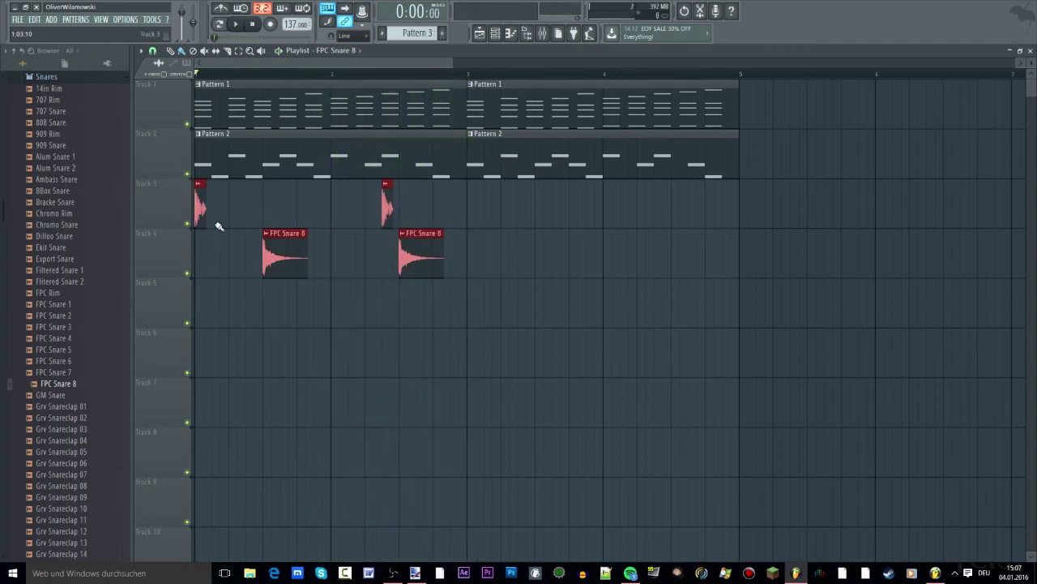
{"action": "left_click_drag", "start_coordinate": [201, 212], "coordinate": [478, 206]}
{"action": "key", "text": "space"}
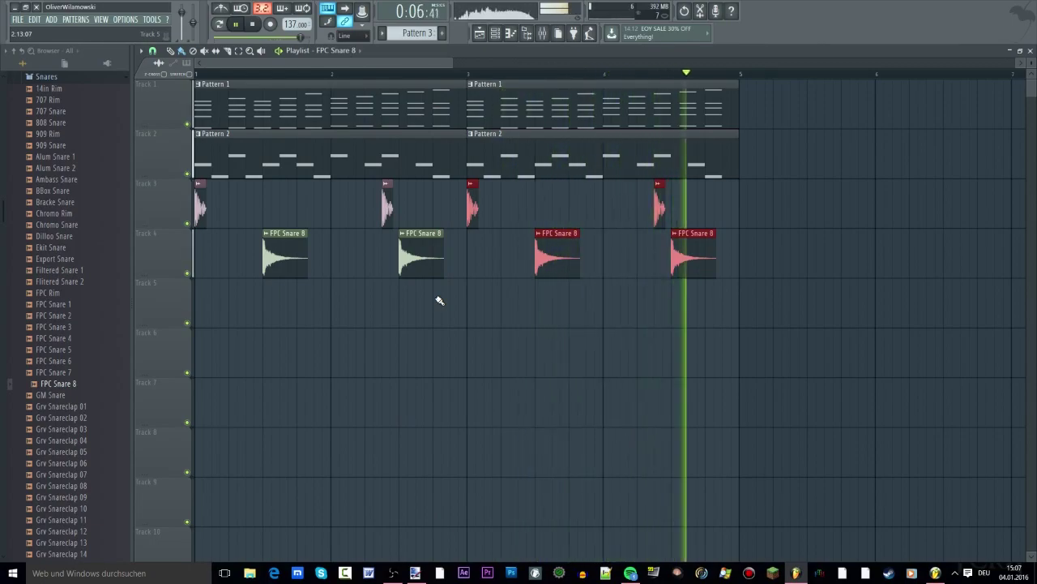
{"action": "key", "text": "space"}
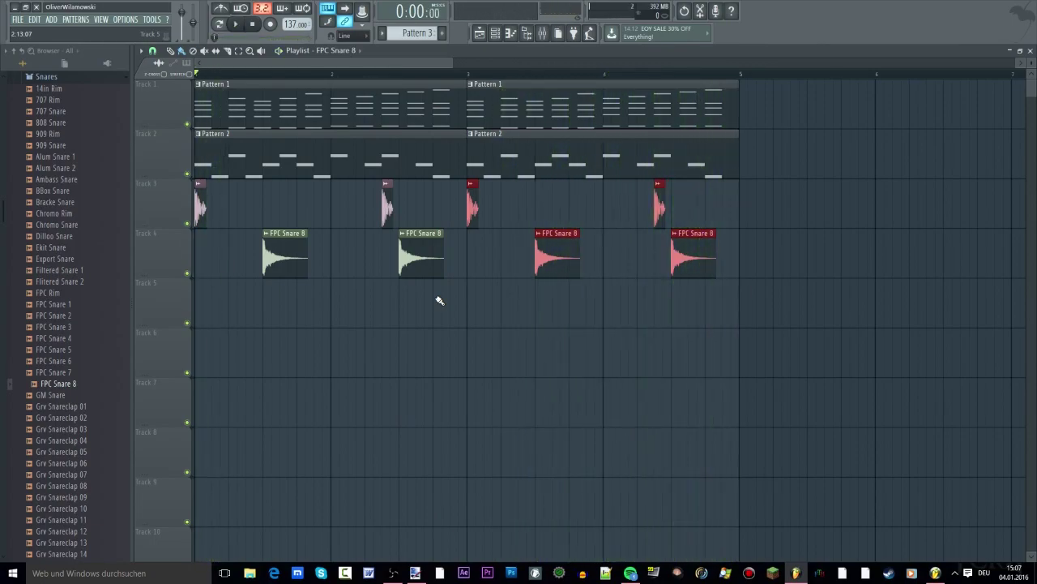
Step: Place the AMX CH 2 sample from the Hats folder on Track 5, on the four off-beats of bar 1, and play it back
{"action": "left_click", "coordinate": [84, 79]}
{"action": "scroll", "coordinate": [94, 113], "scroll_direction": "up", "scroll_amount": 3}
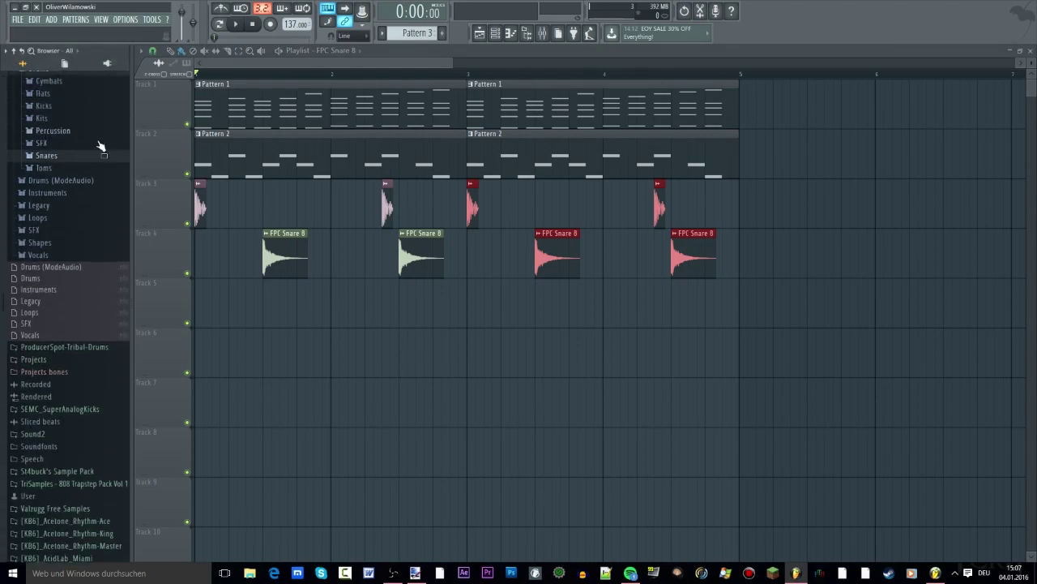
{"action": "left_click", "coordinate": [55, 154]}
{"action": "left_click_drag", "start_coordinate": [56, 179], "coordinate": [246, 306]}
{"action": "left_click", "coordinate": [255, 301]}
{"action": "key", "text": "space"}
{"action": "key", "text": "space"}
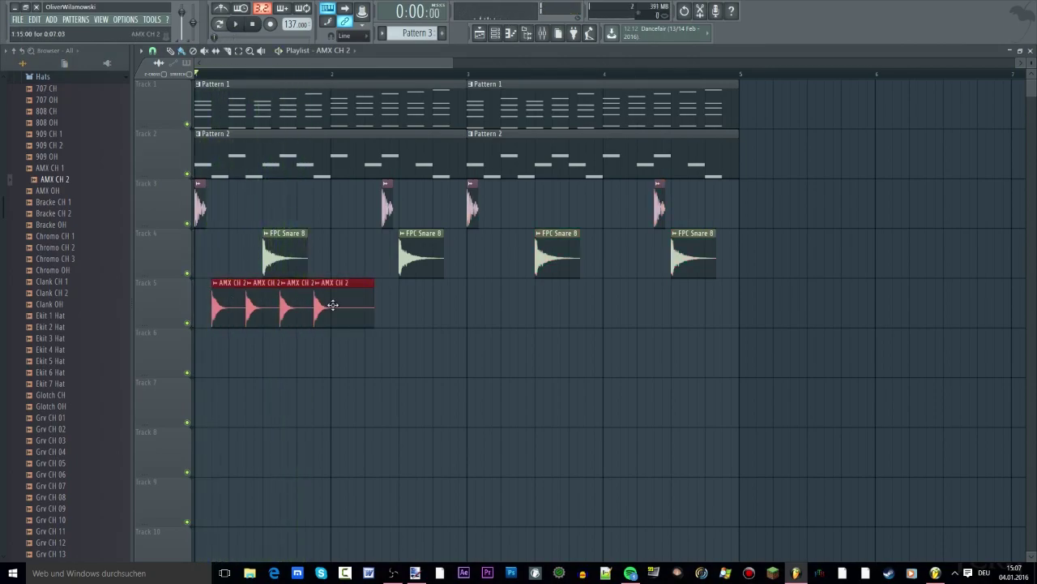
Step: Set the AMX CH 2 hi-hat's channel volume to 55% and play the song to check the balance
{"action": "double_click", "coordinate": [333, 305]}
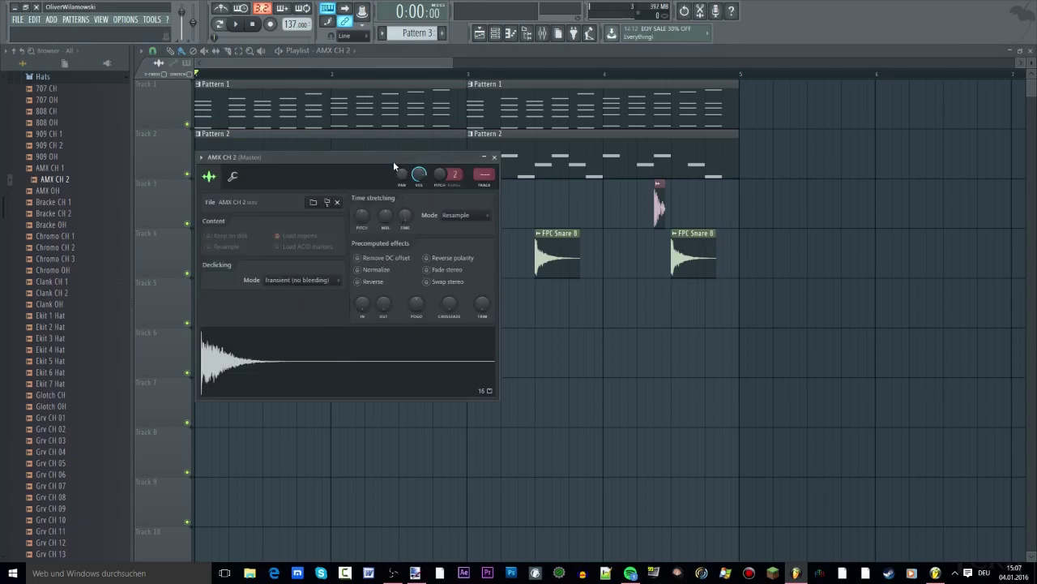
{"action": "left_click_drag", "start_coordinate": [391, 154], "coordinate": [680, 148]}
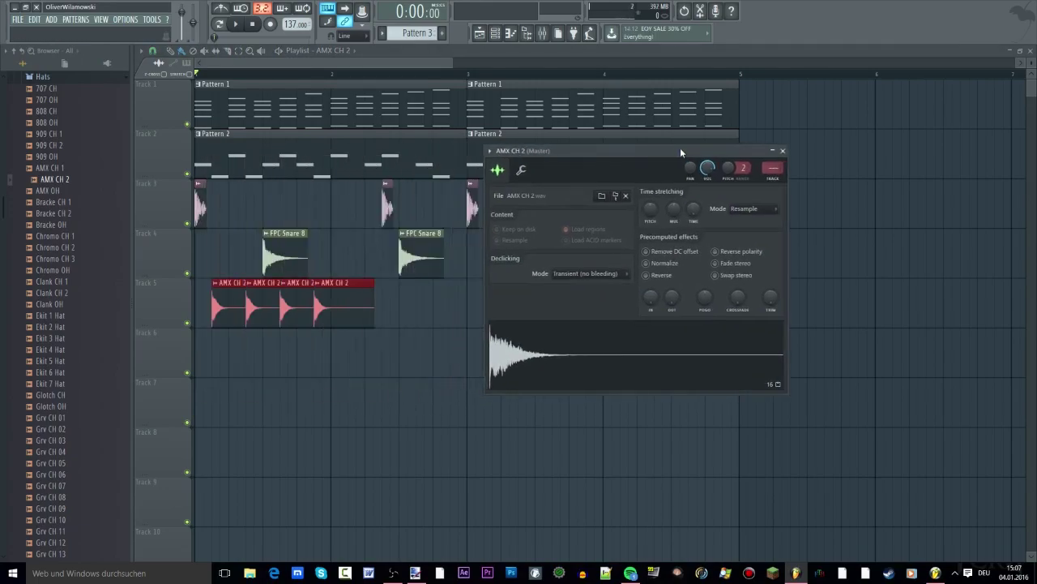
{"action": "double_click", "coordinate": [288, 259]}
{"action": "left_click_drag", "start_coordinate": [440, 143], "coordinate": [806, 126]}
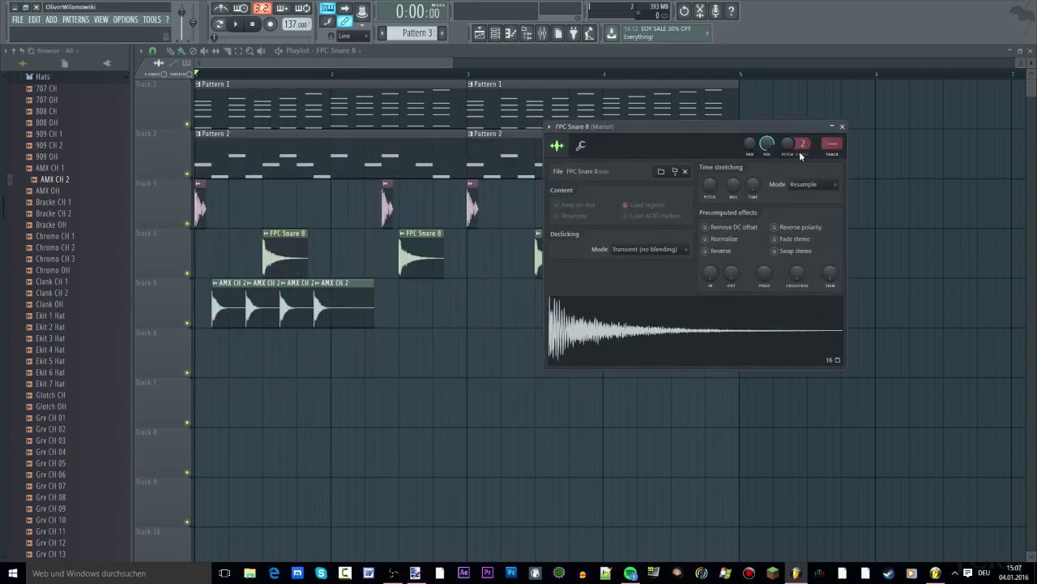
{"action": "double_click", "coordinate": [353, 290]}
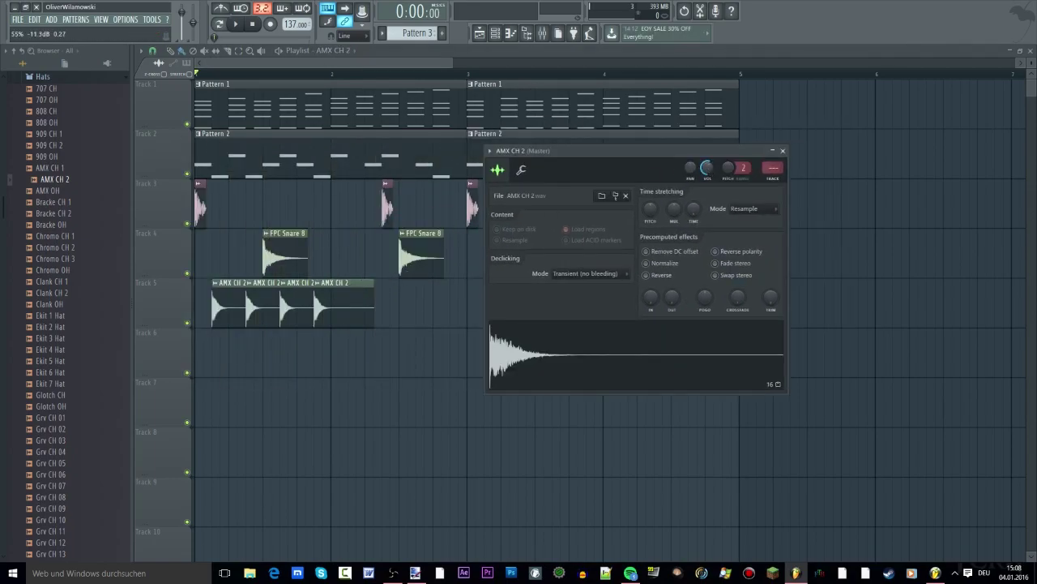
{"action": "key", "text": "space"}
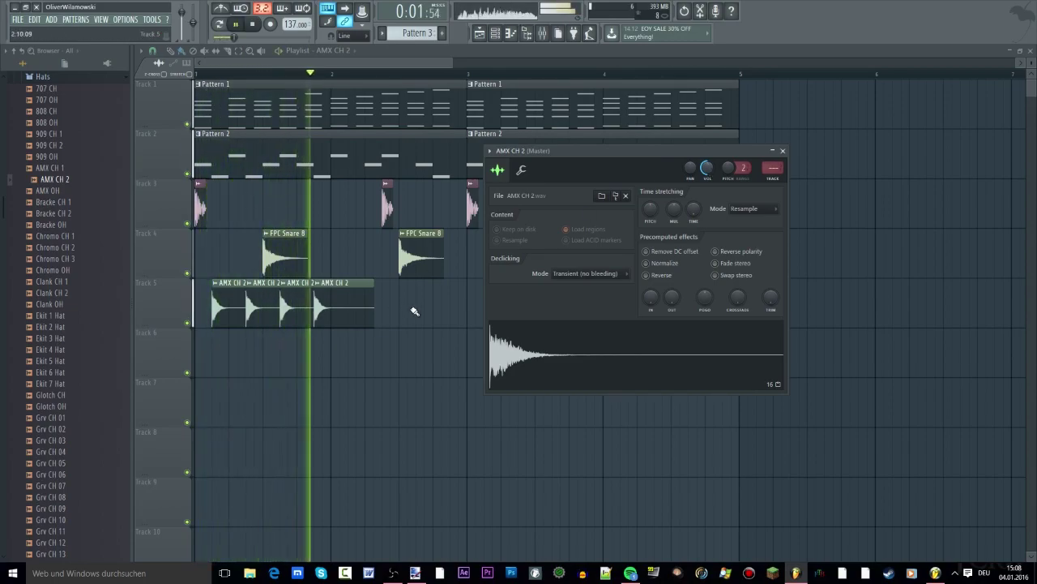
Step: Repeat the AMX CH 2 clips on Track 5 on every off-beat through the end of bar 4, and play the song
{"action": "left_click", "coordinate": [228, 325]}
{"action": "key", "text": "space"}
{"action": "left_click_drag", "start_coordinate": [225, 320], "coordinate": [632, 302]}
{"action": "left_click", "coordinate": [770, 291]}
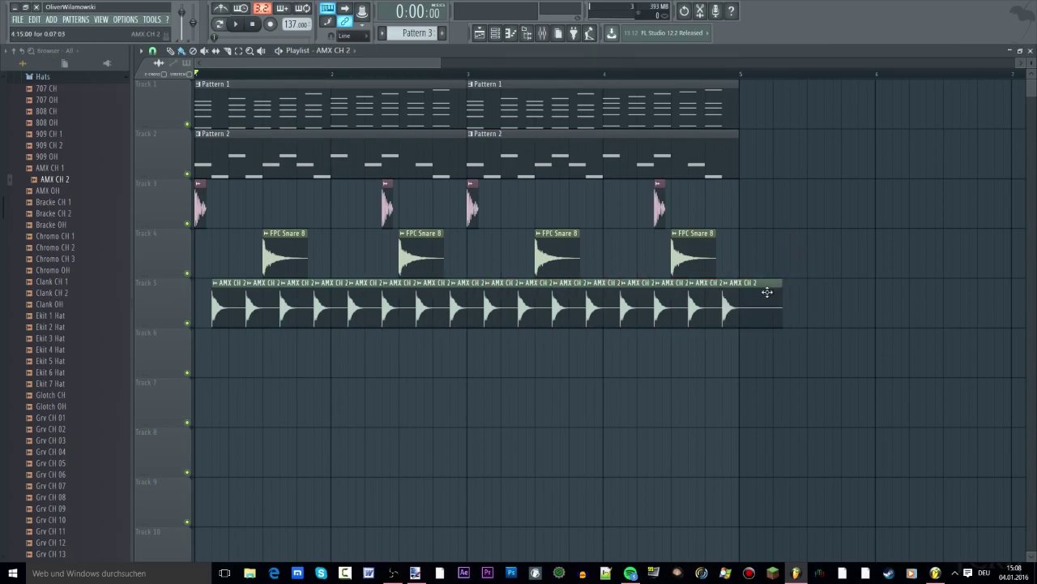
{"action": "key", "text": "space"}
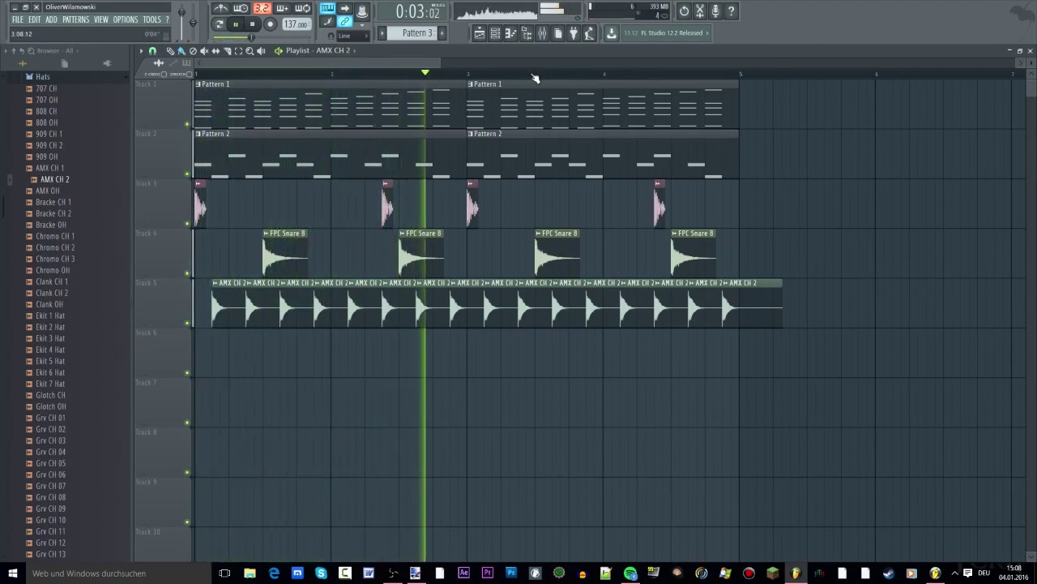
{"action": "key", "text": "space"}
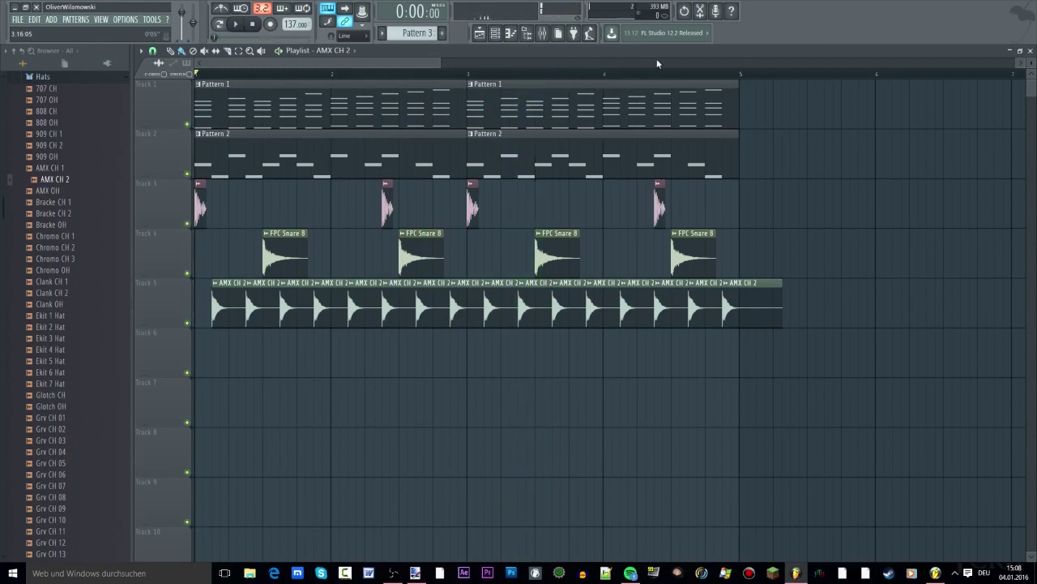
Step: Show the channel rack, move it clear of the first bars, and filter its channels to Unsorted
{"action": "left_click", "coordinate": [496, 34]}
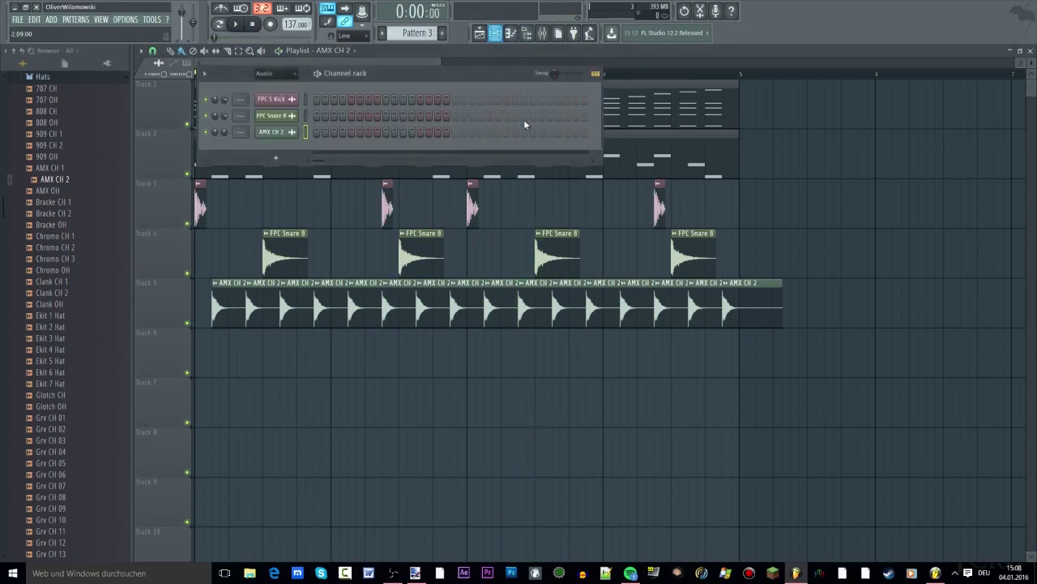
{"action": "left_click_drag", "start_coordinate": [340, 73], "coordinate": [720, 85]}
{"action": "left_click", "coordinate": [659, 86]}
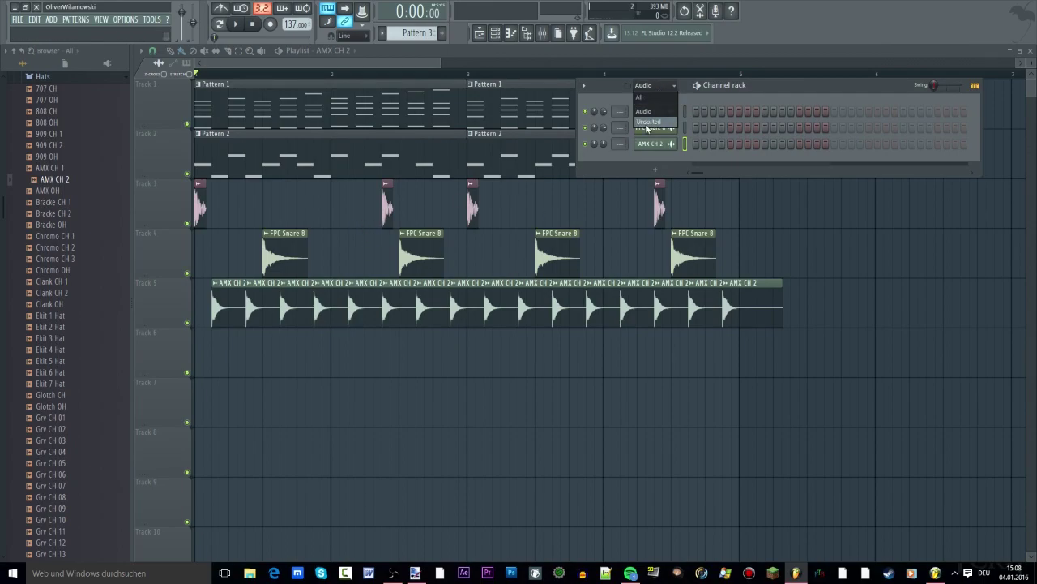
{"action": "left_click", "coordinate": [648, 121]}
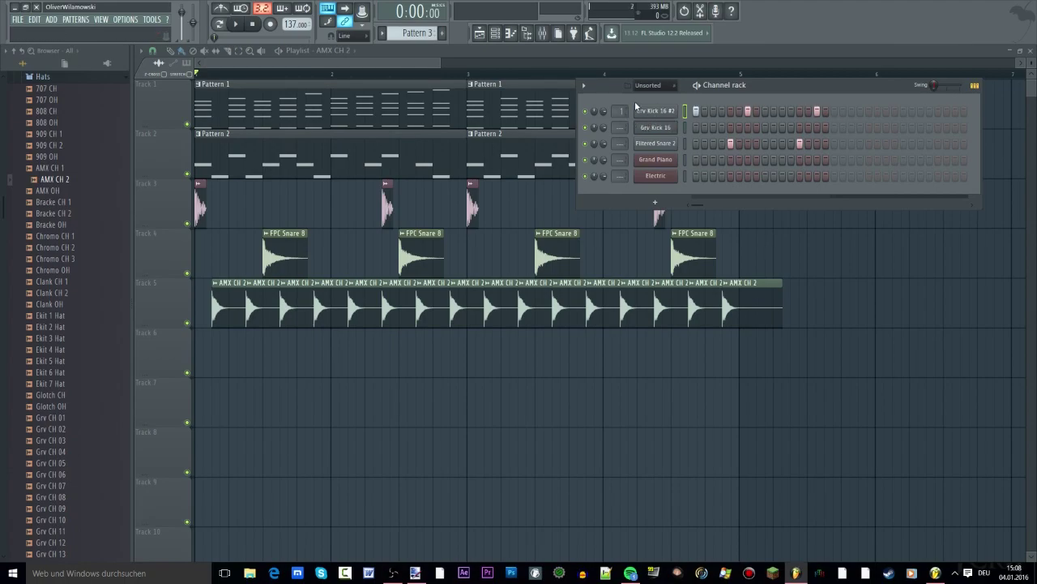
{"action": "mouse_move", "coordinate": [417, 33]}
{"action": "left_mouse_down"}
{"action": "mouse_move", "coordinate": [416, 46]}
{"action": "mouse_move", "coordinate": [417, 27]}
{"action": "left_mouse_up"}
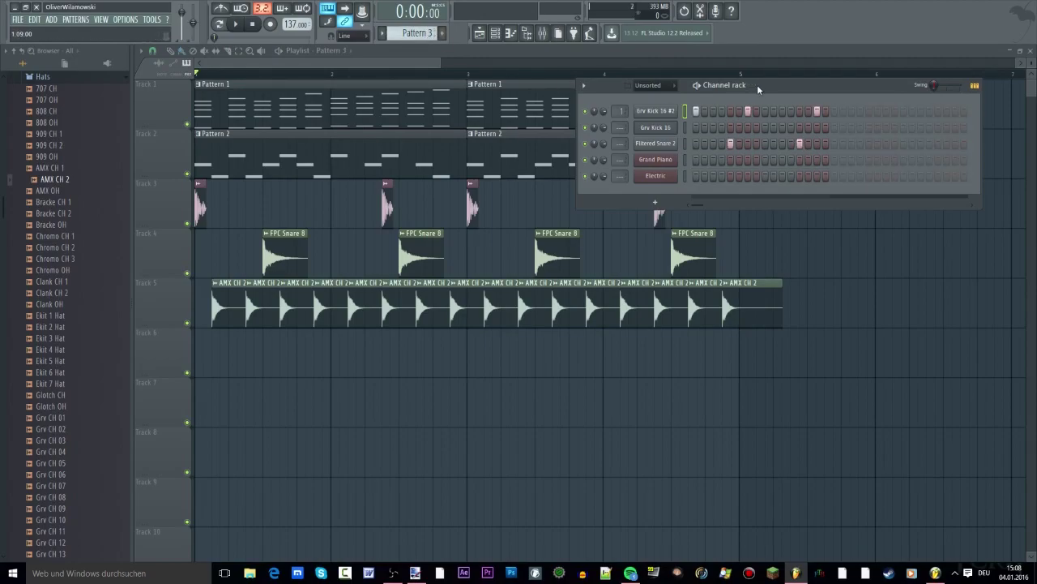
{"action": "left_click_drag", "start_coordinate": [758, 90], "coordinate": [740, 97]}
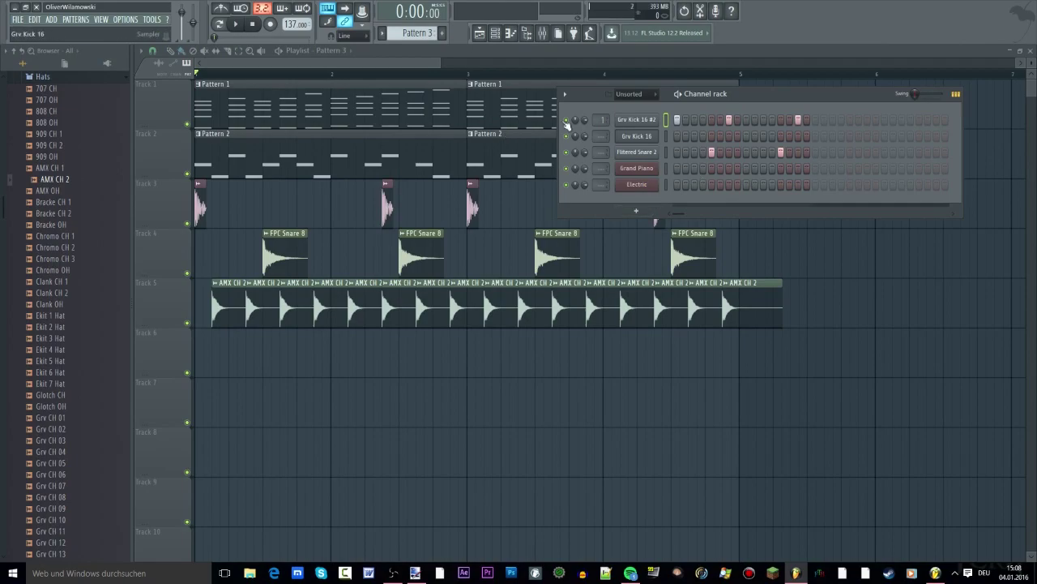
Step: Delete all the kick, snare and hi-hat clips from playlist Tracks 3 to 5
{"action": "mouse_move", "coordinate": [236, 308]}
{"action": "left_mouse_down"}
{"action": "mouse_move", "coordinate": [413, 316]}
{"action": "mouse_move", "coordinate": [716, 273]}
{"action": "mouse_move", "coordinate": [250, 248]}
{"action": "mouse_move", "coordinate": [516, 211]}
{"action": "mouse_move", "coordinate": [688, 211]}
{"action": "left_mouse_up"}
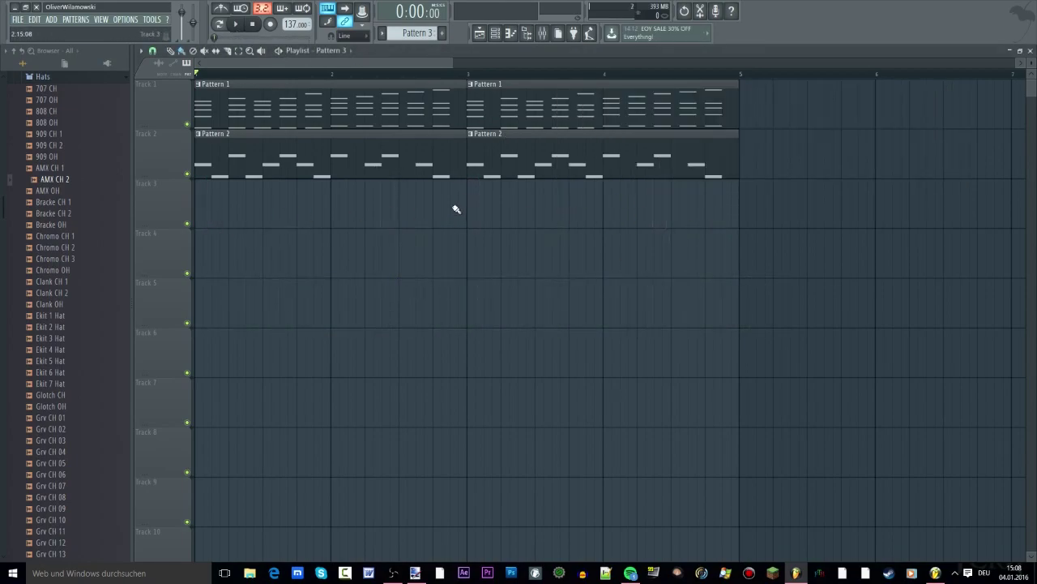
Step: Choose the FPC 5 Kick channel from the channel rack's Audio group and try it in the empty part of the playlist
{"action": "left_click", "coordinate": [493, 34]}
{"action": "left_click", "coordinate": [636, 94]}
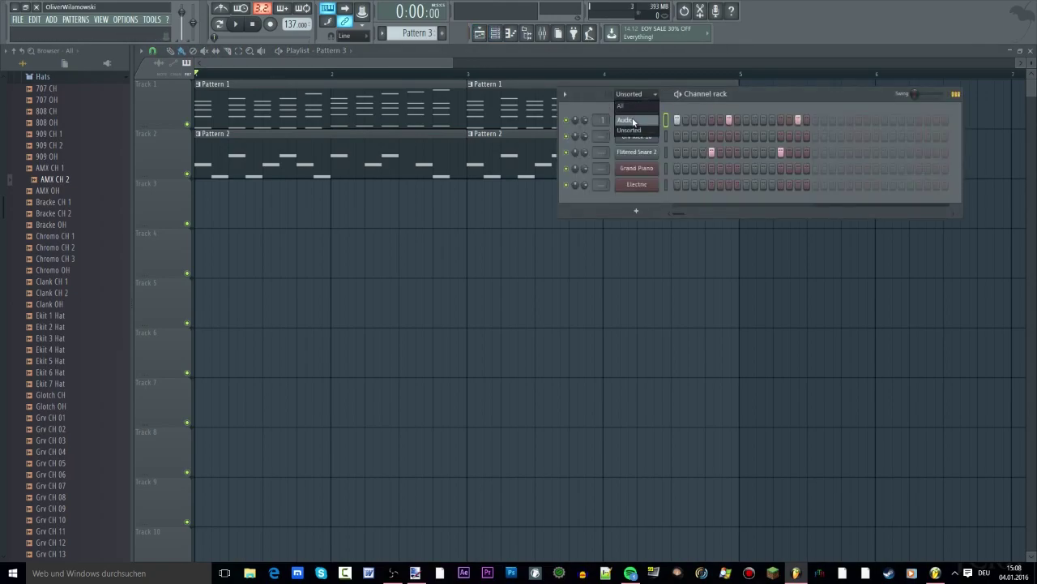
{"action": "left_click", "coordinate": [637, 134]}
{"action": "left_click", "coordinate": [652, 121]}
{"action": "left_click_drag", "start_coordinate": [430, 326], "coordinate": [523, 258]}
{"action": "right_click", "coordinate": [526, 267]}
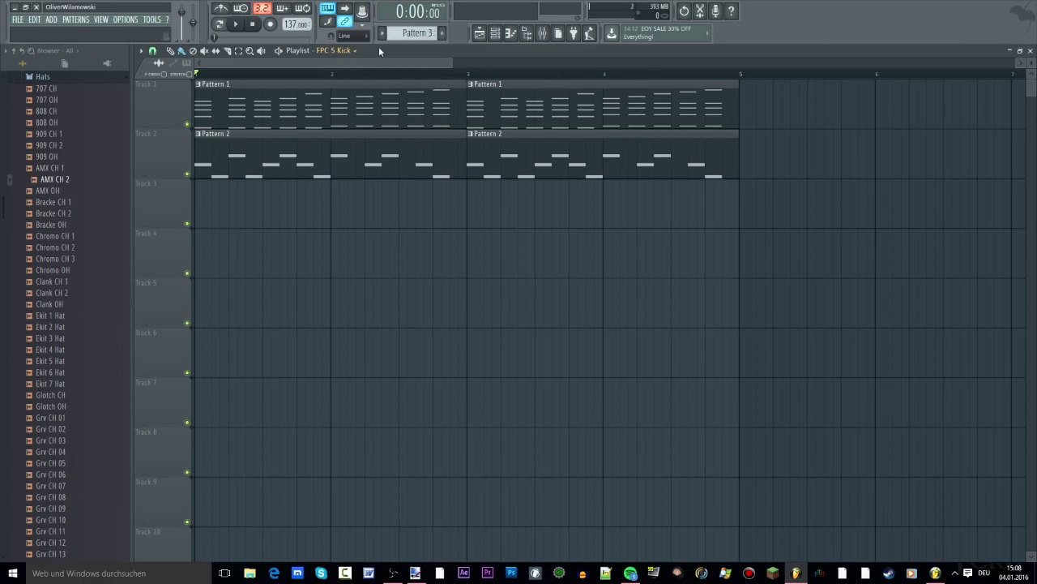
Step: Browse the playlist's clip picker, switching from patterns only to all patterns and channels
{"action": "left_click", "coordinate": [353, 50]}
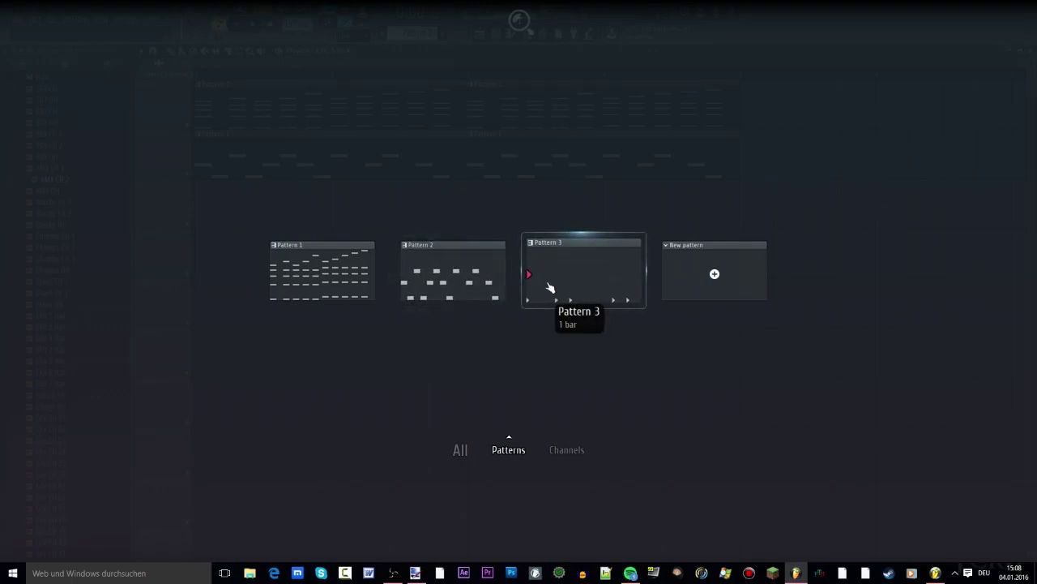
{"action": "left_click", "coordinate": [460, 449]}
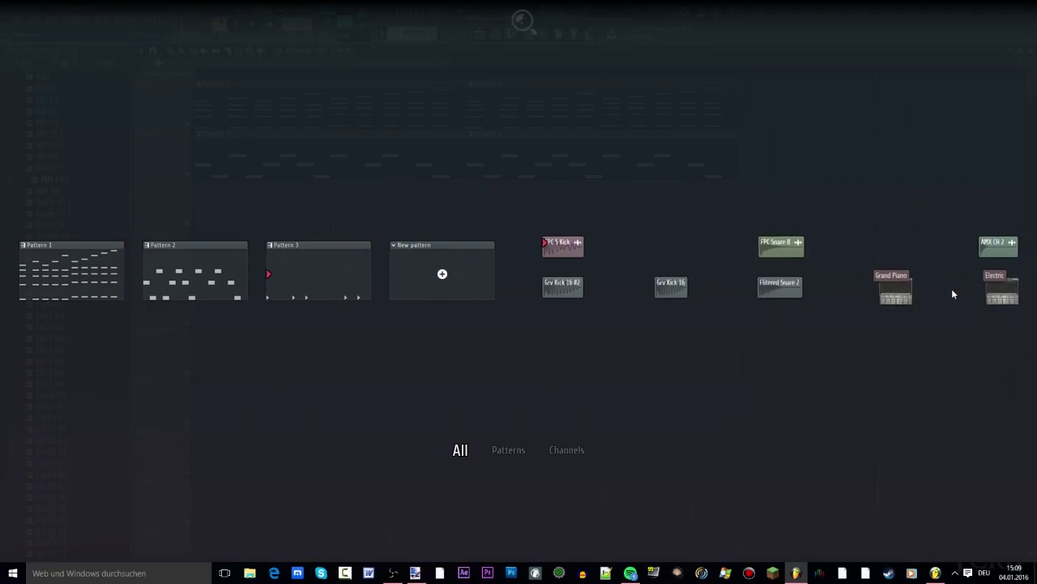
{"action": "left_click", "coordinate": [579, 119]}
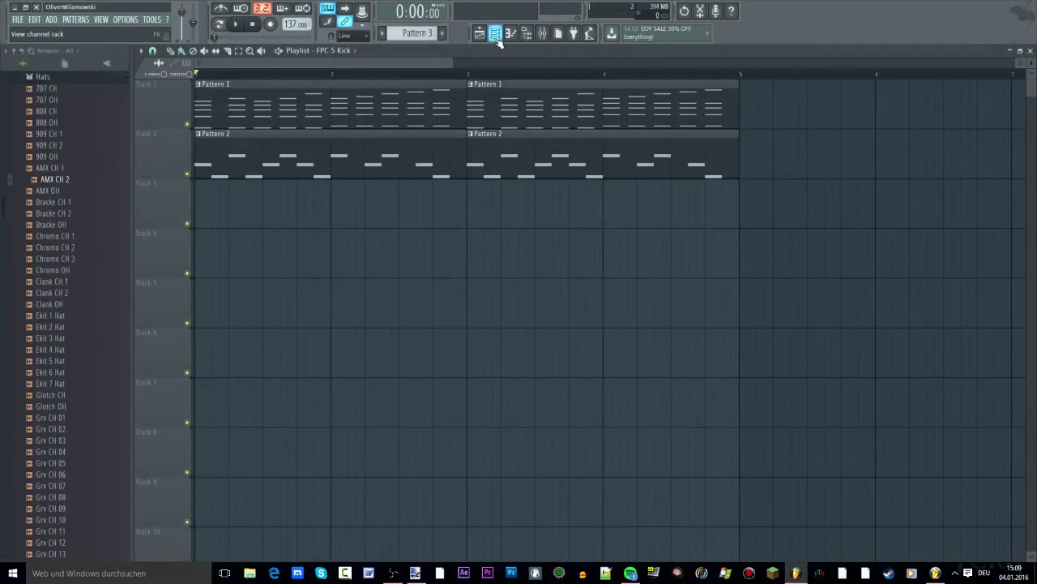
Step: Bring back the channel rack with the Unsorted group shown, open the Grand Piano channel, and briefly play Pattern 3 in pattern mode
{"action": "left_click", "coordinate": [496, 35]}
{"action": "left_click", "coordinate": [643, 104]}
{"action": "left_click", "coordinate": [637, 130]}
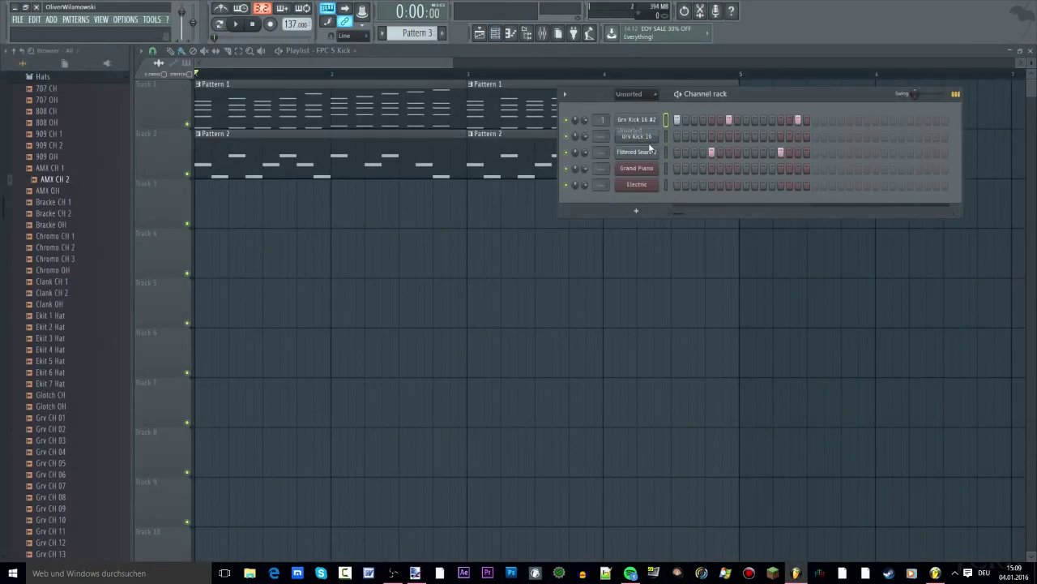
{"action": "left_click", "coordinate": [637, 169]}
{"action": "left_click", "coordinate": [639, 97]}
{"action": "left_click", "coordinate": [634, 121]}
{"action": "left_click", "coordinate": [642, 98]}
{"action": "left_click", "coordinate": [637, 131]}
{"action": "left_click", "coordinate": [236, 24]}
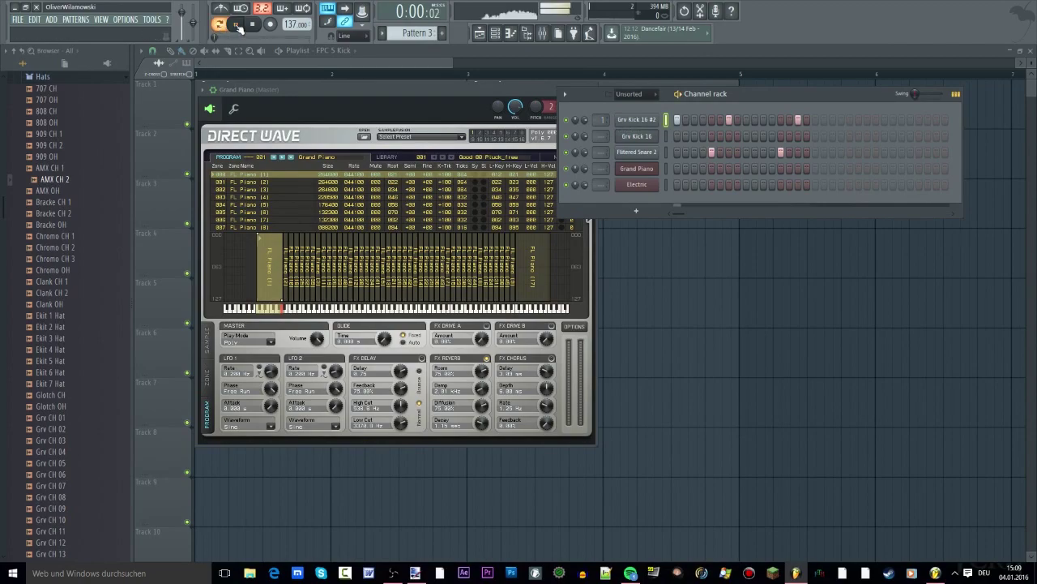
{"action": "left_click", "coordinate": [254, 25]}
Step: Replace the Grv Kick 16 channel's sample with Ekit 4 Hat from the Hats folder, trying AMX CH 2 first
{"action": "left_click", "coordinate": [635, 136]}
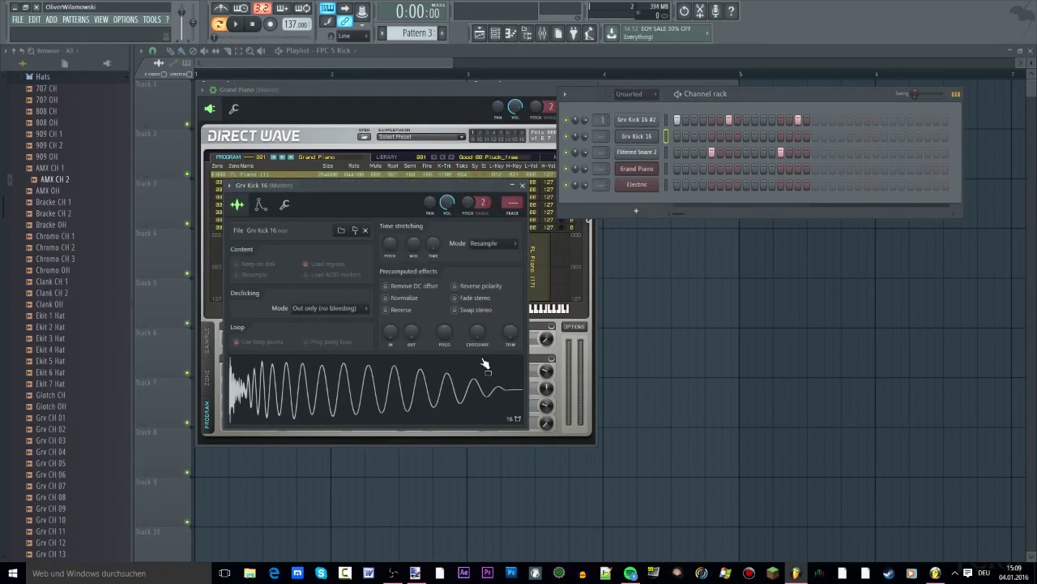
{"action": "left_click_drag", "start_coordinate": [58, 180], "coordinate": [399, 379]}
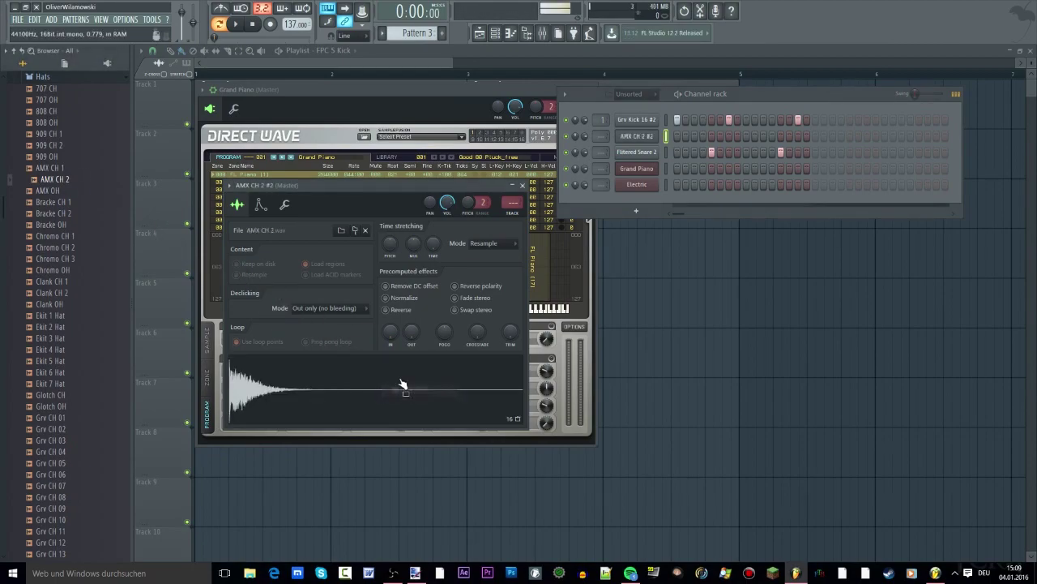
{"action": "left_click_drag", "start_coordinate": [57, 270], "coordinate": [381, 387]}
{"action": "left_click_drag", "start_coordinate": [114, 351], "coordinate": [361, 397]}
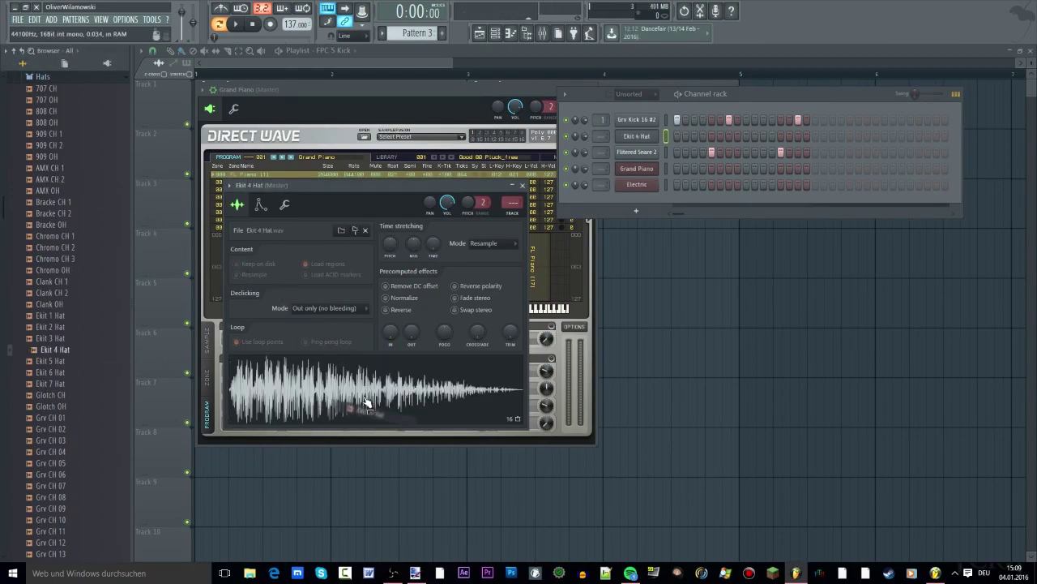
Step: Add Ekit 4 Hat hits on steps 3, 7, 8, 11 and 15 of Pattern 3 while the pattern plays
{"action": "left_click", "coordinate": [695, 136]}
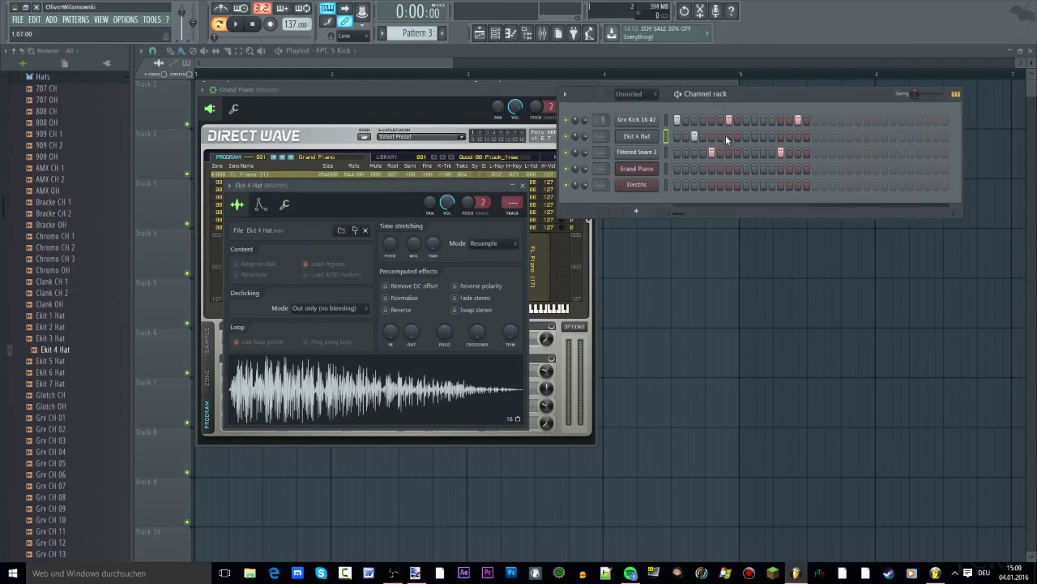
{"action": "key", "text": "space"}
{"action": "left_click", "coordinate": [764, 136]}
{"action": "left_click", "coordinate": [797, 136]}
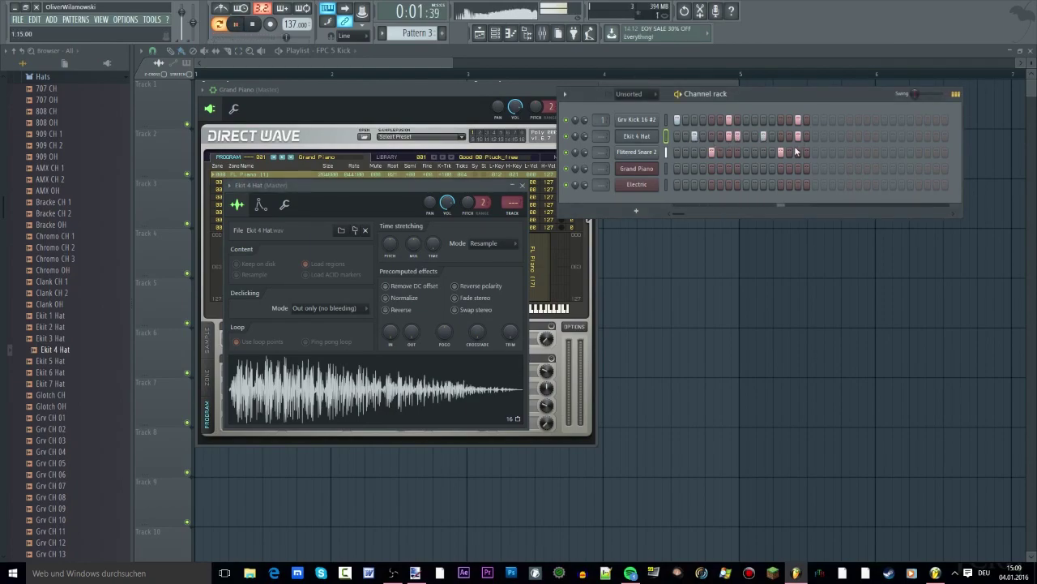
{"action": "key", "text": "space"}
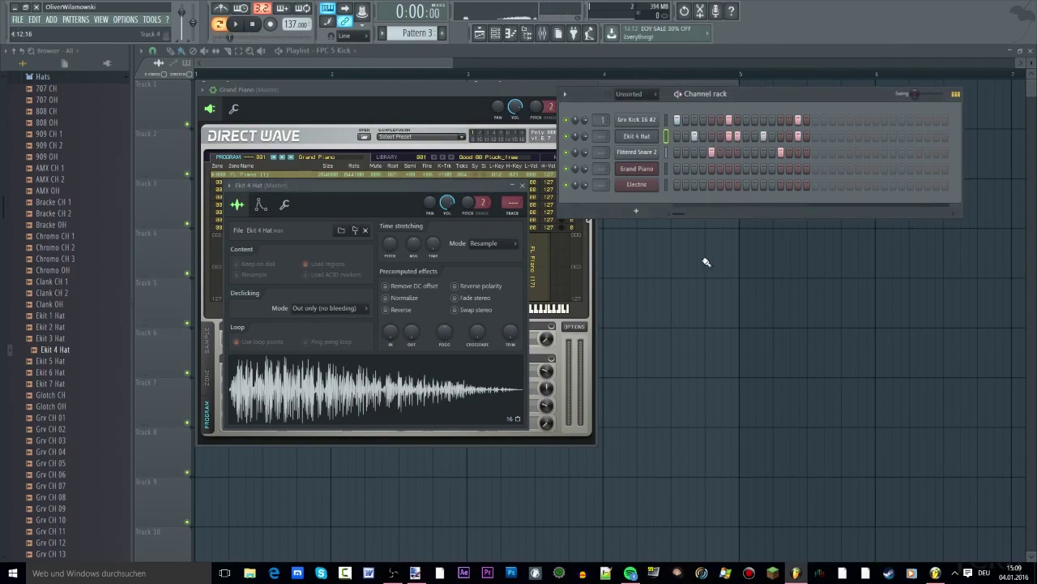
{"action": "left_click", "coordinate": [639, 268]}
{"action": "right_click", "coordinate": [643, 256]}
{"action": "left_click", "coordinate": [625, 252]}
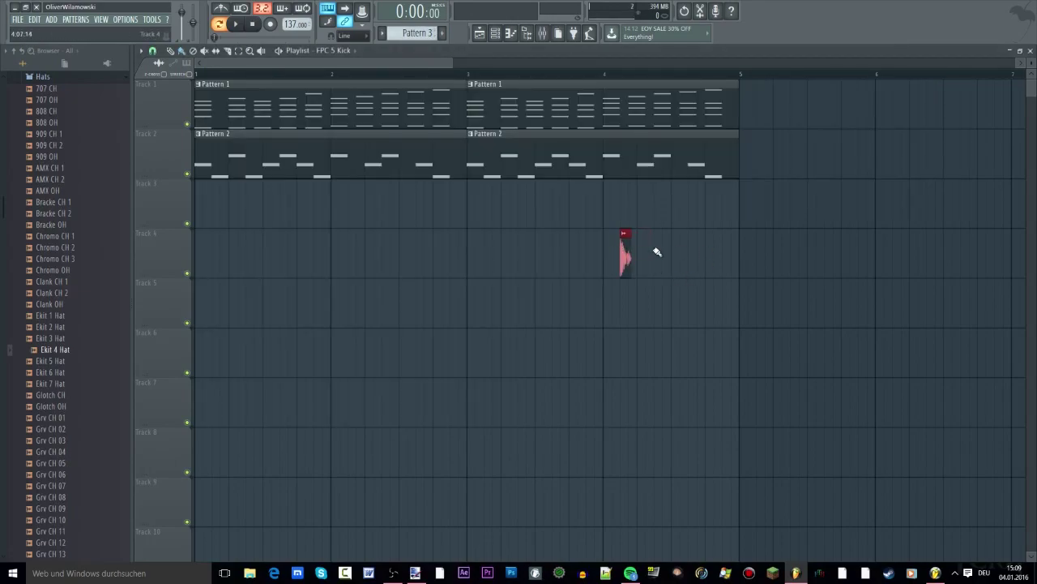
{"action": "right_click", "coordinate": [626, 253]}
Step: Choose Pattern 3 as the playlist clip and place four copies in a row on Track 3, filling bars 1 to 4
{"action": "left_click", "coordinate": [354, 53]}
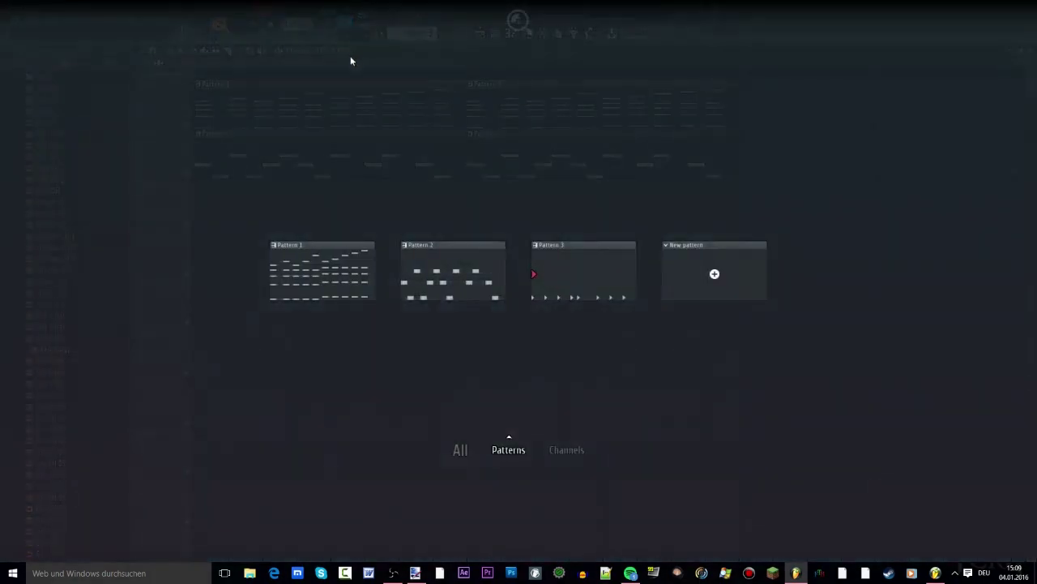
{"action": "left_click", "coordinate": [559, 288]}
{"action": "left_click", "coordinate": [503, 247]}
{"action": "left_click_drag", "start_coordinate": [553, 253], "coordinate": [250, 187]}
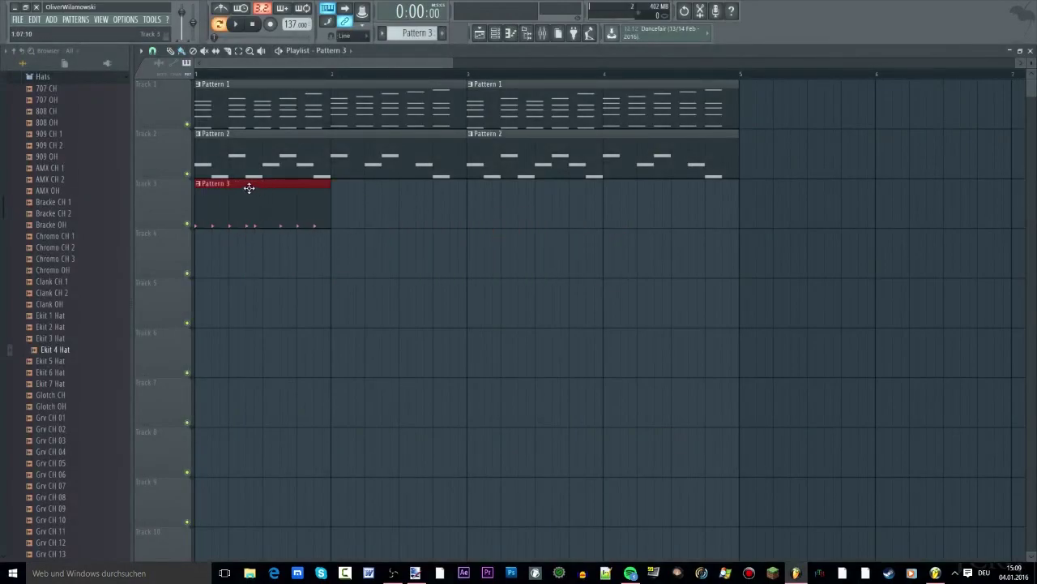
{"action": "left_click", "coordinate": [349, 201]}
{"action": "mouse_move", "coordinate": [505, 204]}
{"action": "left_mouse_down"}
{"action": "mouse_move", "coordinate": [533, 202]}
{"action": "mouse_move", "coordinate": [507, 202]}
{"action": "left_mouse_up"}
{"action": "left_click", "coordinate": [628, 198]}
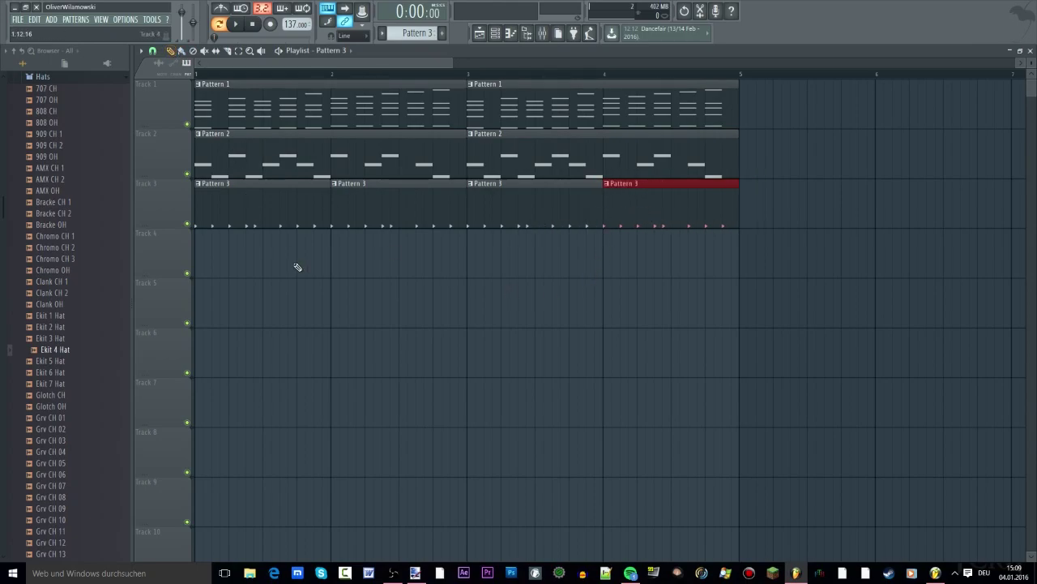
Step: Return the song position to the start of the playlist and play the arrangement into bar 4
{"action": "scroll", "coordinate": [296, 266], "scroll_direction": "down", "scroll_amount": 3}
{"action": "scroll", "coordinate": [177, 137], "scroll_direction": "up", "scroll_amount": 8}
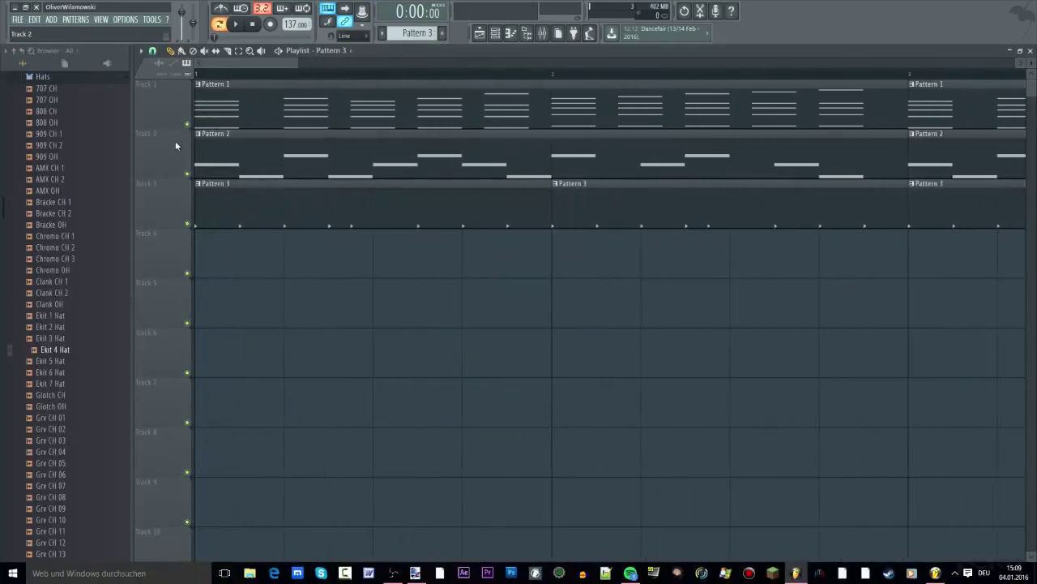
{"action": "scroll", "coordinate": [177, 140], "scroll_direction": "down", "scroll_amount": 4}
{"action": "scroll", "coordinate": [181, 140], "scroll_direction": "up", "scroll_amount": 3}
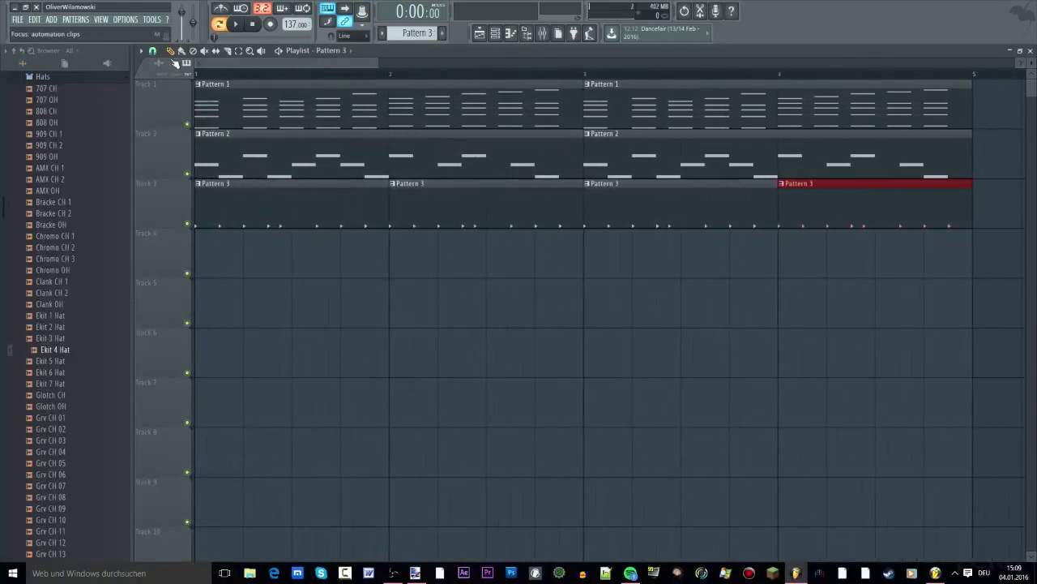
{"action": "scroll", "coordinate": [276, 188], "scroll_direction": "down", "scroll_amount": 4}
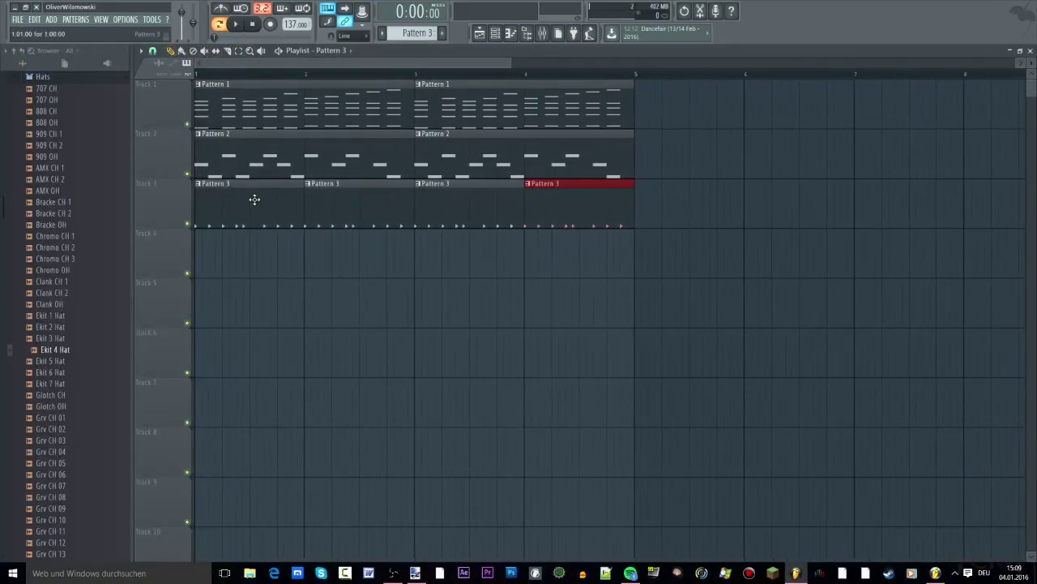
{"action": "scroll", "coordinate": [255, 186], "scroll_direction": "up", "scroll_amount": 1}
{"action": "left_click", "coordinate": [216, 71]}
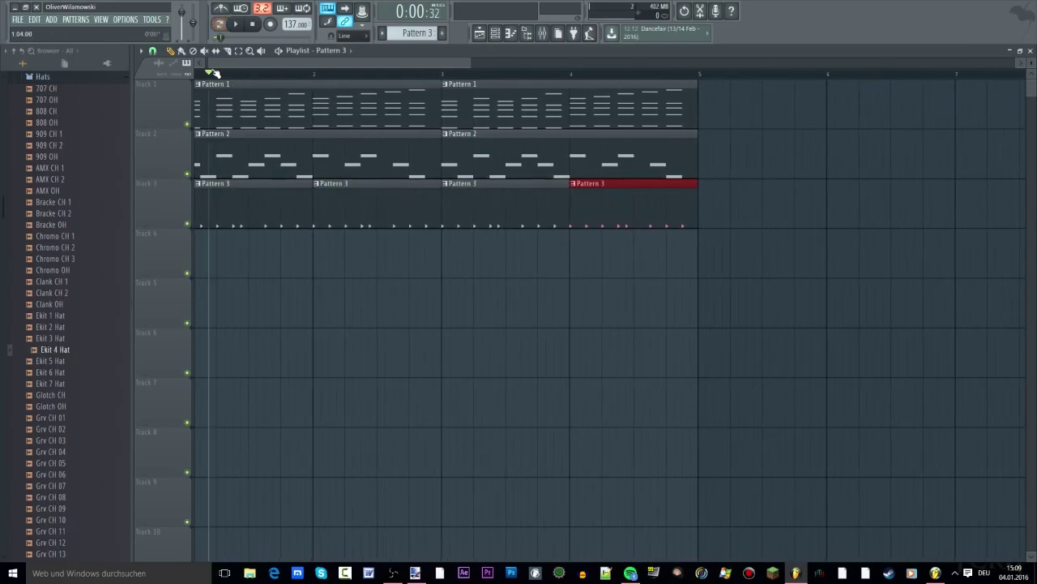
{"action": "scroll", "coordinate": [214, 70], "scroll_direction": "up", "scroll_amount": 1}
{"action": "left_click", "coordinate": [198, 71]}
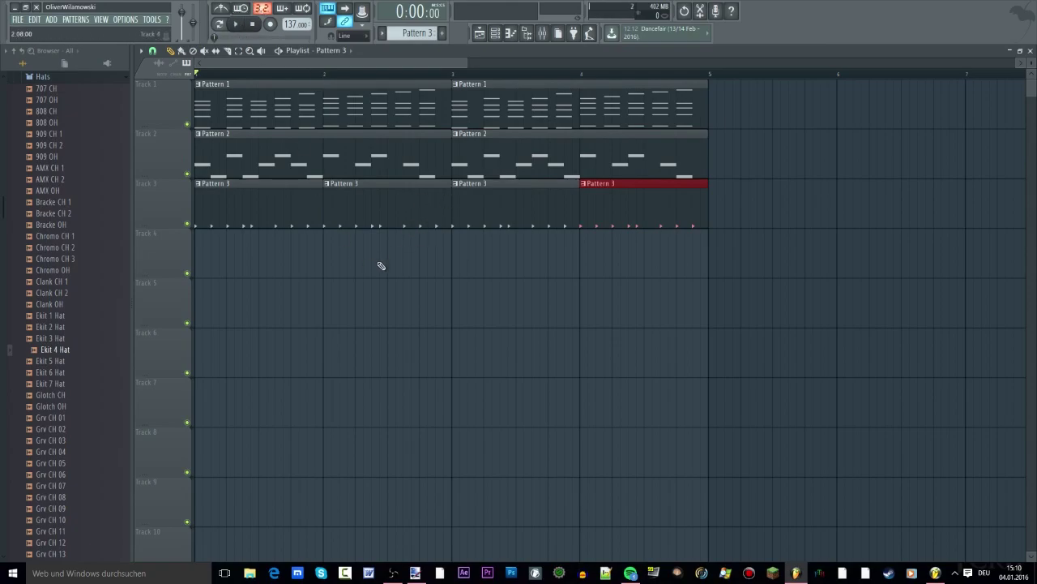
{"action": "key", "text": "space"}
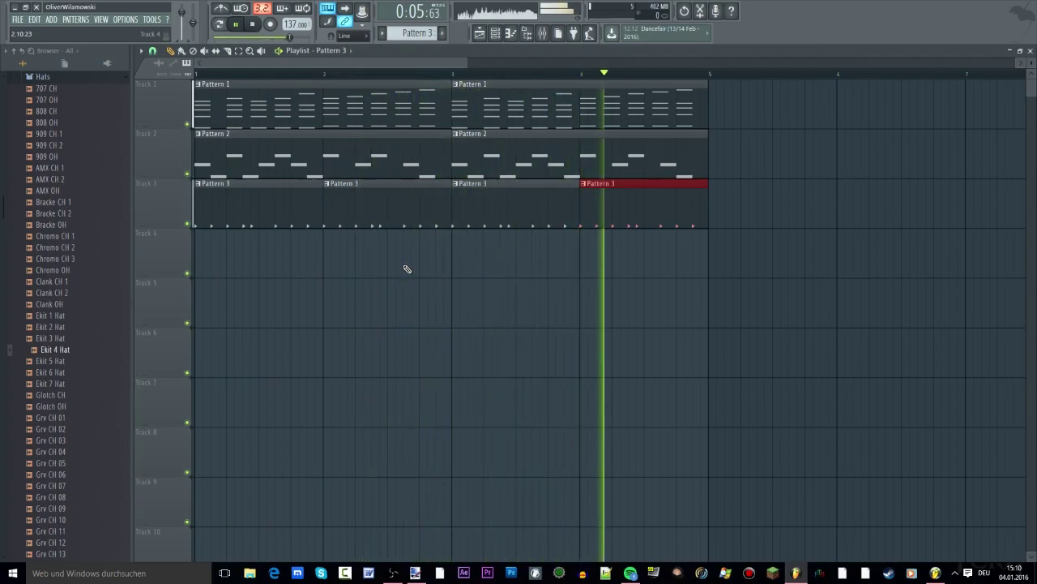
{"action": "key", "text": "space"}
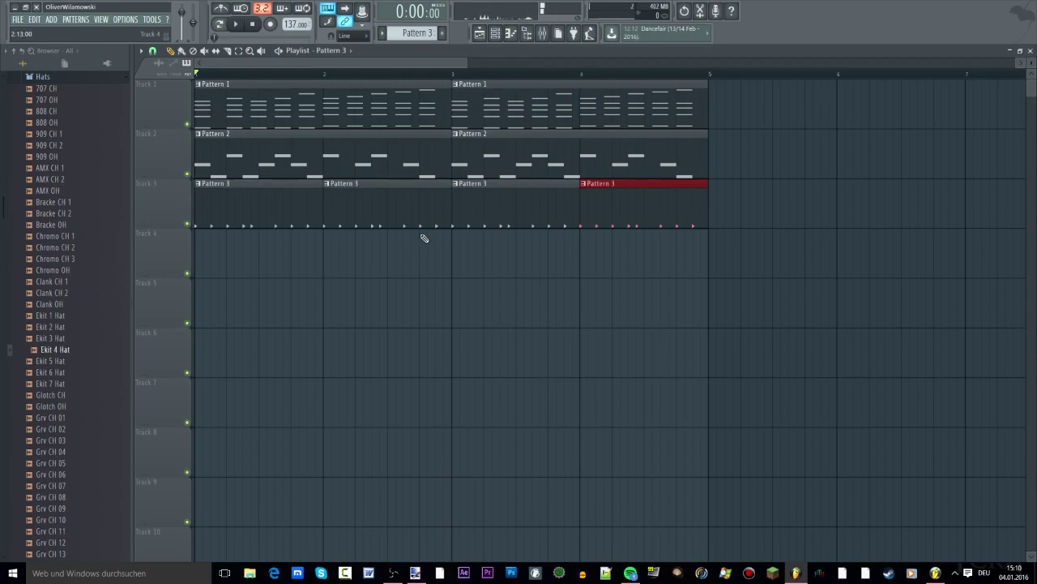
Step: Show the channel rack and view the Electric, Ekit 4 Hat and FPC Snare 8 channels, switching to the Audio group and back to Unsorted
{"action": "scroll", "coordinate": [495, 198], "scroll_direction": "down", "scroll_amount": 5}
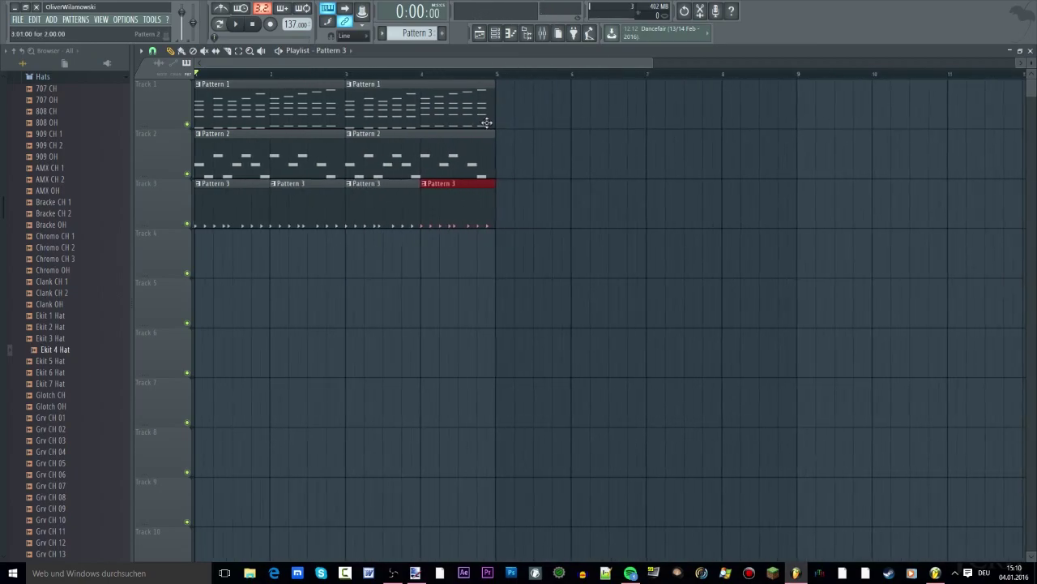
{"action": "left_click", "coordinate": [510, 32]}
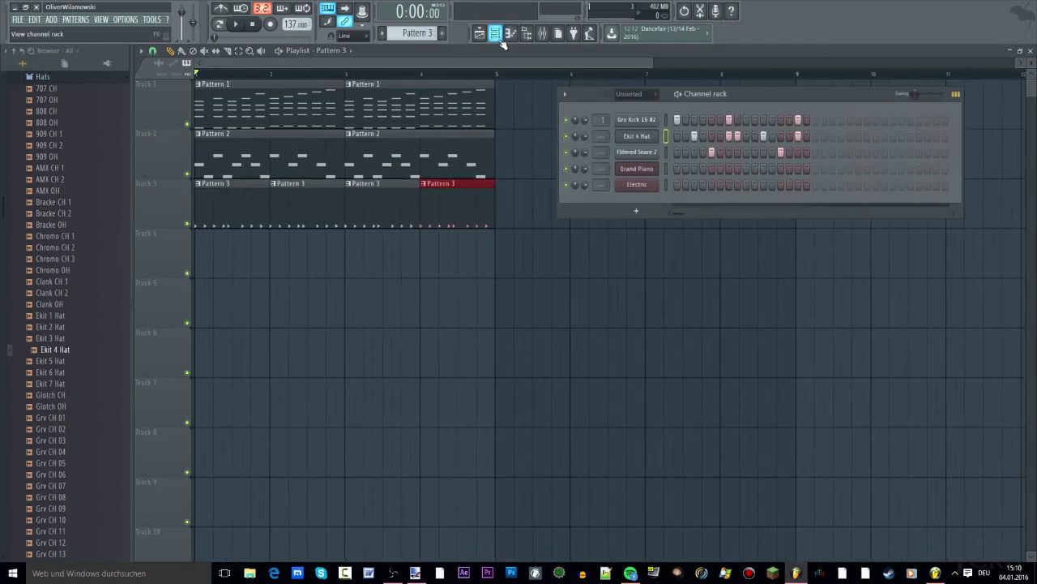
{"action": "left_click", "coordinate": [637, 184]}
{"action": "left_click", "coordinate": [637, 136]}
{"action": "left_click", "coordinate": [636, 94]}
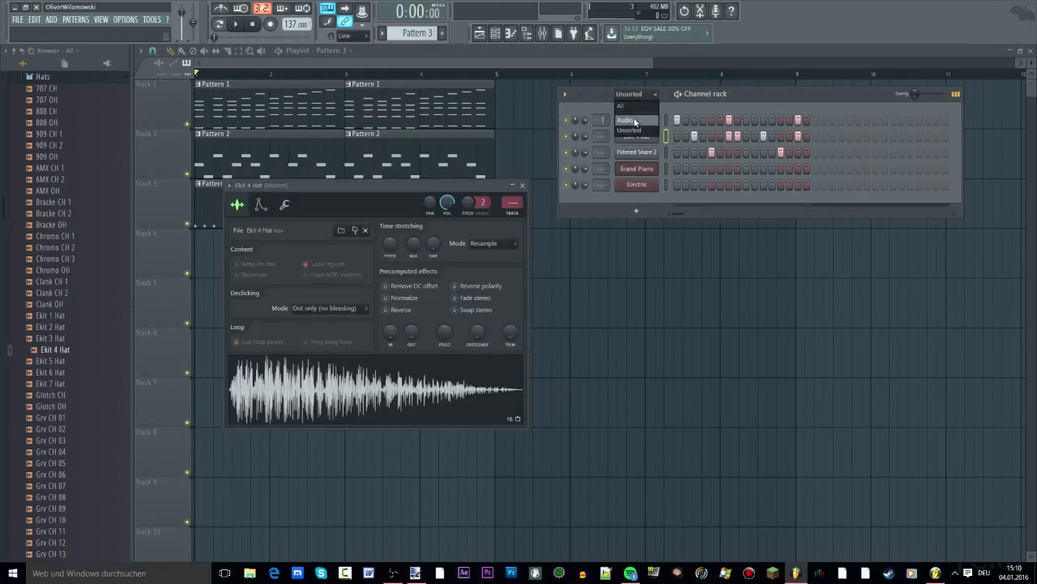
{"action": "left_click", "coordinate": [634, 121]}
{"action": "left_click", "coordinate": [637, 119]}
{"action": "left_click", "coordinate": [636, 94]}
{"action": "left_click", "coordinate": [637, 109]}
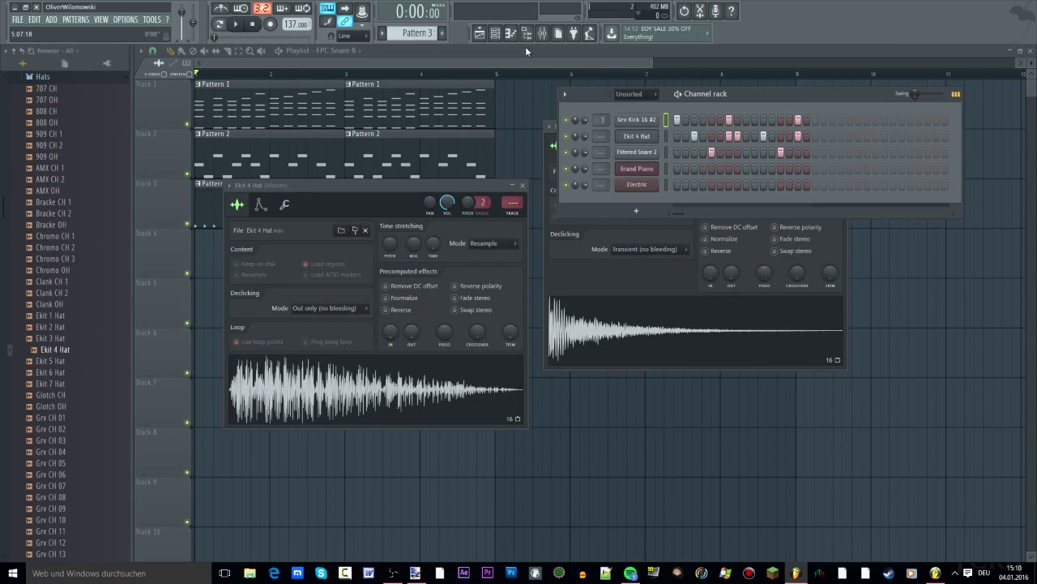
Step: Open the mixer to view its insert tracks, and open the Electric and Grand Piano channel windows
{"action": "left_click", "coordinate": [540, 36]}
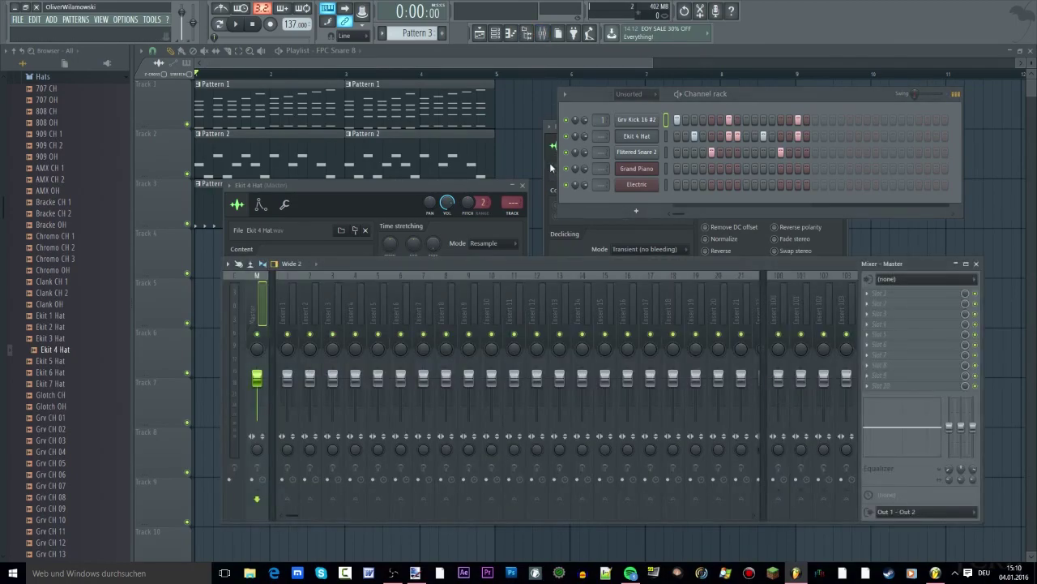
{"action": "left_click", "coordinate": [289, 298]}
{"action": "left_click", "coordinate": [307, 296]}
{"action": "left_click", "coordinate": [294, 296]}
{"action": "left_click", "coordinate": [637, 185]}
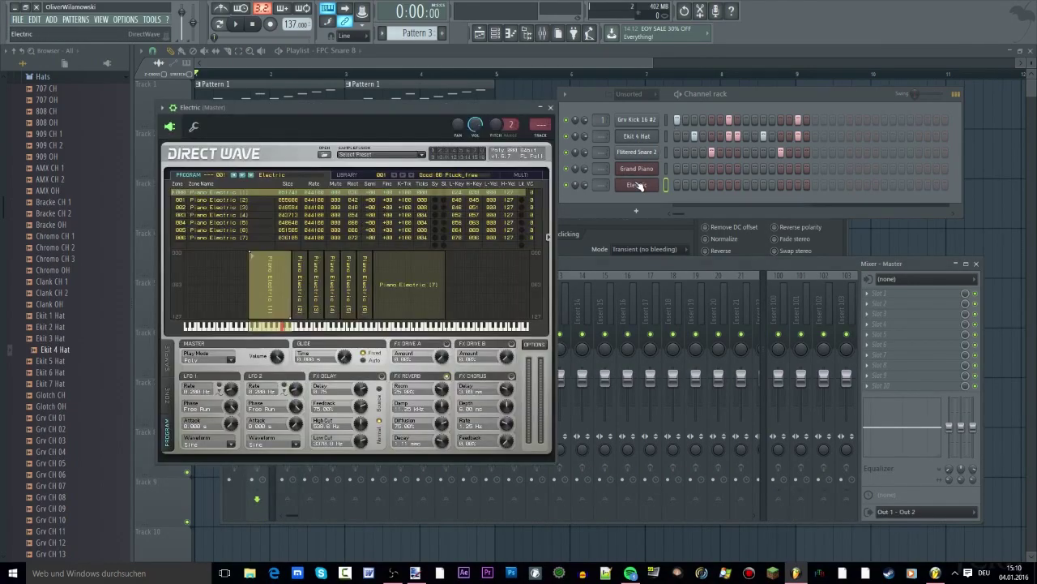
{"action": "left_click", "coordinate": [642, 170]}
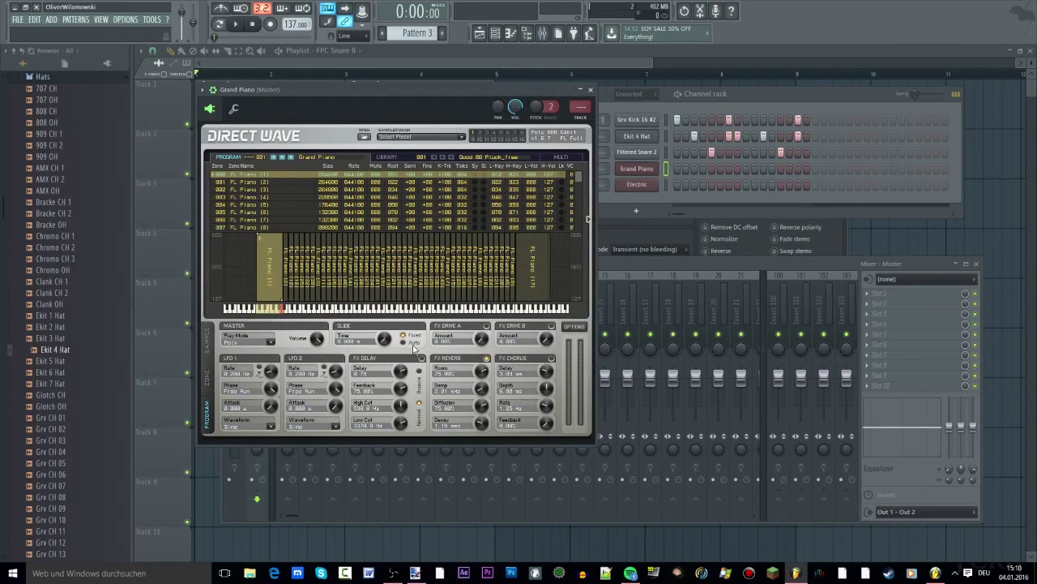
Step: Collapse the browser's Drums samples, expand the Instruments folder in Packs, and move the channel rack aside
{"action": "left_click", "coordinate": [52, 78]}
{"action": "scroll", "coordinate": [64, 227], "scroll_direction": "up", "scroll_amount": 3}
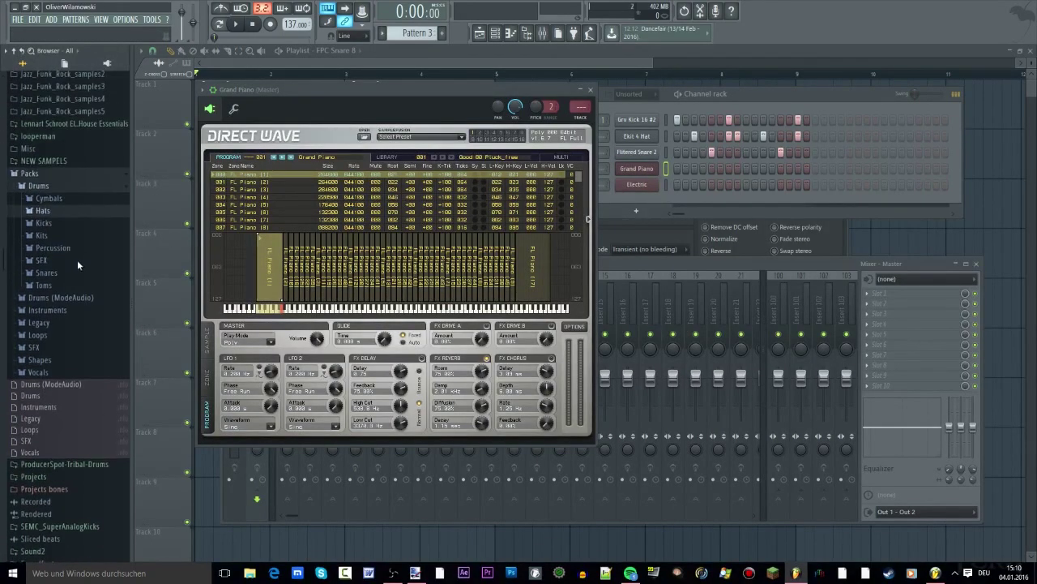
{"action": "left_click", "coordinate": [70, 314]}
{"action": "left_click_drag", "start_coordinate": [736, 94], "coordinate": [795, 94]}
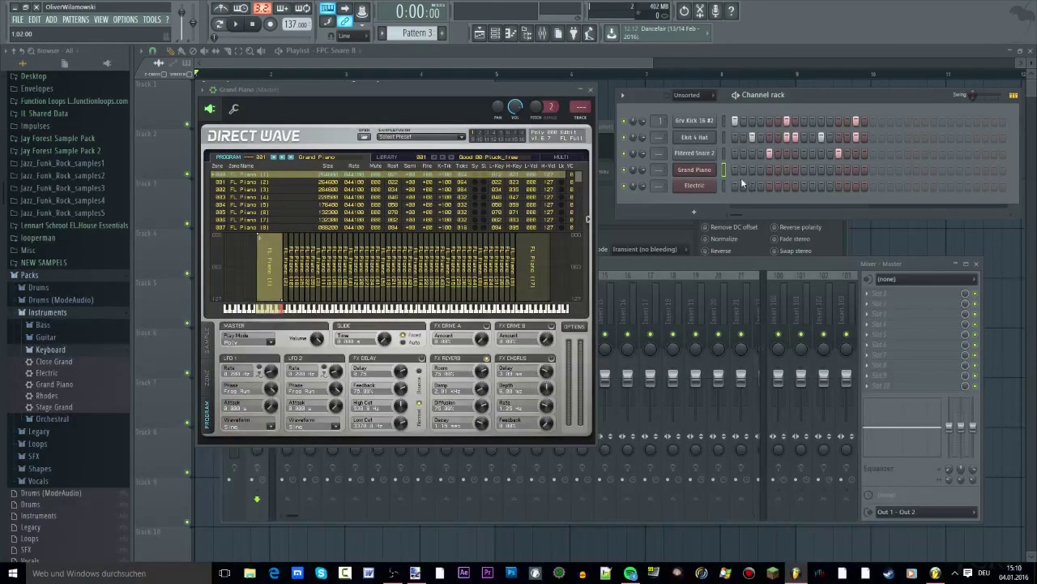
Step: Copy the Grand Piano channel's notes from Pattern 1 and switch to the empty Pattern 4
{"action": "left_click", "coordinate": [697, 189]}
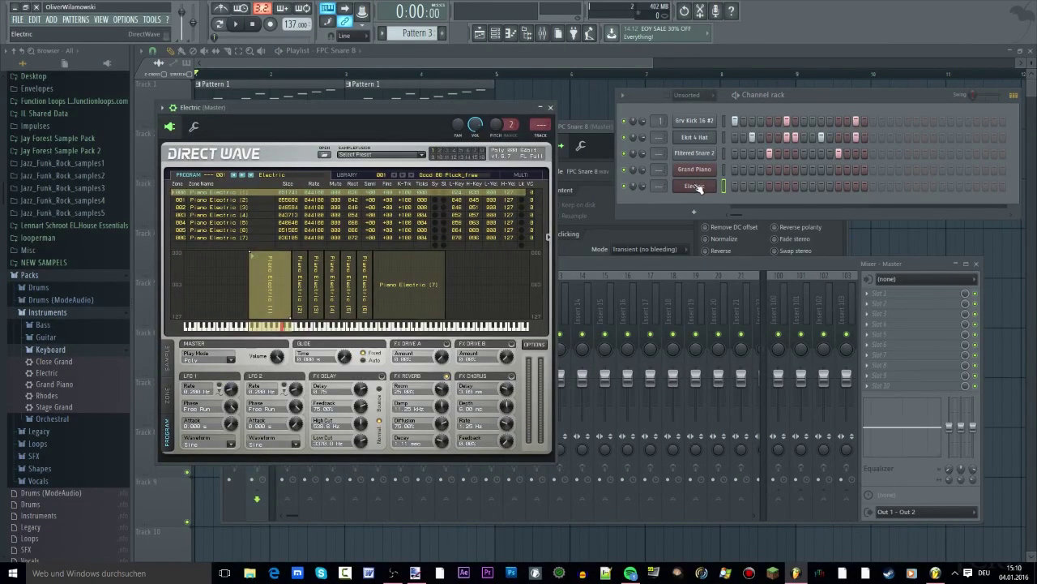
{"action": "right_click", "coordinate": [697, 188]}
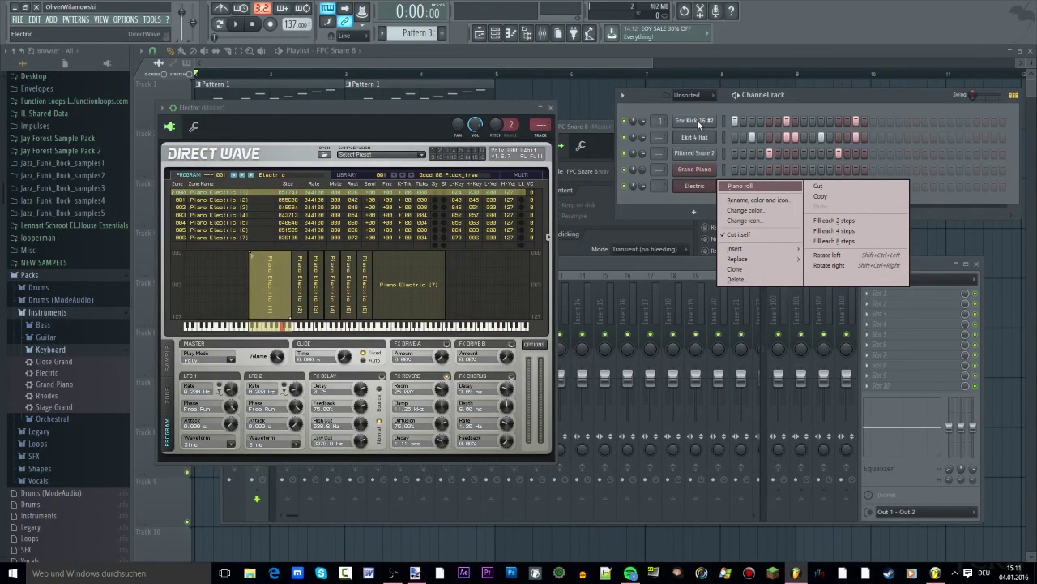
{"action": "left_click_drag", "start_coordinate": [435, 32], "coordinate": [435, 47]}
{"action": "left_click", "coordinate": [701, 173]}
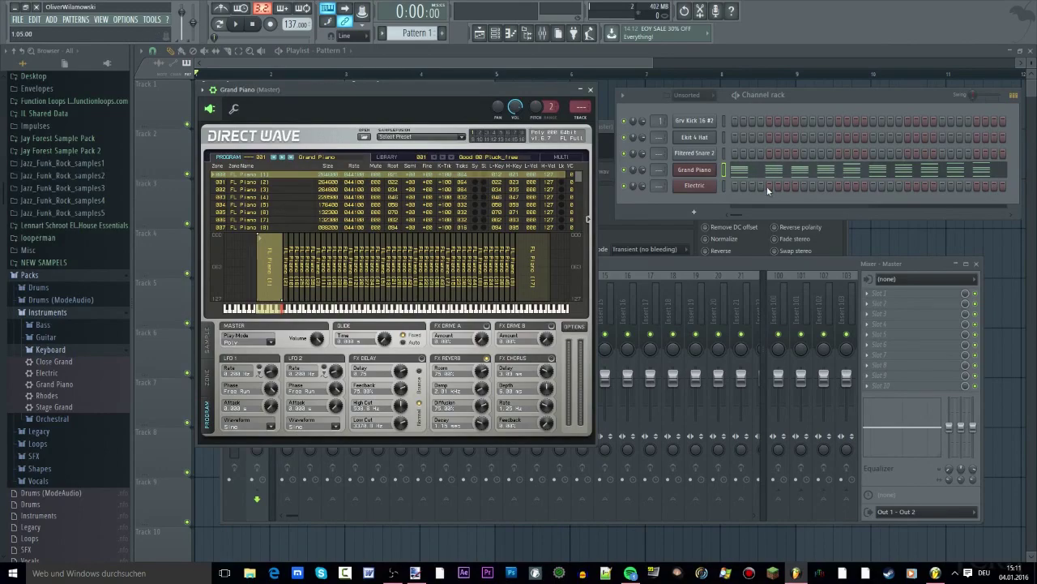
{"action": "right_click", "coordinate": [695, 172]}
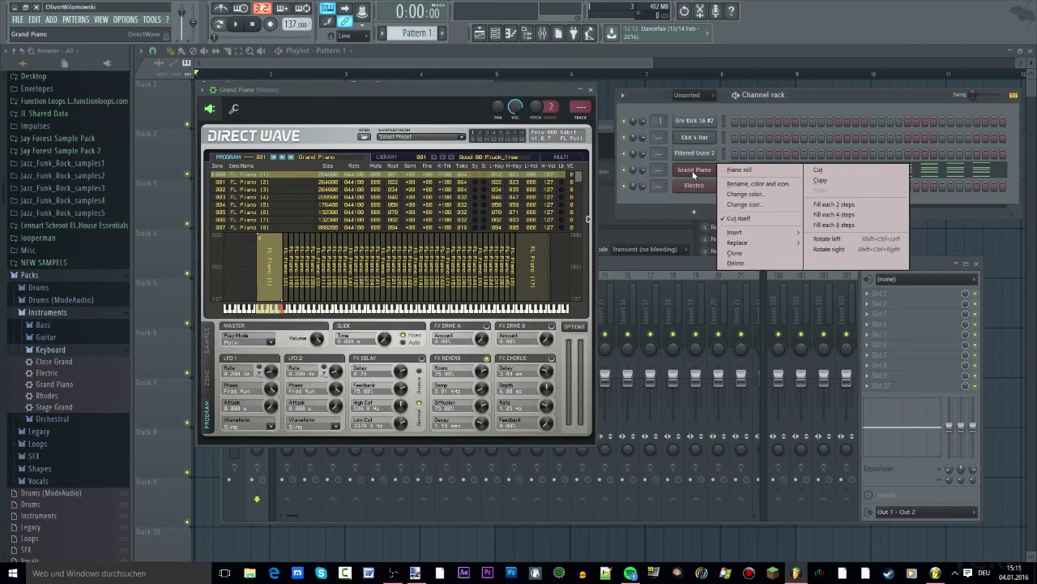
{"action": "left_click", "coordinate": [830, 181]}
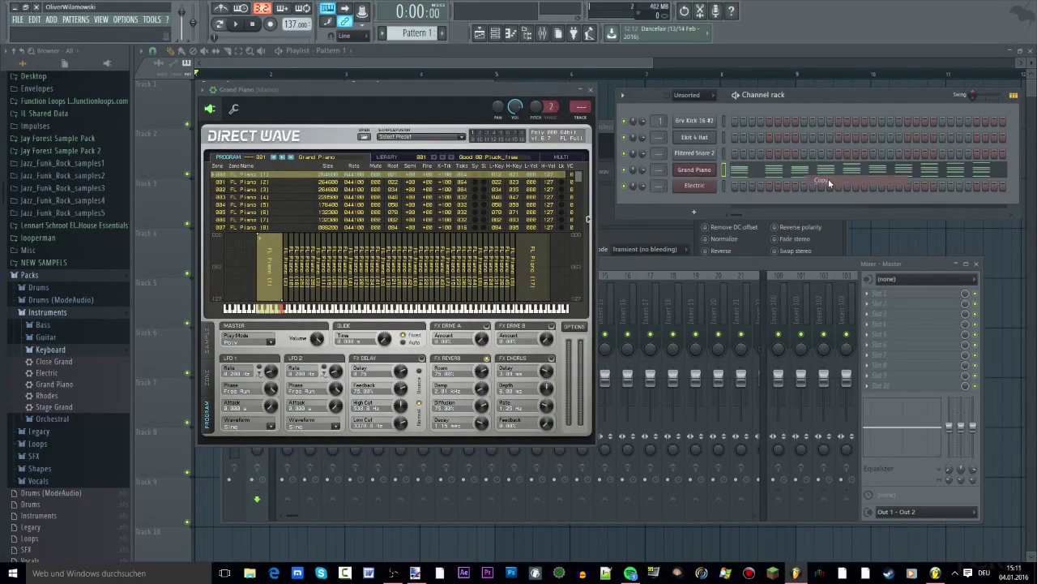
{"action": "left_click_drag", "start_coordinate": [426, 33], "coordinate": [426, 14]}
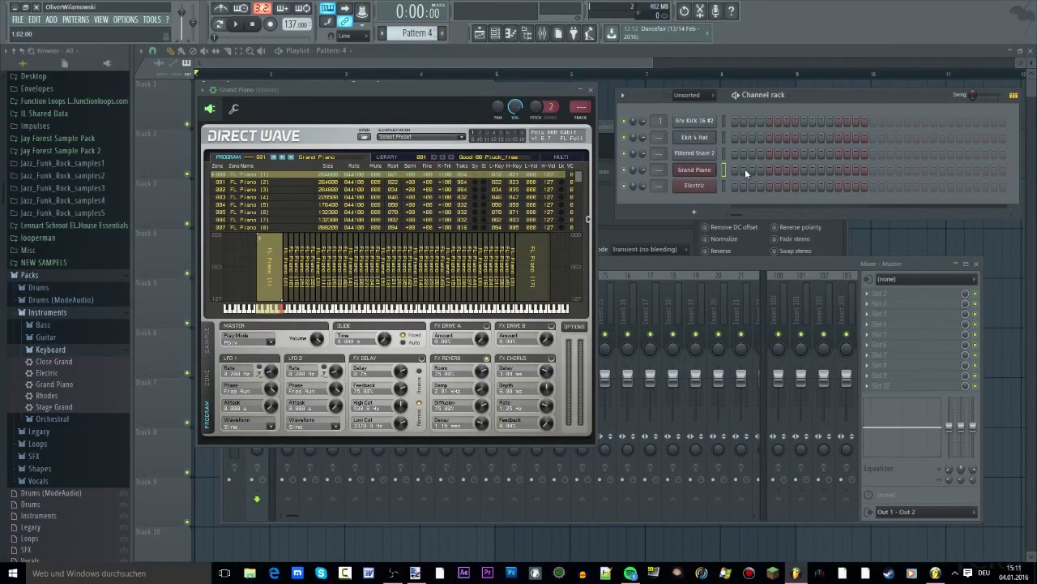
Step: Paste the copied notes into the Grand Piano and Electric channels of Pattern 4 and briefly play the pattern
{"action": "right_click", "coordinate": [701, 171]}
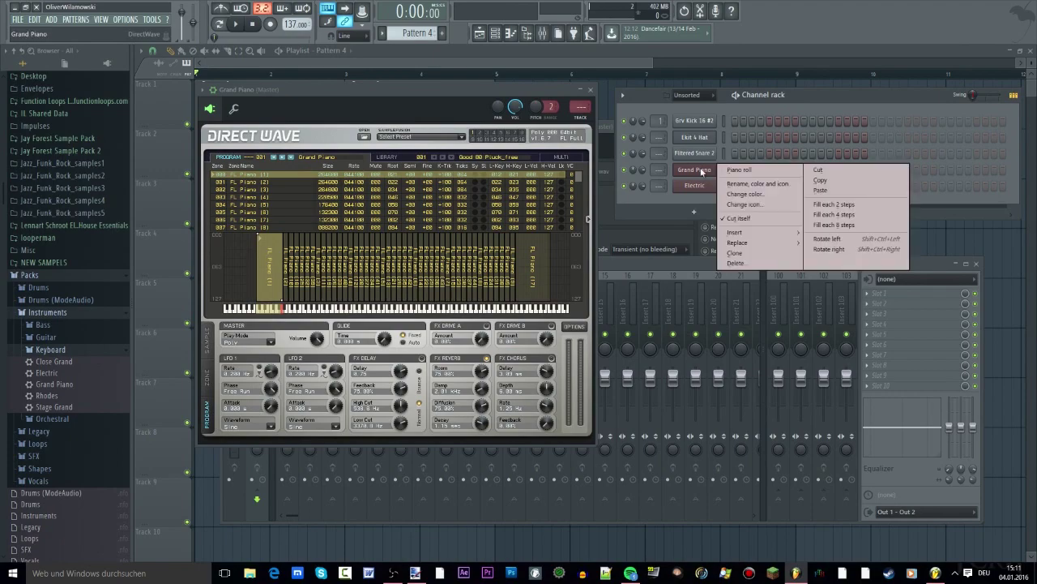
{"action": "left_click", "coordinate": [819, 190]}
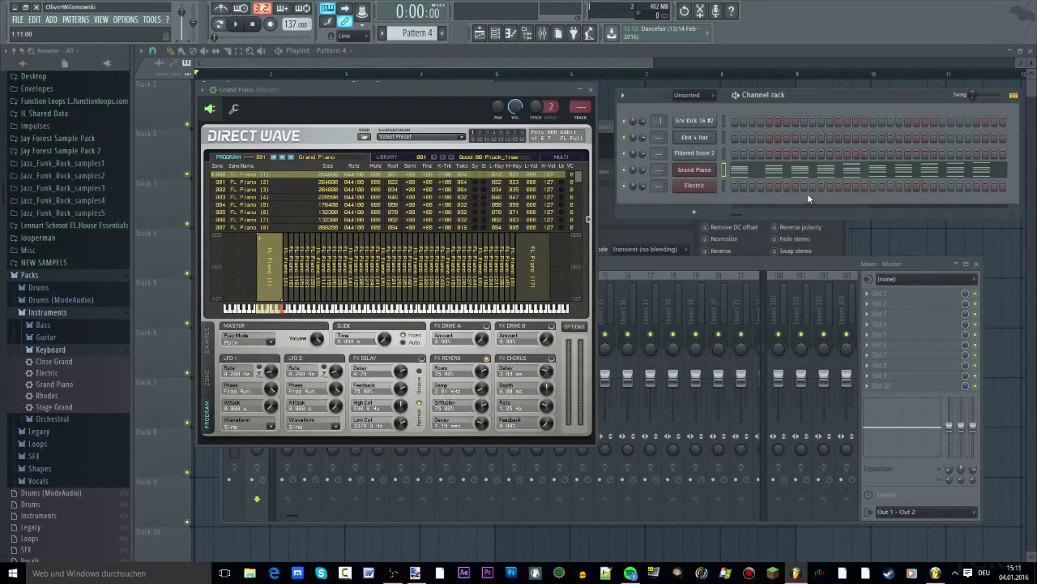
{"action": "left_click", "coordinate": [699, 187]}
{"action": "right_click", "coordinate": [701, 189]}
{"action": "left_click", "coordinate": [821, 203]}
{"action": "left_click", "coordinate": [236, 25]}
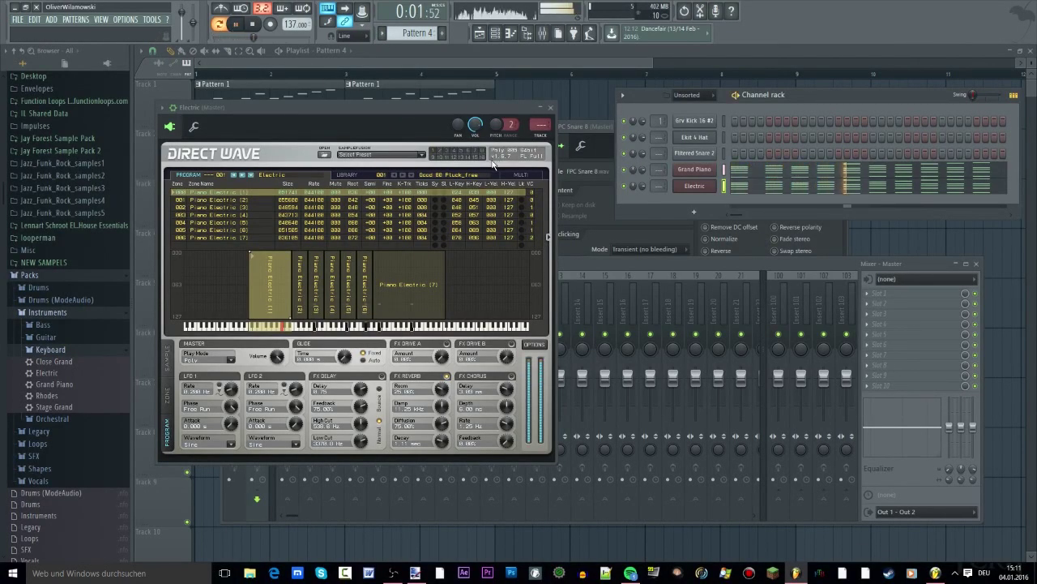
{"action": "key", "text": "space"}
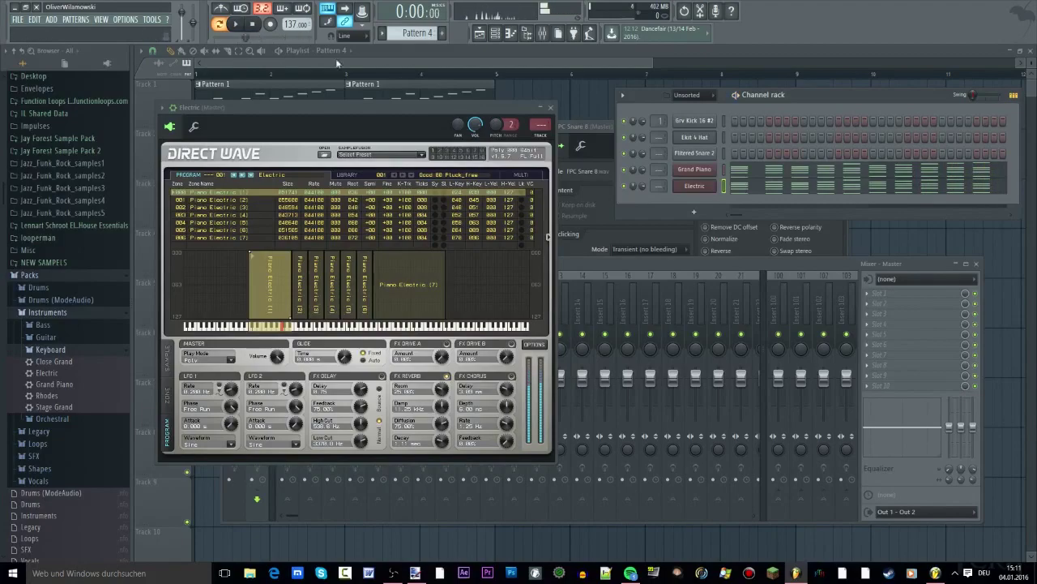
Step: Cut the notes from both the Grand Piano and Electric channels in Pattern 4
{"action": "right_click", "coordinate": [697, 172]}
{"action": "right_click", "coordinate": [691, 186]}
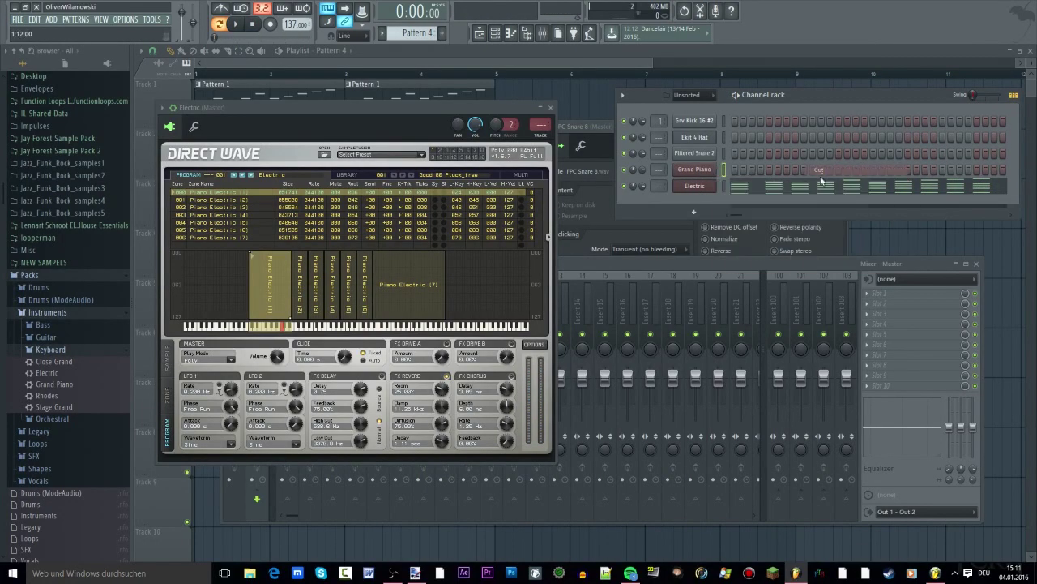
{"action": "right_click", "coordinate": [689, 189]}
{"action": "left_click", "coordinate": [857, 188]}
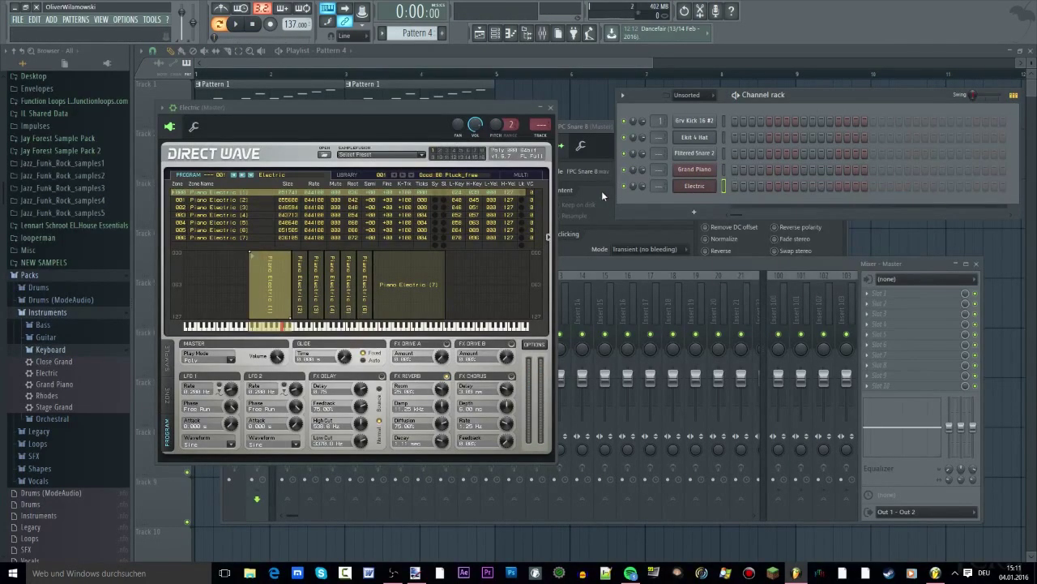
Step: Clone the Electric channel in the channel rack
{"action": "right_click", "coordinate": [697, 191]}
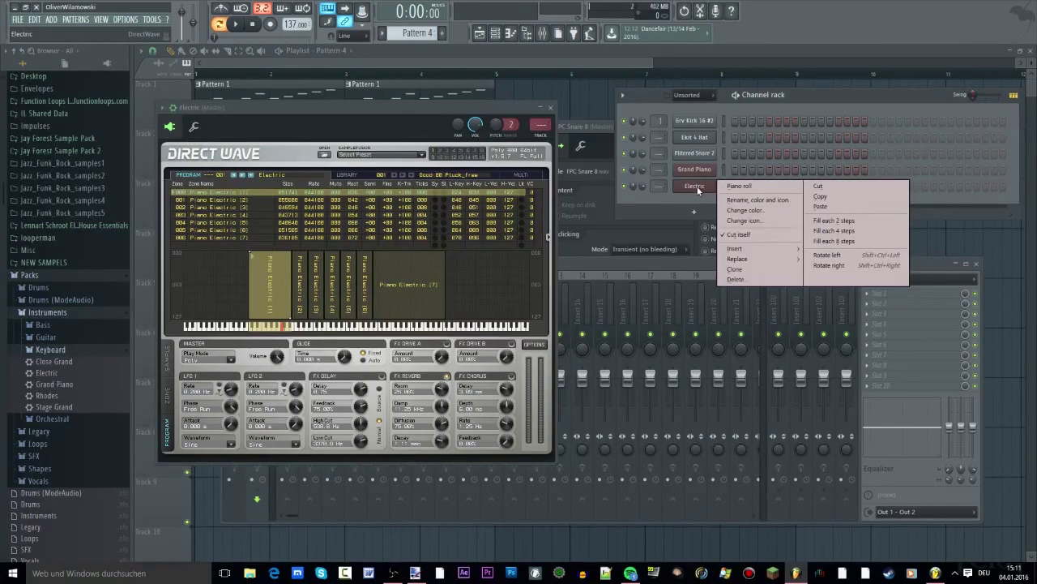
{"action": "left_click", "coordinate": [735, 270]}
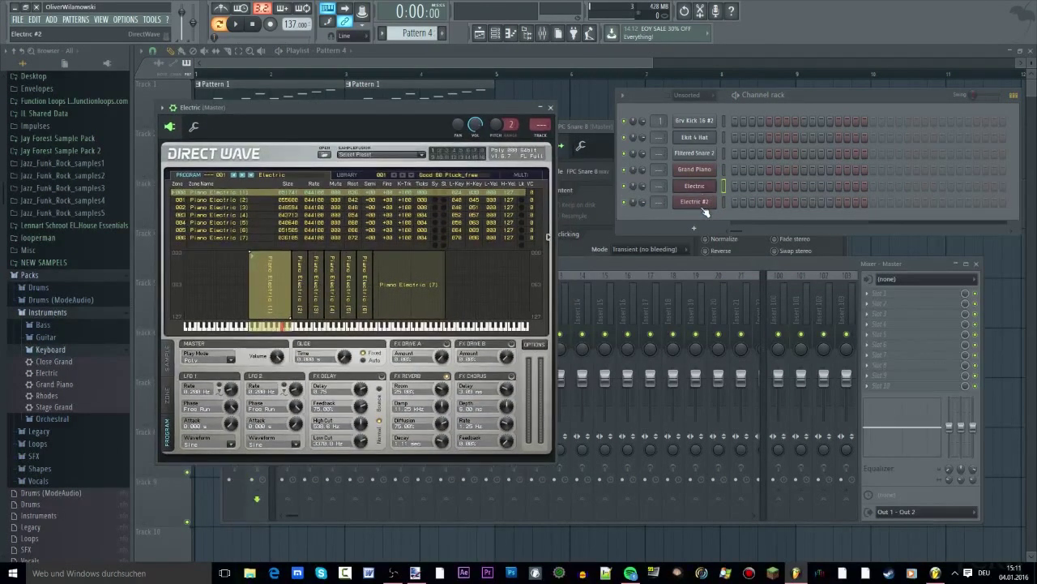
Step: Try to replace the instrument of the cloned Electric #2 channel with Sakura
{"action": "right_click", "coordinate": [694, 203]}
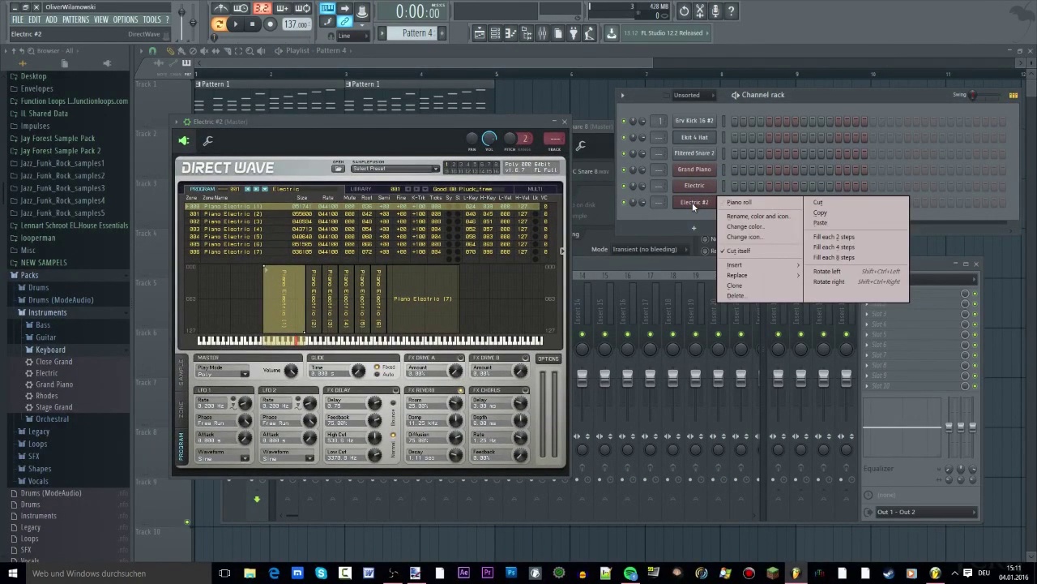
{"action": "mouse_move", "coordinate": [729, 266]}
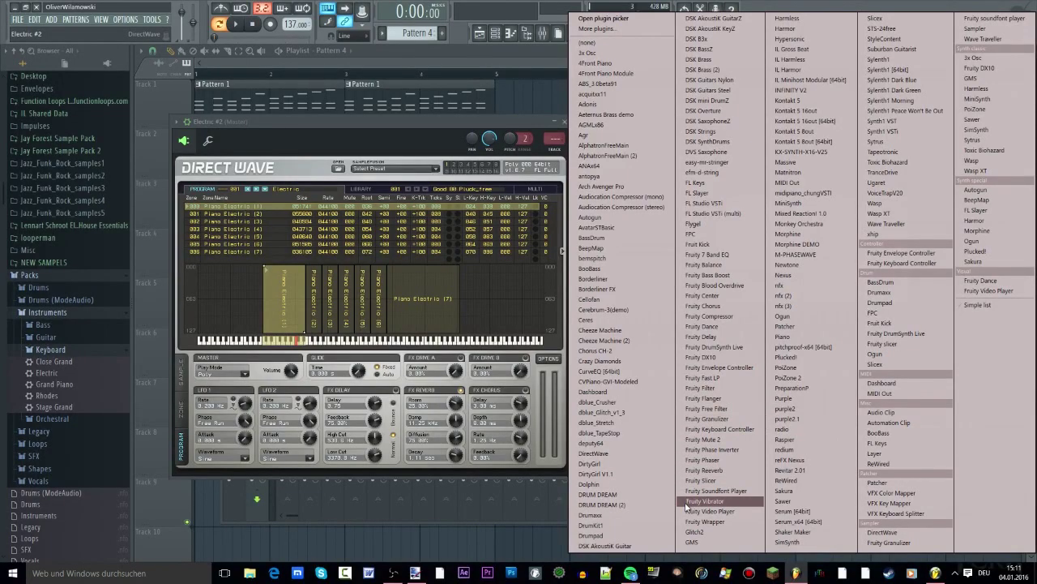
{"action": "left_click", "coordinate": [784, 490]}
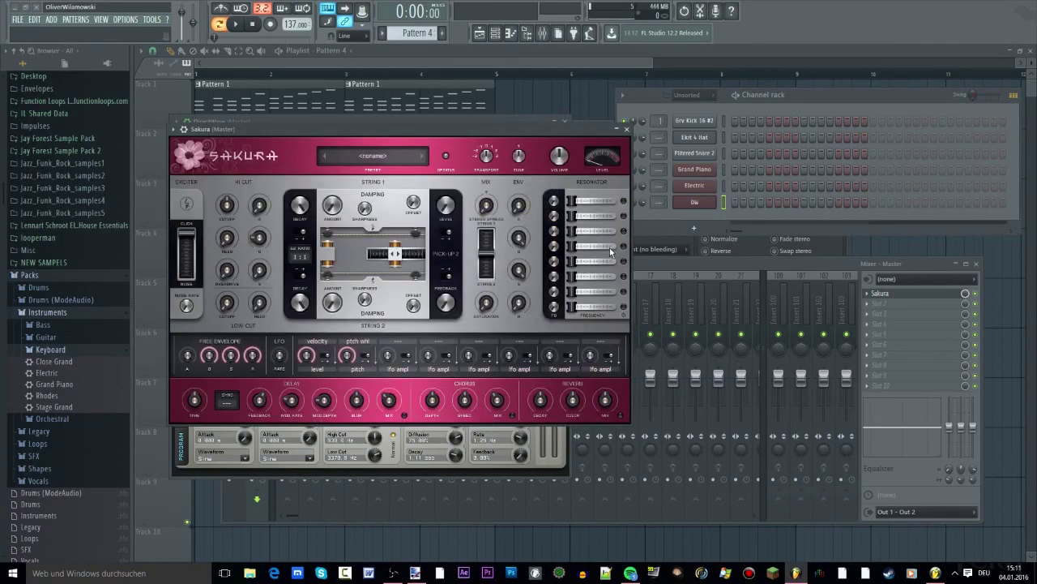
{"action": "left_click_drag", "start_coordinate": [336, 133], "coordinate": [239, 128]}
{"action": "left_click", "coordinate": [691, 203]}
{"action": "left_click", "coordinate": [691, 202]}
{"action": "left_click", "coordinate": [691, 203]}
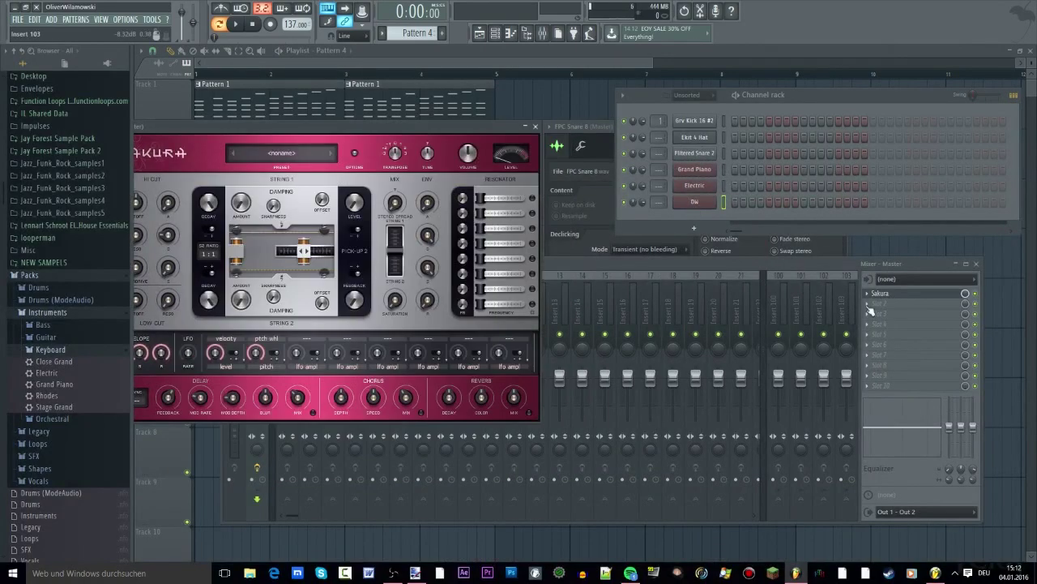
Step: Remove Sakura from the first effect slot of the Master mixer track
{"action": "left_click", "coordinate": [870, 294]}
{"action": "mouse_move", "coordinate": [882, 304]}
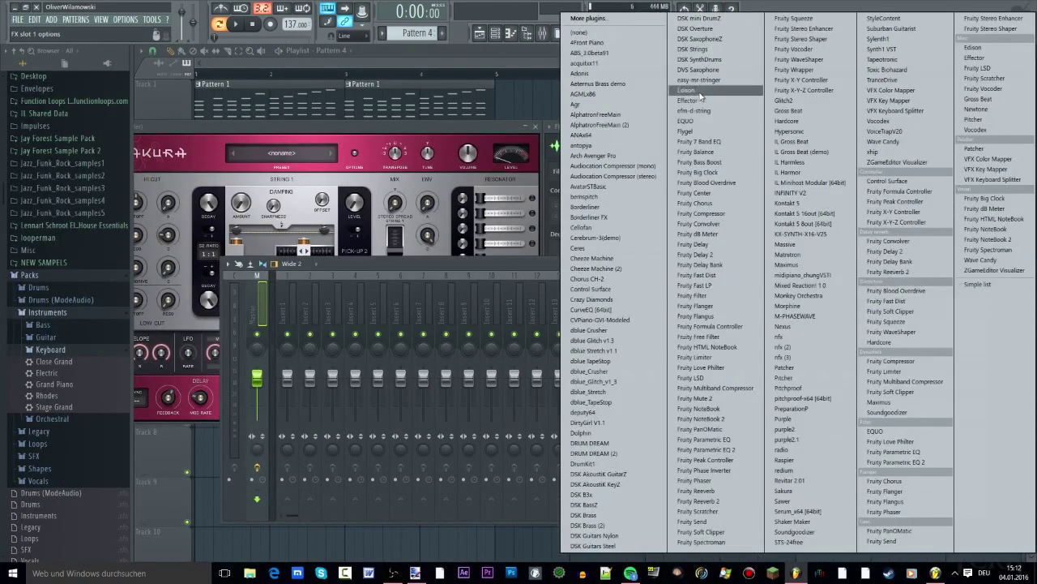
{"action": "left_click", "coordinate": [605, 38]}
{"action": "left_click", "coordinate": [704, 202]}
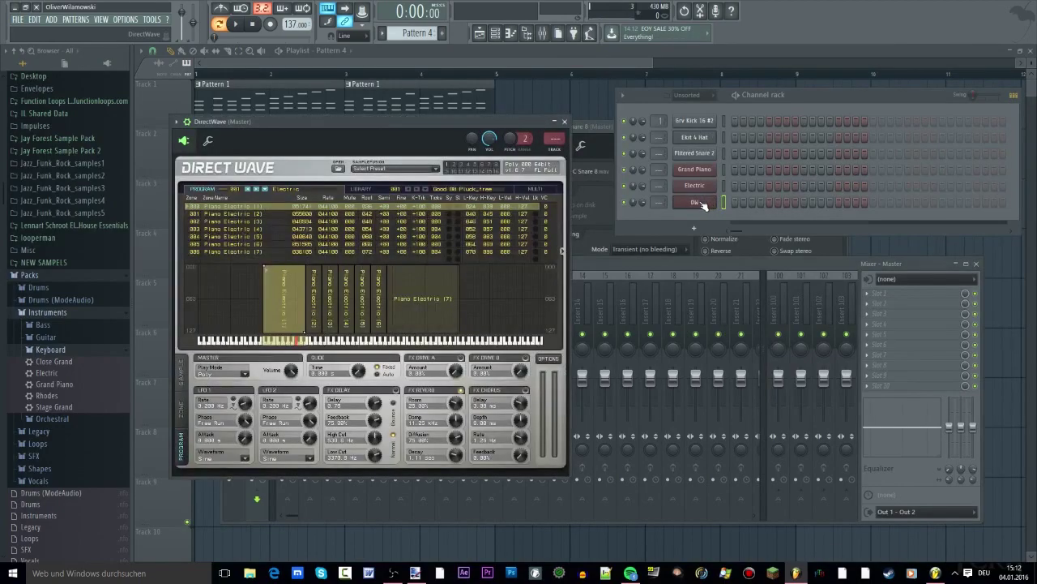
Step: Replace the cloned channel's instrument with SimSynth and try out its sound
{"action": "right_click", "coordinate": [702, 203]}
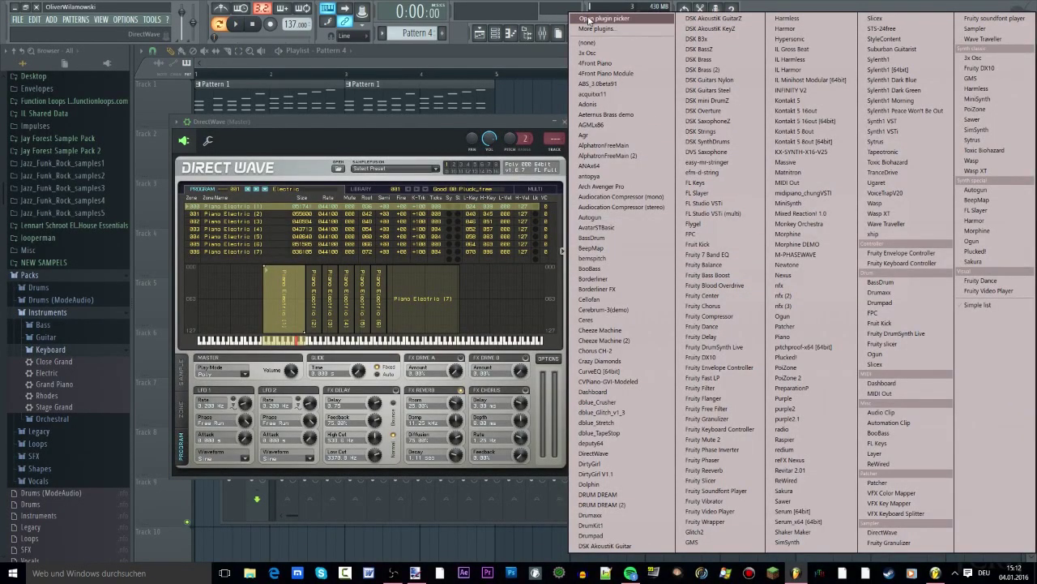
{"action": "left_click", "coordinate": [513, 114]}
{"action": "right_click", "coordinate": [695, 202]}
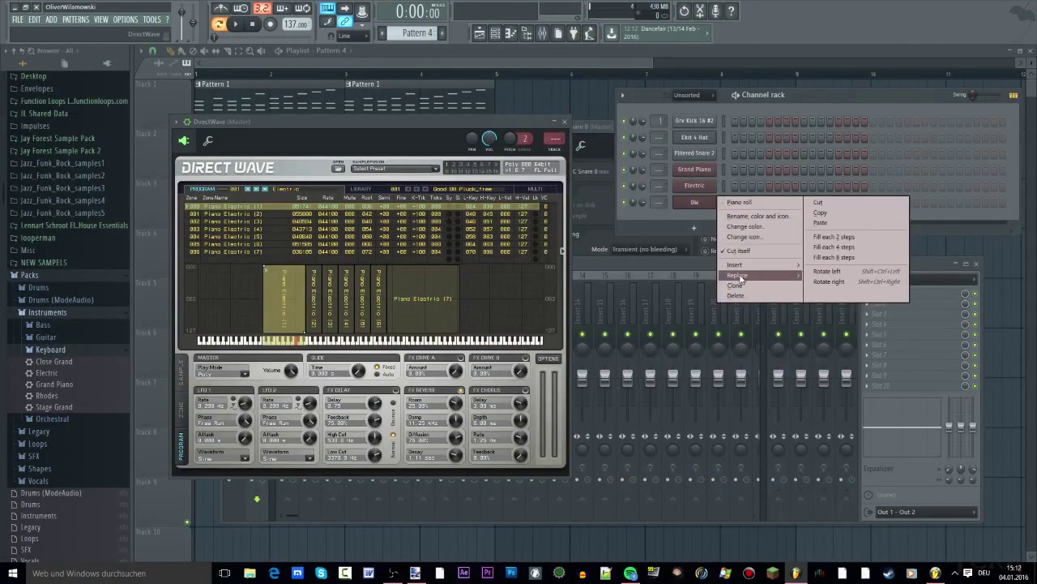
{"action": "mouse_move", "coordinate": [743, 278]}
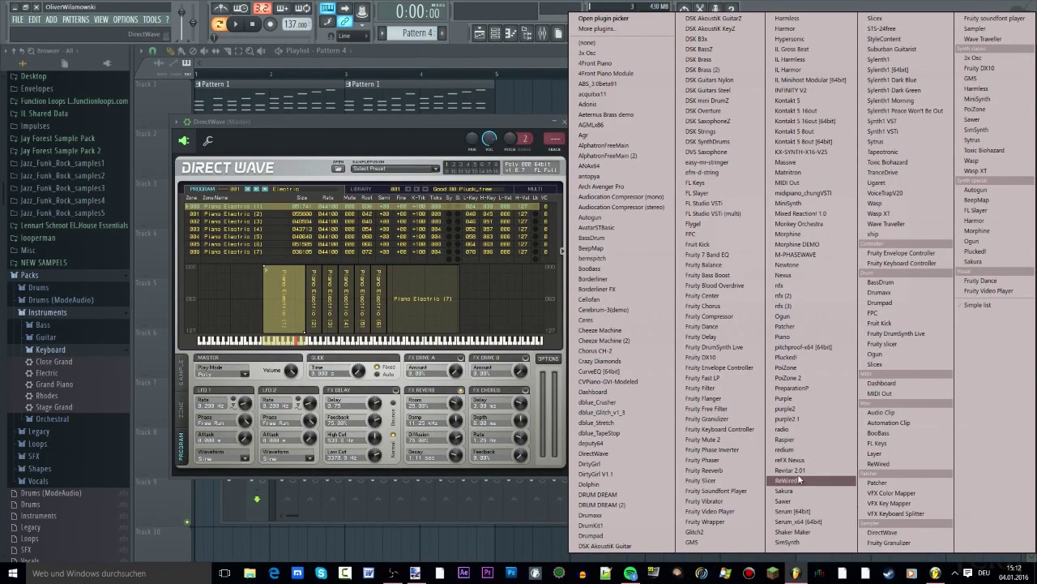
{"action": "left_click", "coordinate": [802, 541]}
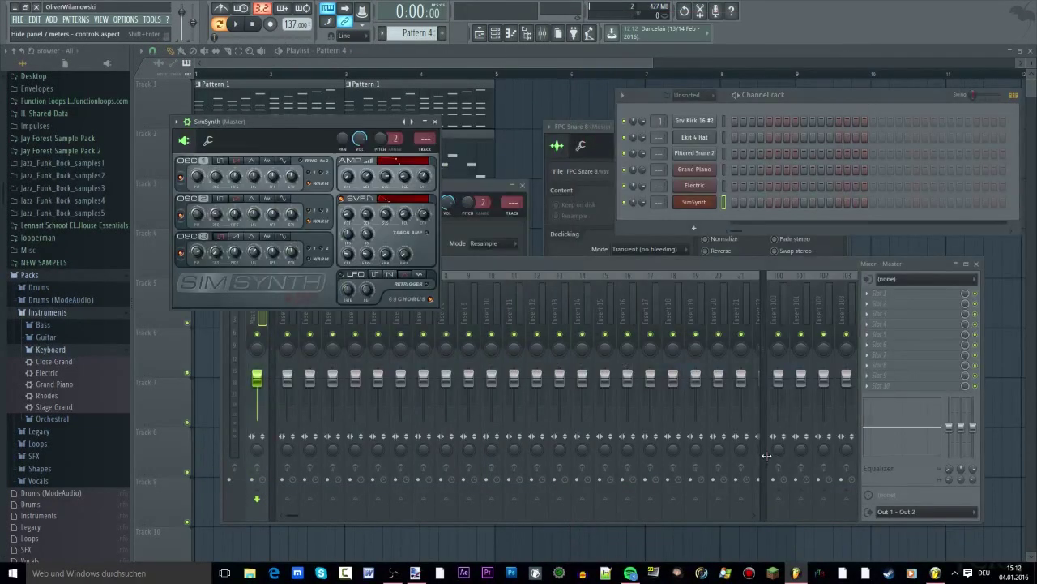
{"action": "left_click", "coordinate": [687, 206]}
{"action": "left_click", "coordinate": [687, 206]}
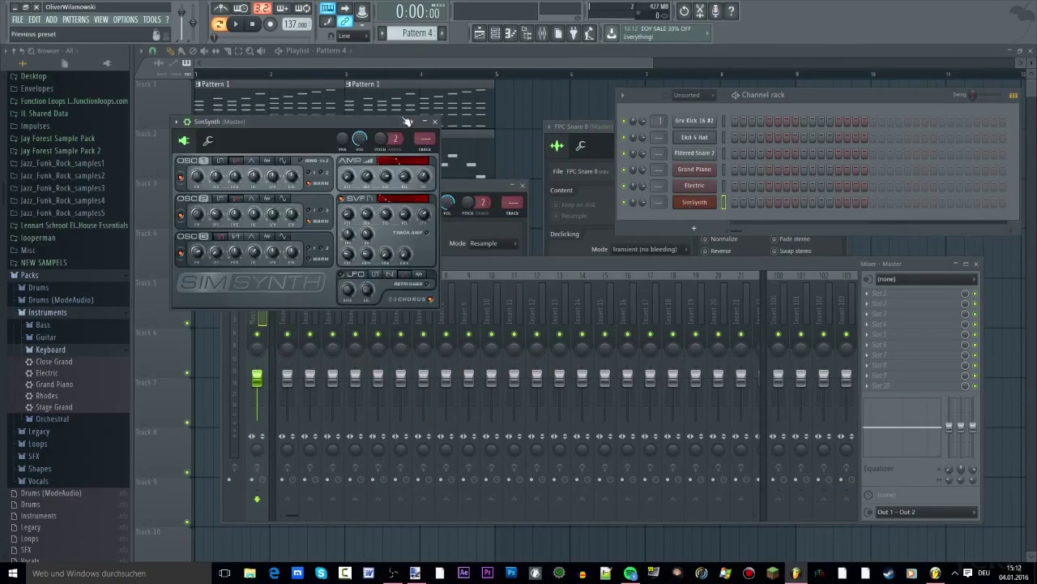
{"action": "left_click_drag", "start_coordinate": [332, 119], "coordinate": [400, 131]}
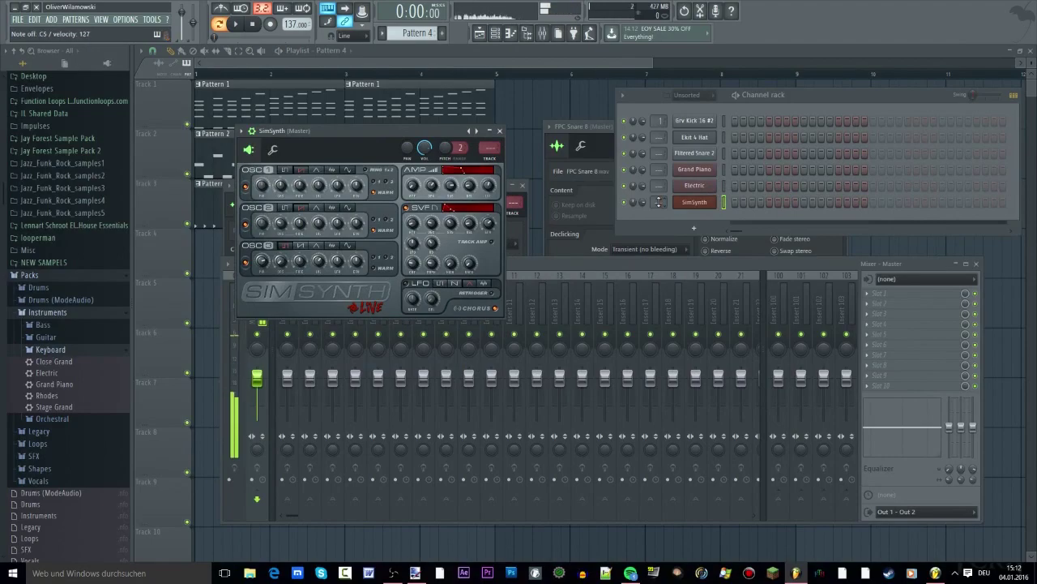
Step: Replace the SimSynth channel with Fruity DrumSynth Live from the plugin picker's Drum category and audition its drum sounds
{"action": "right_click", "coordinate": [718, 197]}
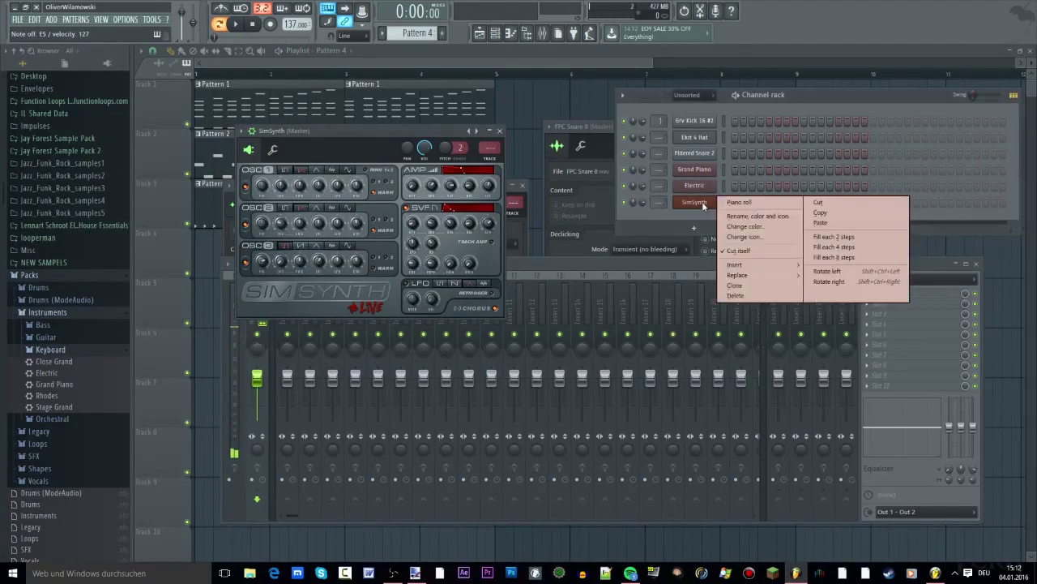
{"action": "left_click", "coordinate": [758, 276]}
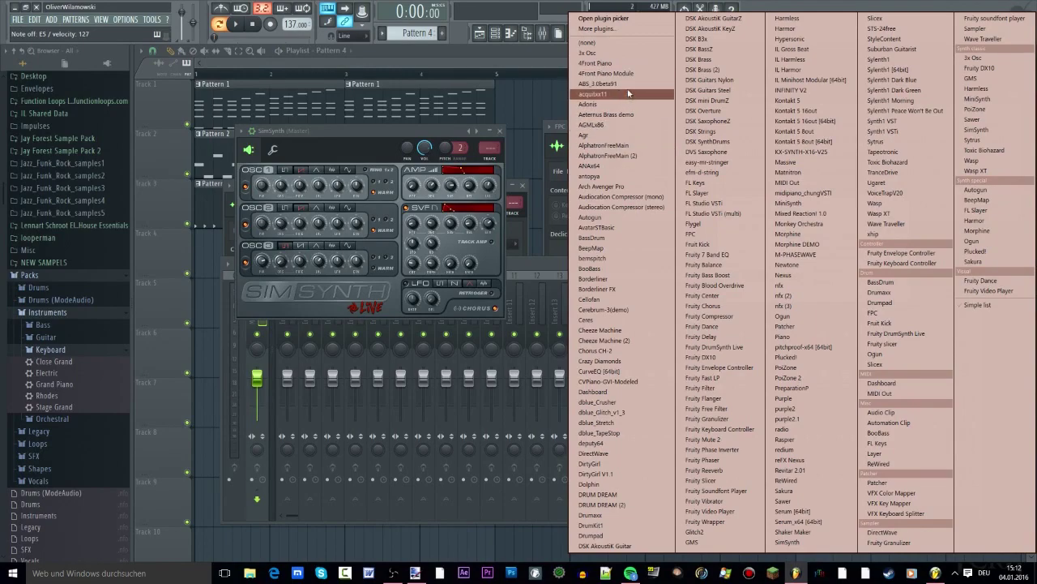
{"action": "left_click", "coordinate": [602, 20]}
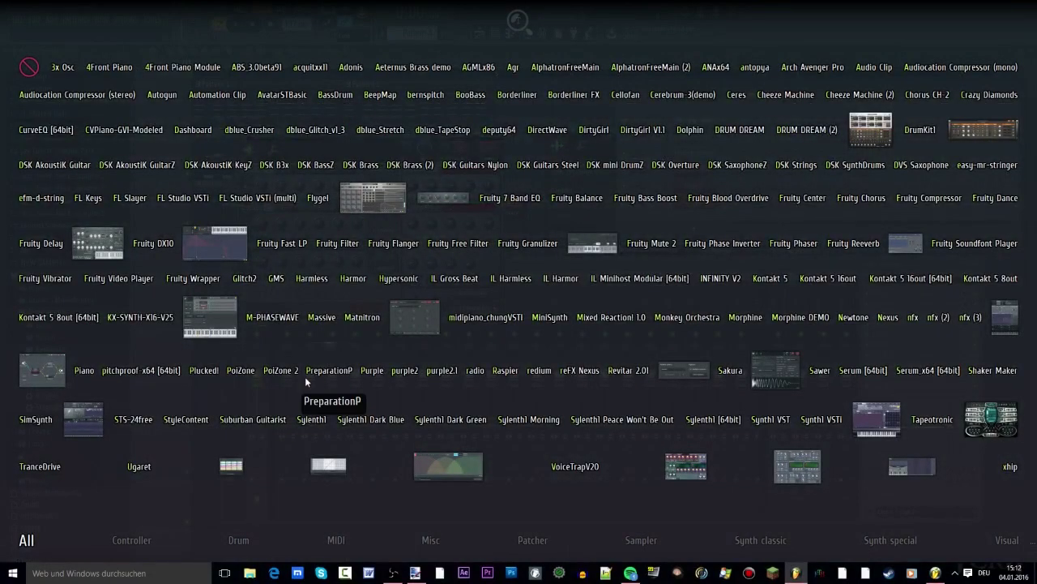
{"action": "mouse_move", "coordinate": [248, 547]}
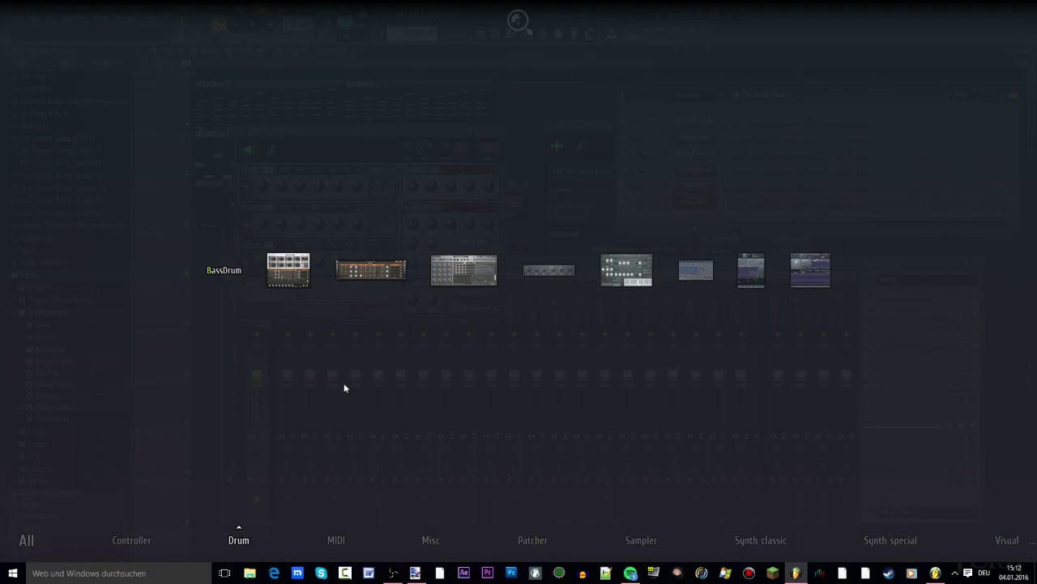
{"action": "left_click", "coordinate": [629, 285]}
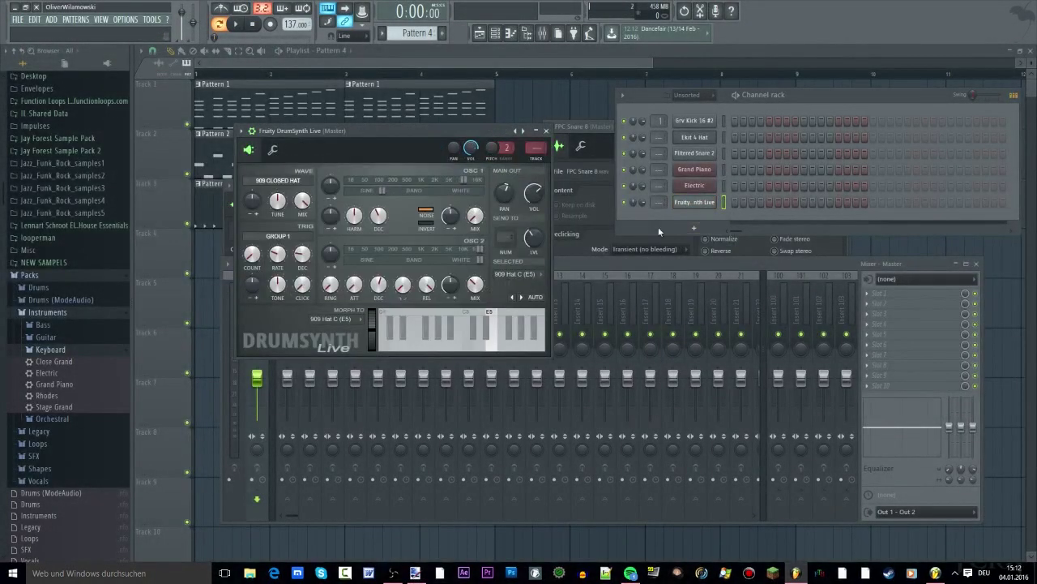
{"action": "left_click_drag", "start_coordinate": [405, 340], "coordinate": [384, 340]}
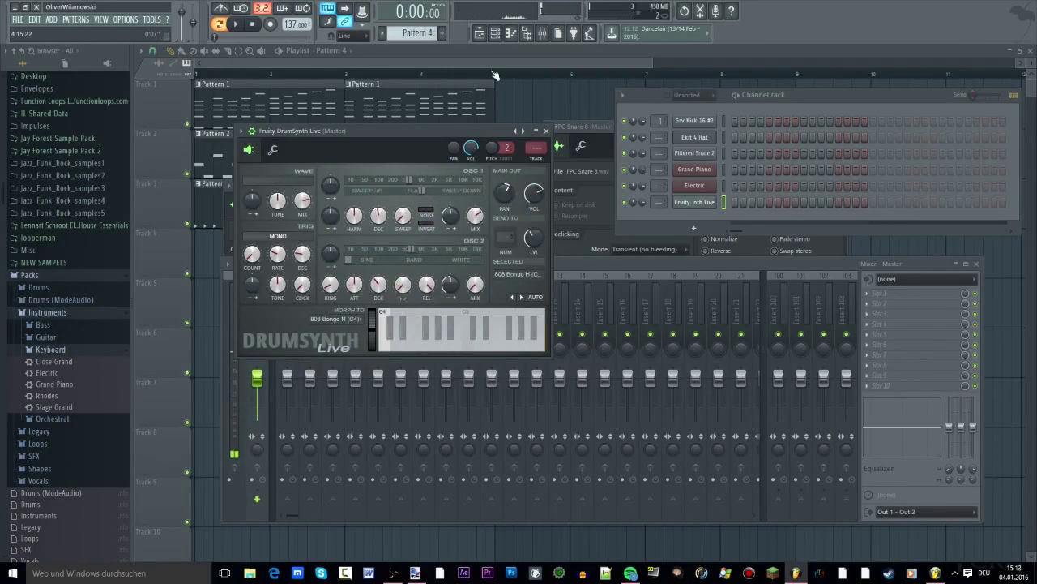
Step: Draw four 909 Kick notes in the Fruity DrumSynth Live piano roll of Pattern 4, one on each beat of bar 1
{"action": "left_click", "coordinate": [512, 33]}
{"action": "scroll", "coordinate": [356, 195], "scroll_direction": "down", "scroll_amount": 5}
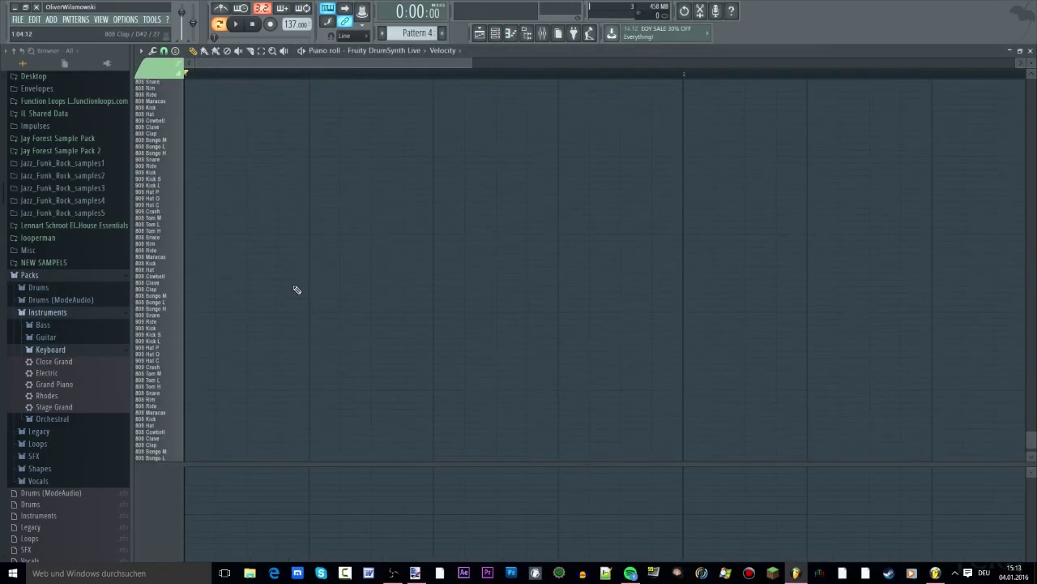
{"action": "left_click_drag", "start_coordinate": [231, 369], "coordinate": [230, 323]}
{"action": "left_click", "coordinate": [330, 329]}
{"action": "left_click_drag", "start_coordinate": [329, 328], "coordinate": [307, 319]}
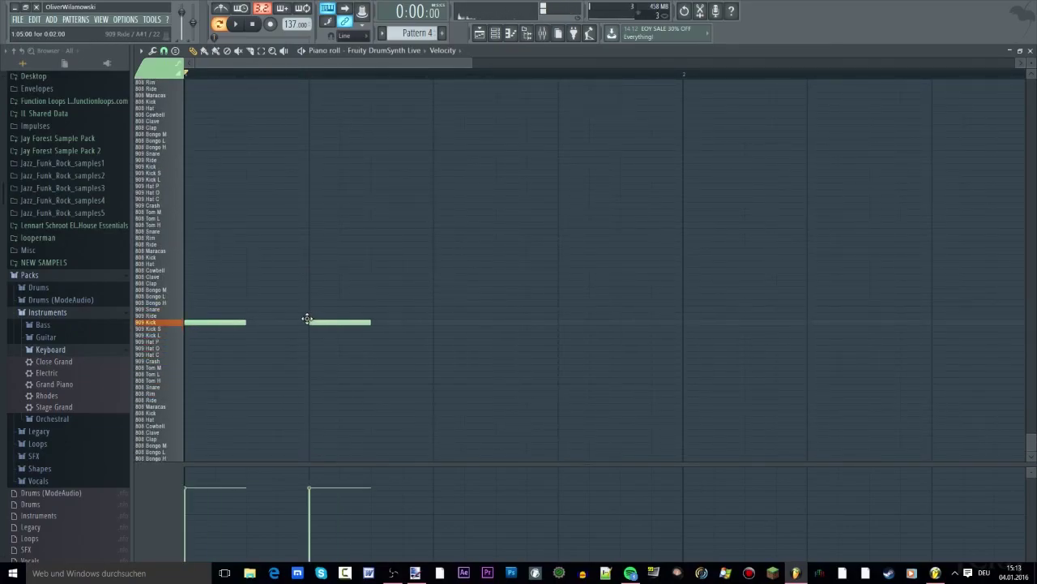
{"action": "left_click", "coordinate": [440, 324]}
{"action": "left_click", "coordinate": [567, 323]}
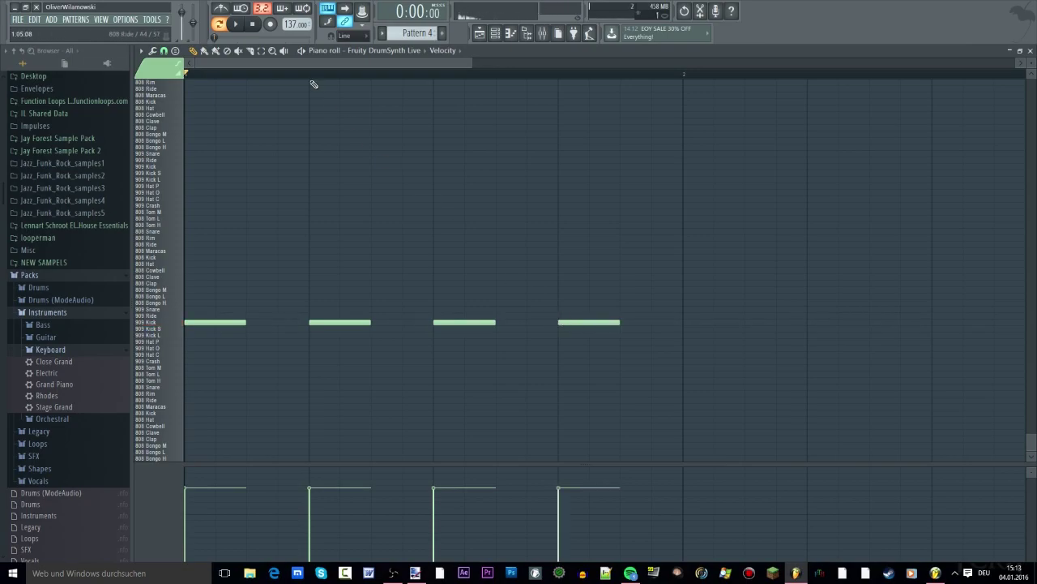
Step: Play the pattern and add an 808 Bongo M note on beat 2 and an 808 Bongo L note on beat 4
{"action": "left_click", "coordinate": [237, 24]}
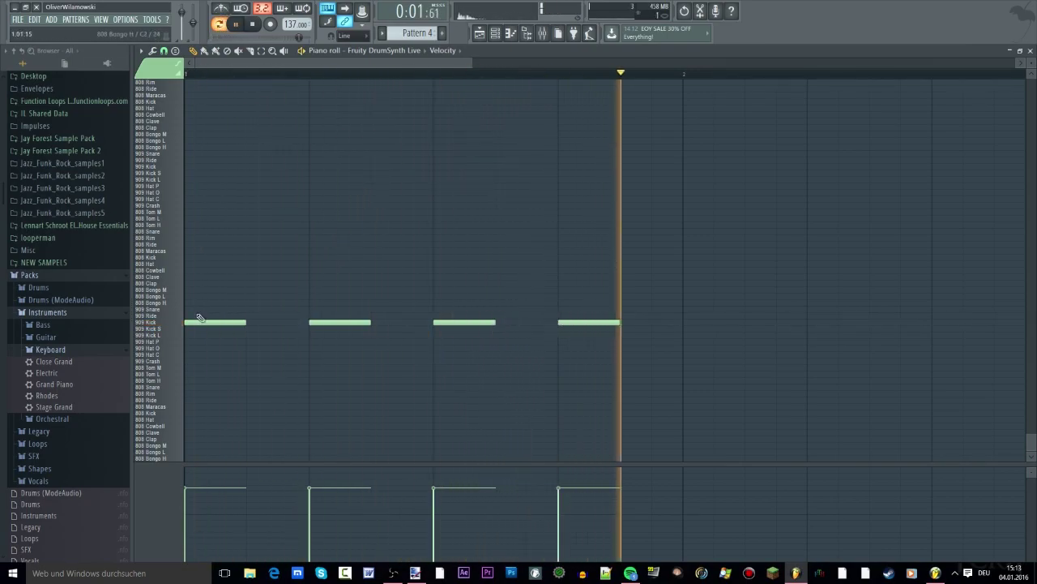
{"action": "left_click_drag", "start_coordinate": [222, 299], "coordinate": [320, 295]}
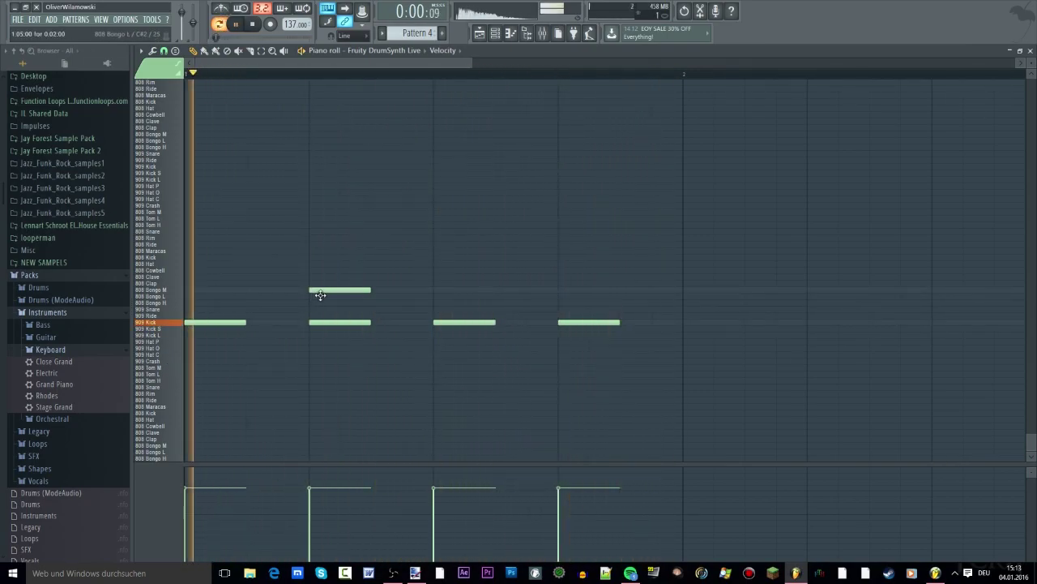
{"action": "left_click", "coordinate": [562, 296]}
Step: Add four 808 Cowbell notes on the offbeats between the kicks
{"action": "left_click_drag", "start_coordinate": [312, 250], "coordinate": [252, 278]}
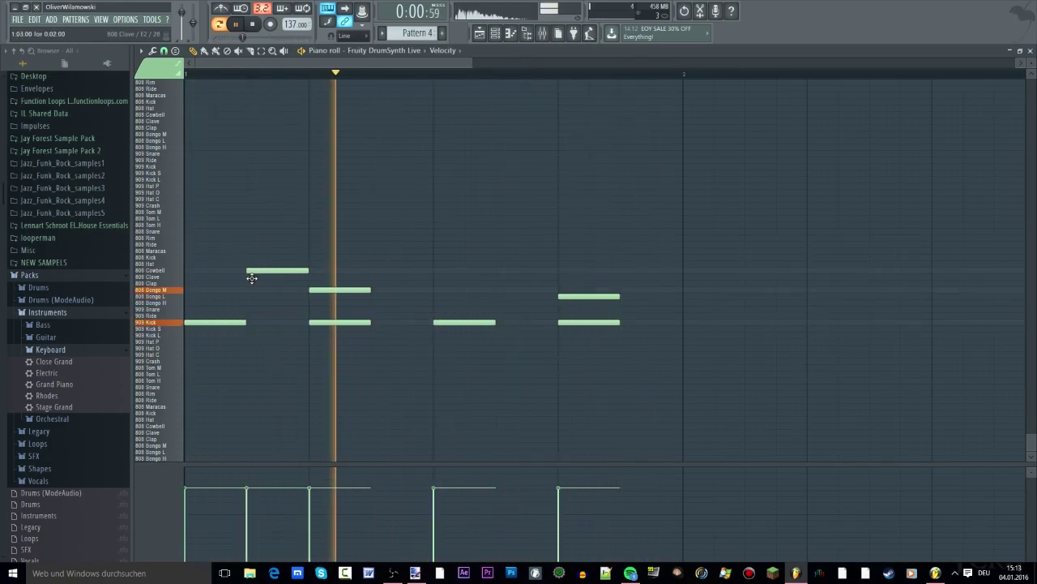
{"action": "left_click", "coordinate": [408, 271]}
{"action": "left_click", "coordinate": [507, 271]}
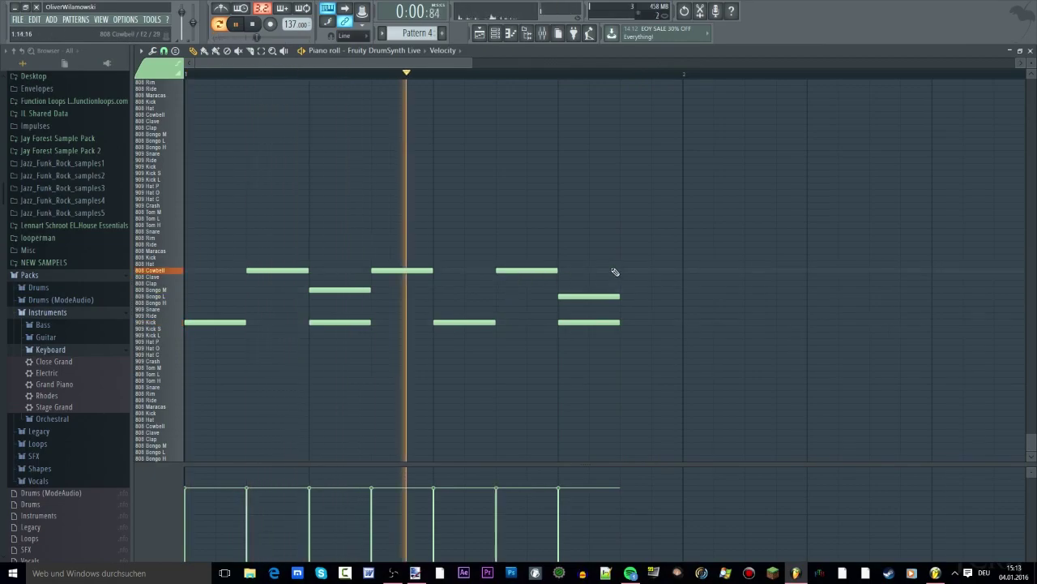
{"action": "left_click", "coordinate": [624, 271]}
Step: Return to the playlist, mute Track 1 and Track 2, and briefly play the arrangement
{"action": "key", "text": "F5"}
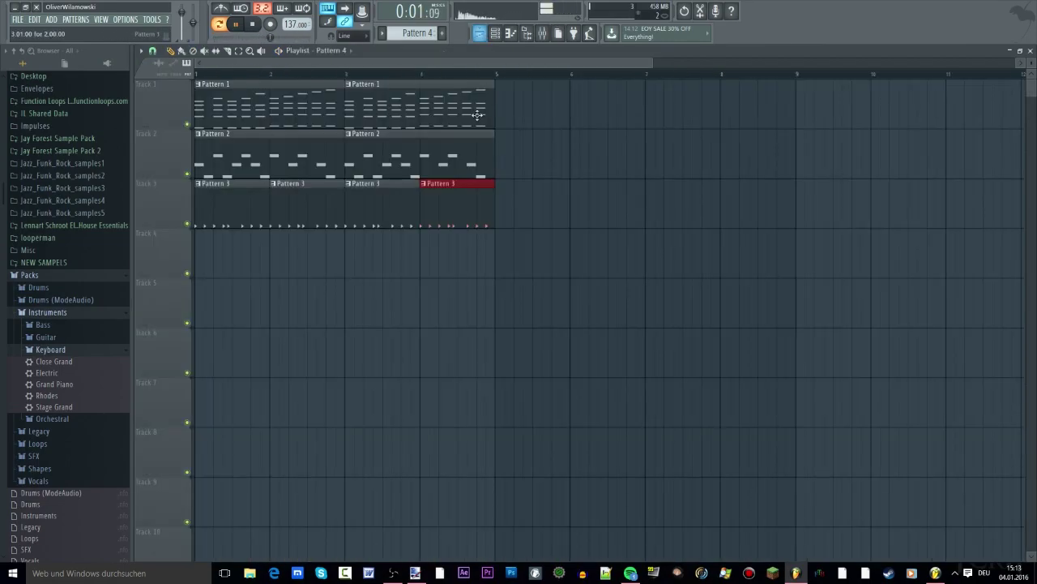
{"action": "left_click", "coordinate": [254, 27]}
{"action": "left_click", "coordinate": [188, 125]}
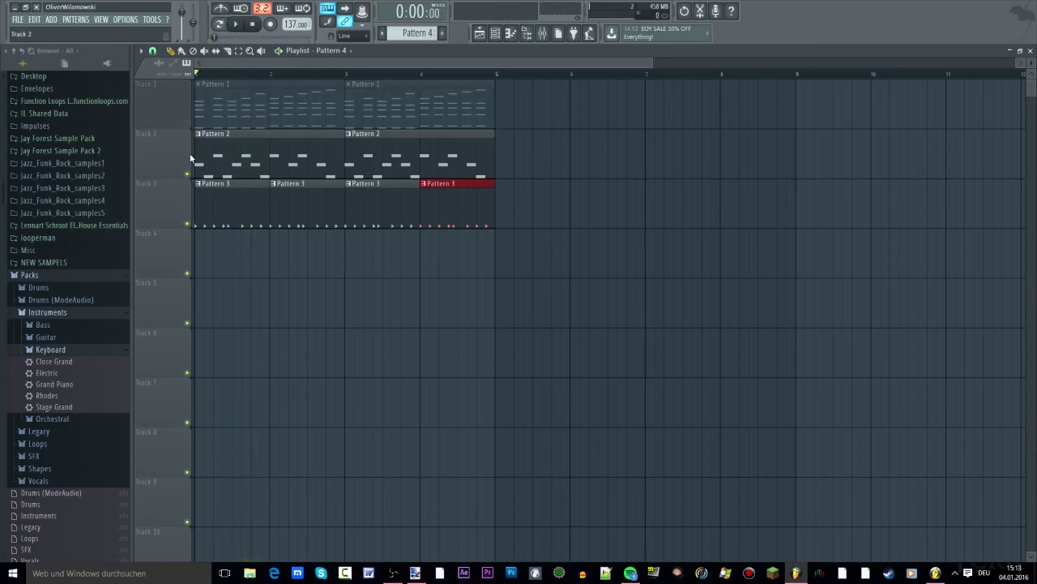
{"action": "left_click", "coordinate": [187, 174]}
{"action": "left_click", "coordinate": [236, 25]}
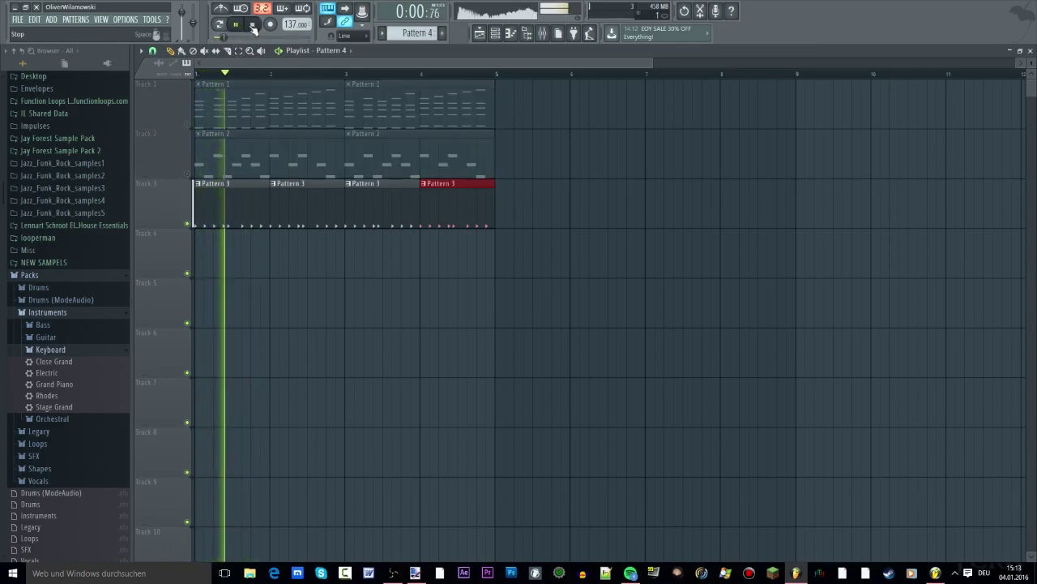
{"action": "left_click", "coordinate": [253, 26]}
Step: Place four Pattern 4 clips in a row on Track 4, filling bars 1 to 4
{"action": "left_click_drag", "start_coordinate": [585, 252], "coordinate": [218, 248]}
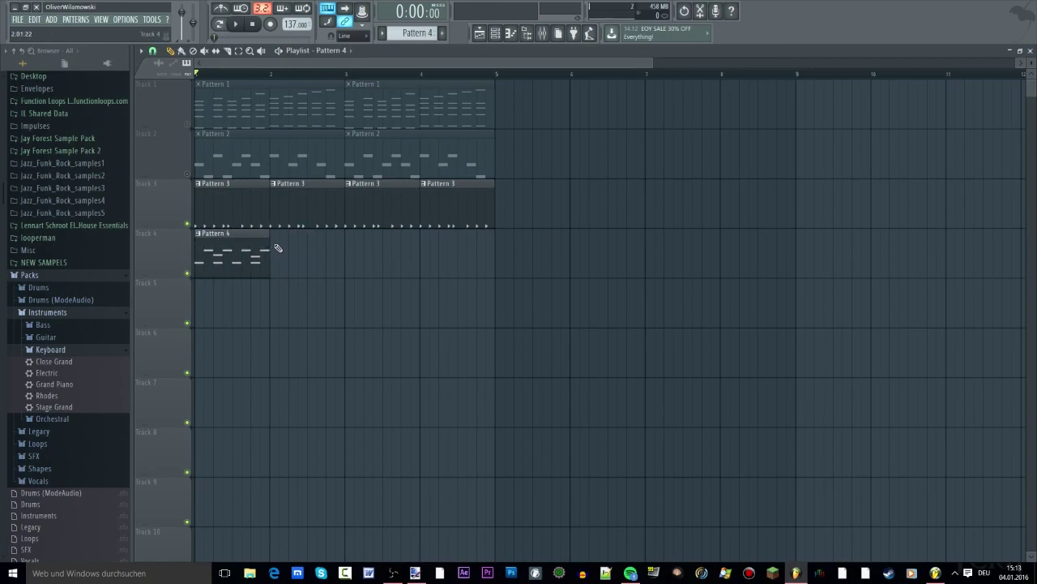
{"action": "left_click", "coordinate": [278, 248]}
{"action": "left_click", "coordinate": [354, 250]}
{"action": "left_click", "coordinate": [422, 238]}
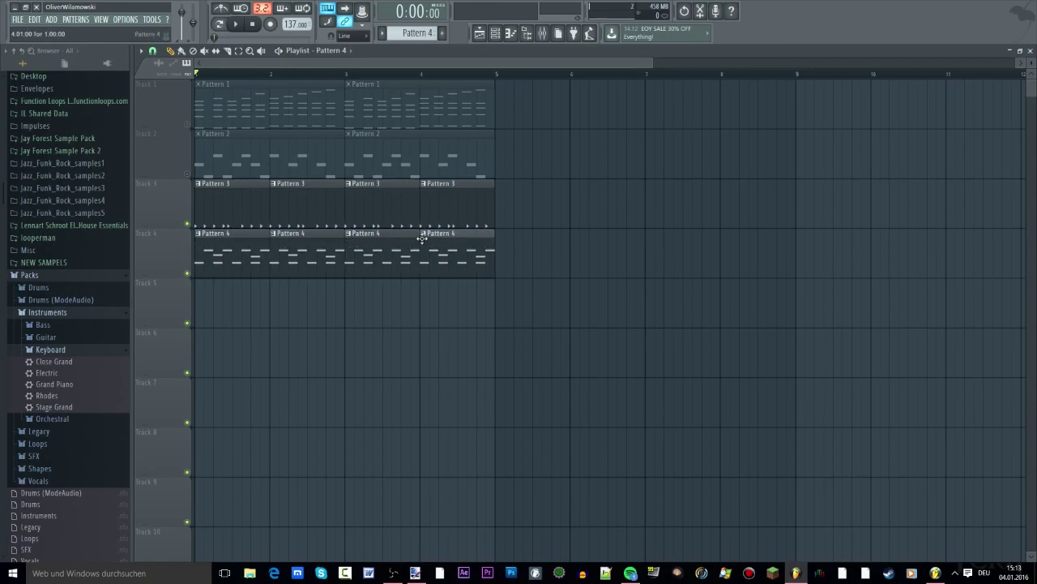
Step: Play the song, unmute Track 1 and Track 2 one after the other during playback, and stop it
{"action": "left_click", "coordinate": [239, 25]}
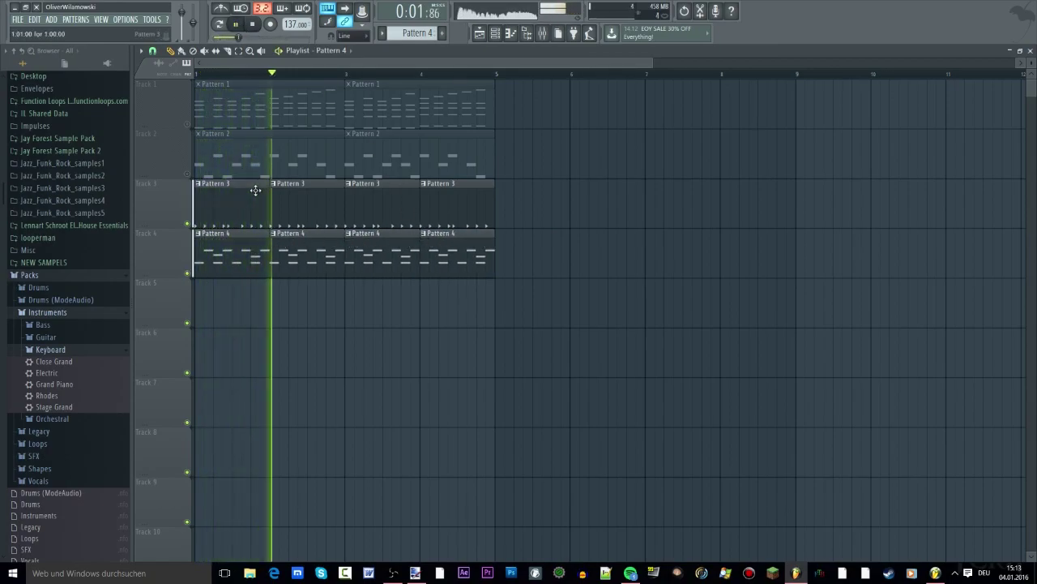
{"action": "left_click", "coordinate": [186, 124]}
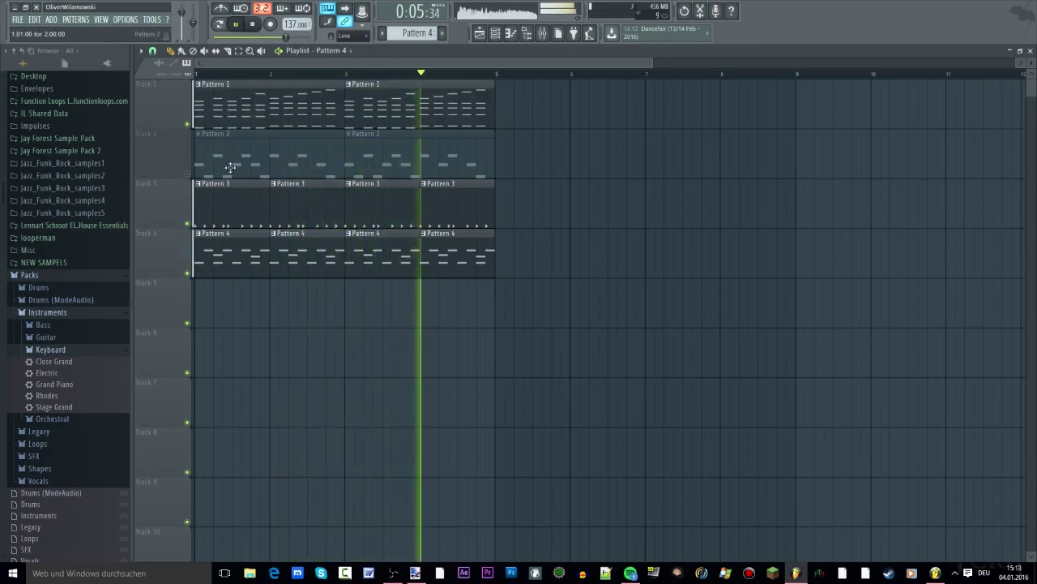
{"action": "left_click", "coordinate": [187, 174]}
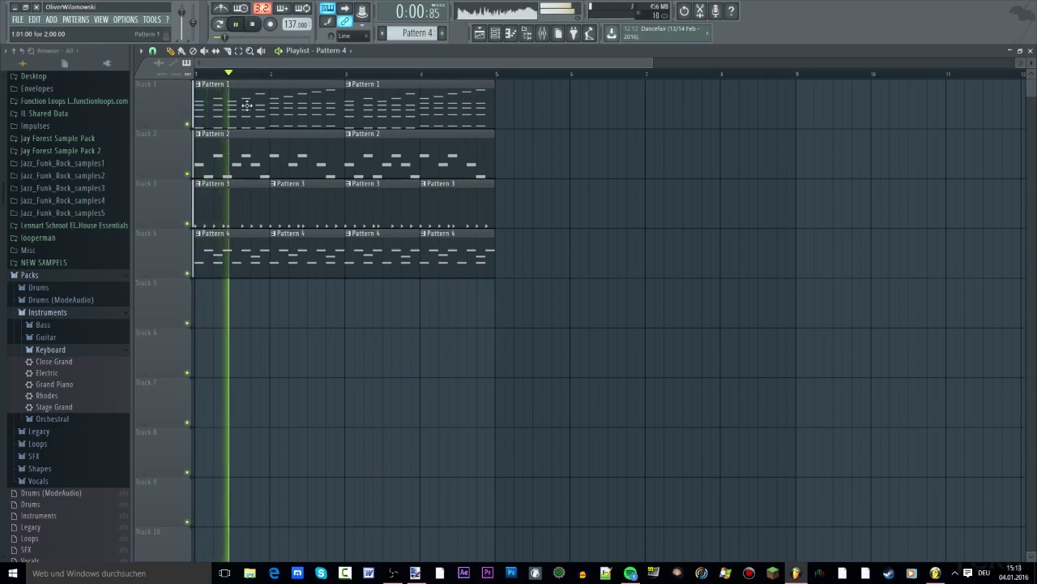
{"action": "key", "text": "space"}
Step: Replace the instrument of the Fruity DrumSynth Live channel with Sytrus and play a test note on it
{"action": "left_click", "coordinate": [495, 32]}
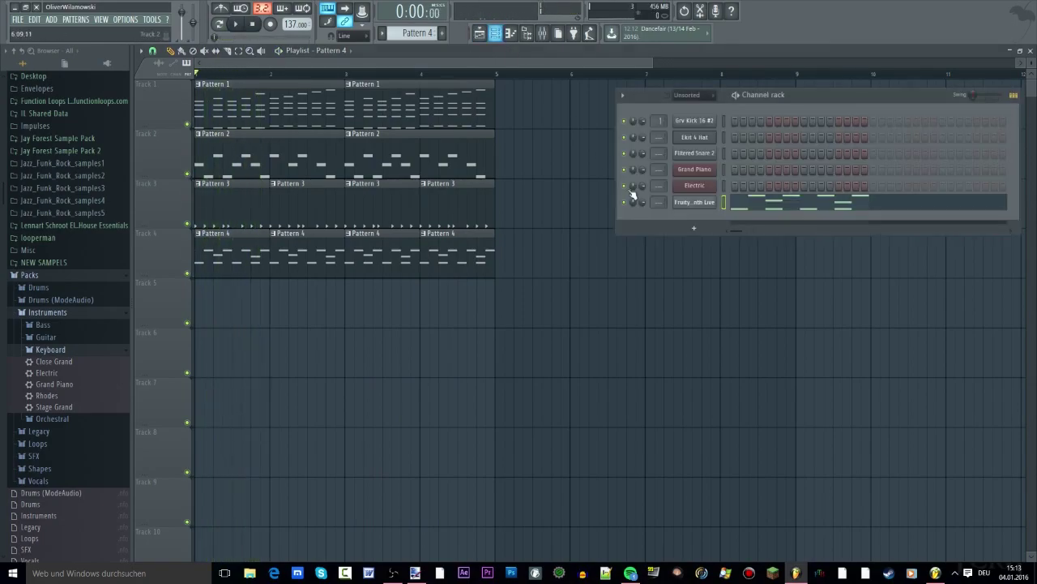
{"action": "right_click", "coordinate": [693, 203]}
{"action": "mouse_move", "coordinate": [754, 276]}
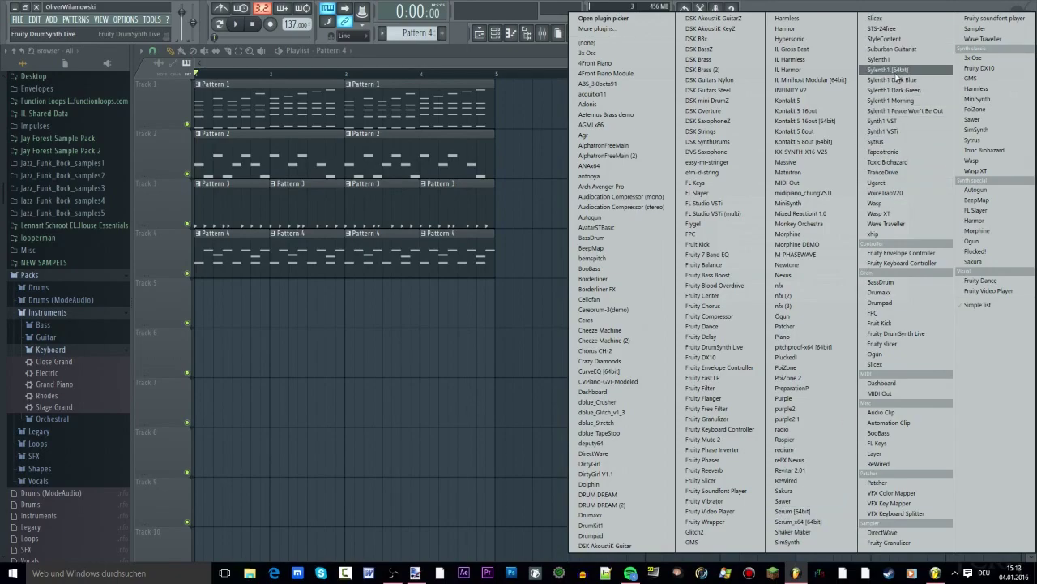
{"action": "left_click", "coordinate": [876, 142]}
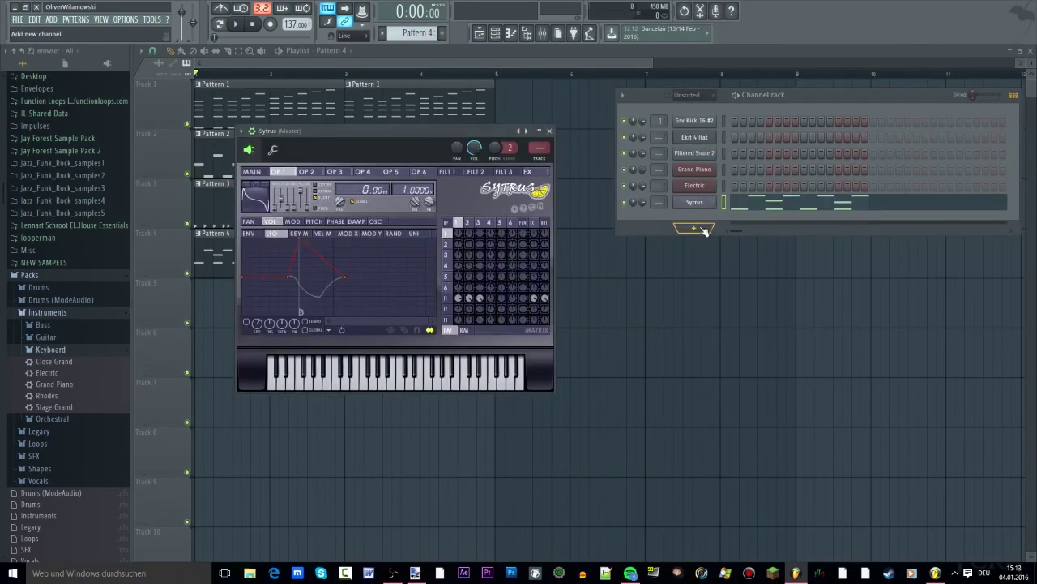
{"action": "left_click_drag", "start_coordinate": [331, 133], "coordinate": [528, 136]}
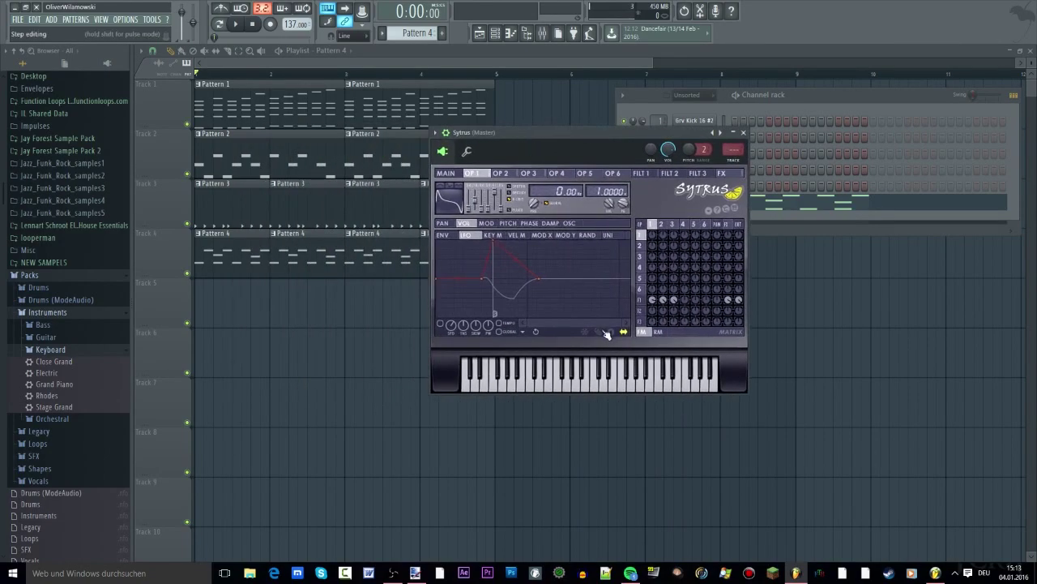
{"action": "left_click", "coordinate": [661, 388]}
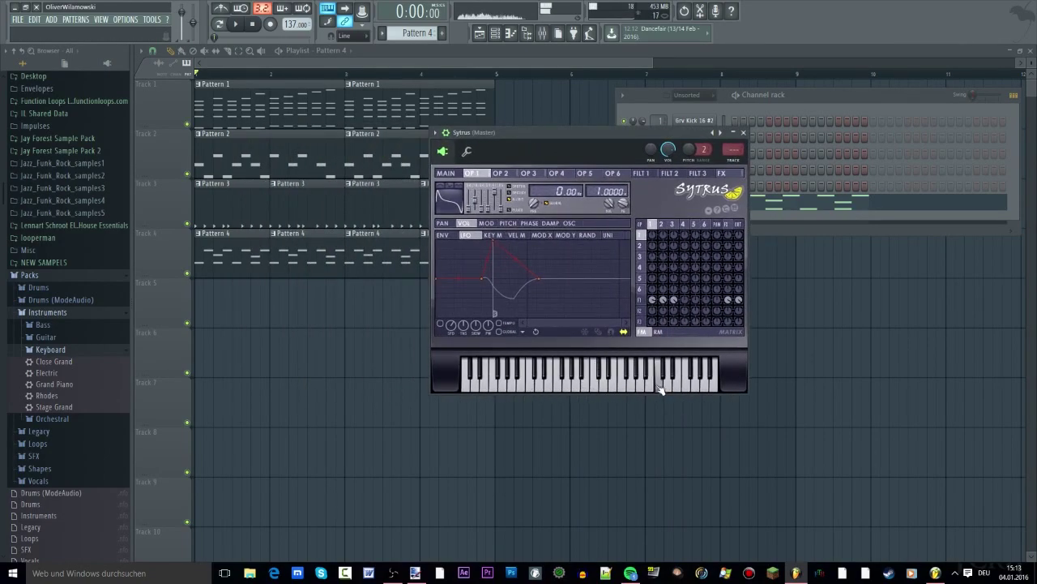
Step: Load the Synth 6 preset in Sytrus and advance through the following presets until Piano is loaded
{"action": "left_click", "coordinate": [722, 133]}
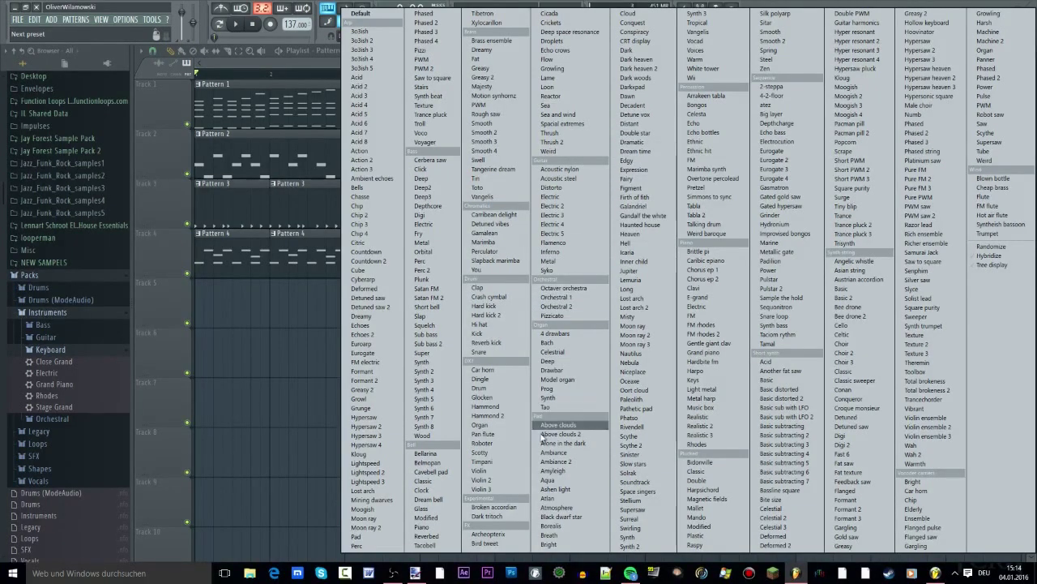
{"action": "left_click", "coordinate": [444, 411]}
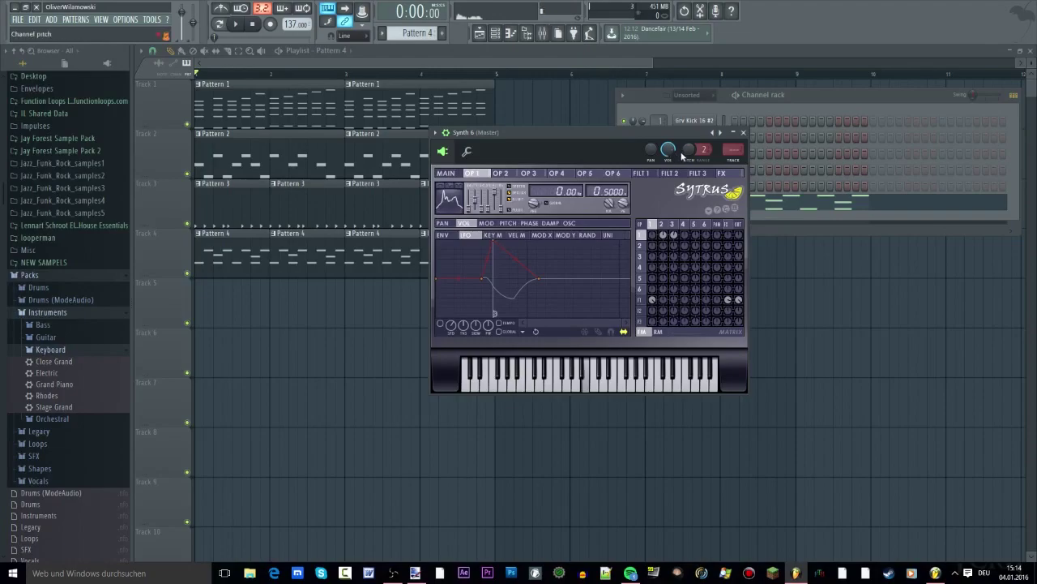
{"action": "left_click", "coordinate": [725, 134]}
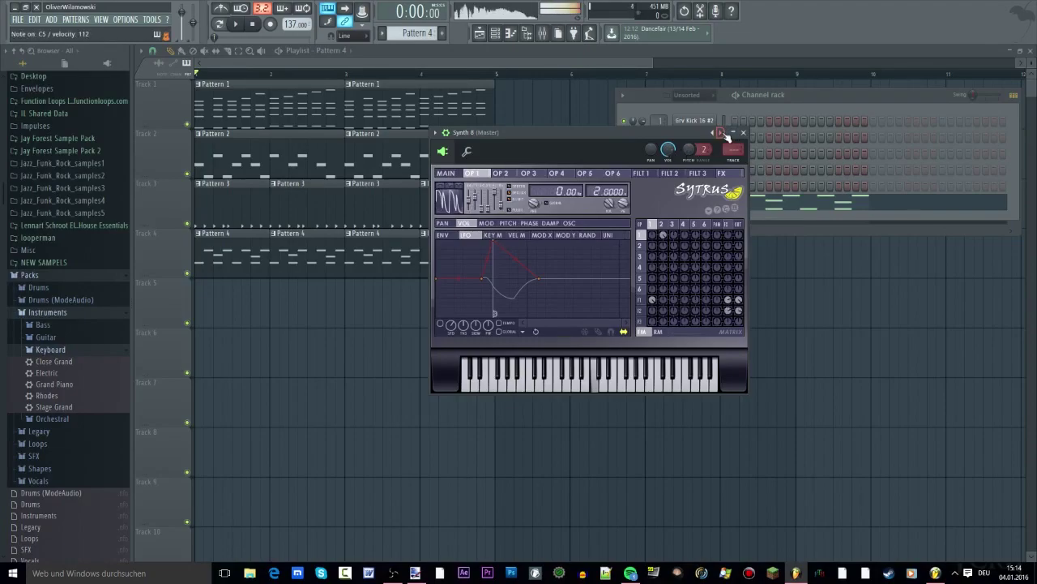
{"action": "left_click", "coordinate": [725, 134]}
{"action": "left_click", "coordinate": [725, 134]}
{"action": "left_click", "coordinate": [726, 134]}
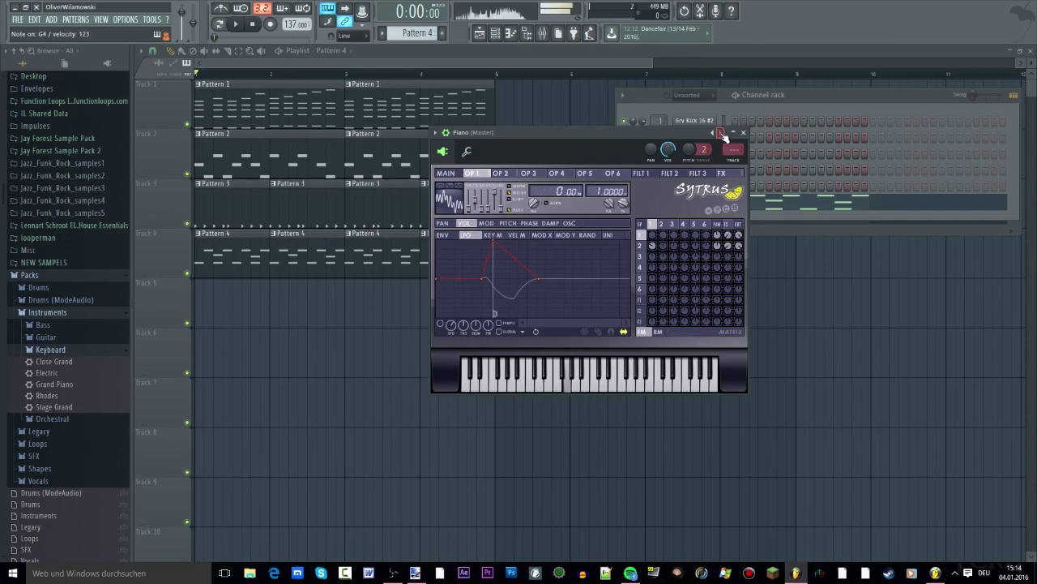
{"action": "left_click_drag", "start_coordinate": [686, 135], "coordinate": [506, 120]}
{"action": "mouse_move", "coordinate": [444, 138]}
{"action": "left_mouse_down"}
{"action": "mouse_move", "coordinate": [532, 143]}
{"action": "mouse_move", "coordinate": [428, 128]}
{"action": "left_mouse_up"}
Step: Replace the Piano channel's instrument with Fruity DrumSynth Live from the plugin picker's Drum category
{"action": "right_click", "coordinate": [718, 199]}
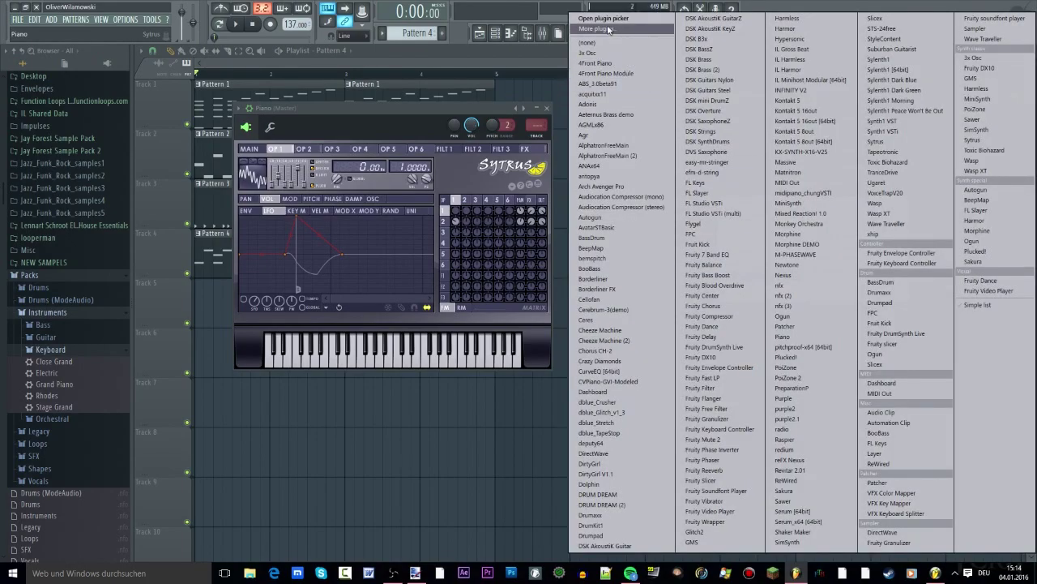
{"action": "left_click", "coordinate": [751, 277]}
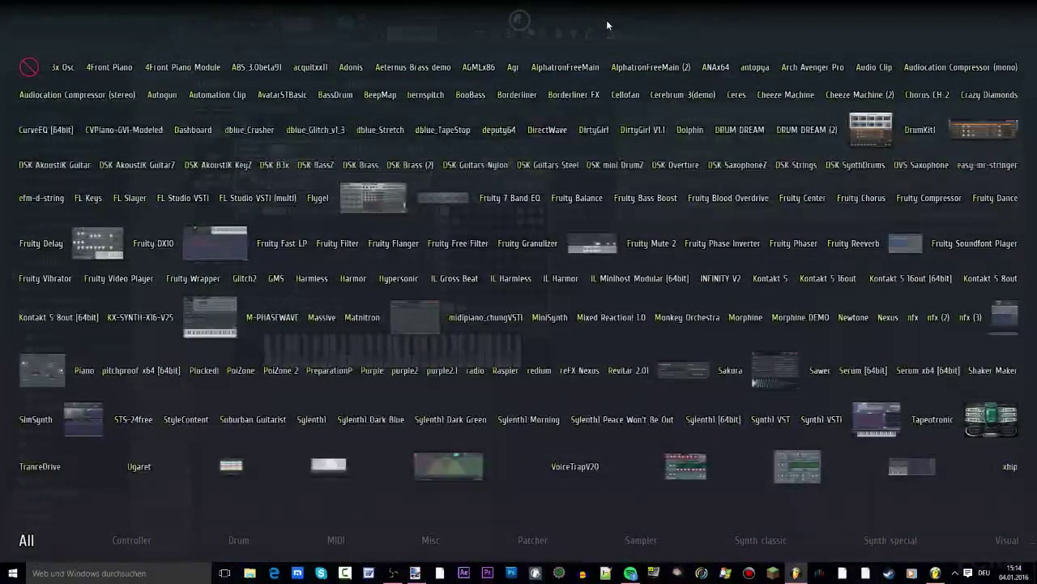
{"action": "left_click", "coordinate": [232, 546]}
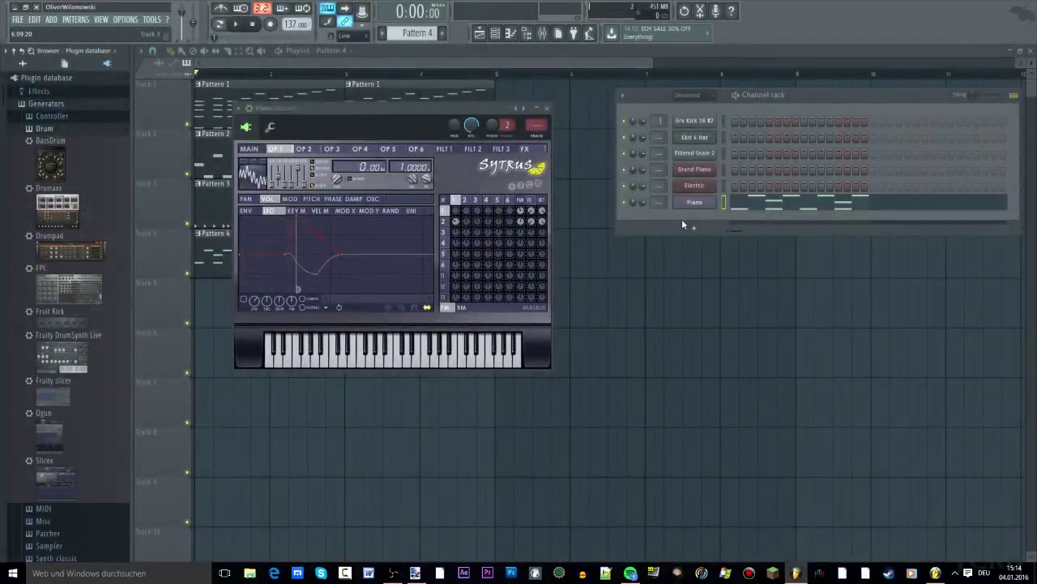
{"action": "right_click", "coordinate": [719, 198]}
{"action": "mouse_move", "coordinate": [752, 274]}
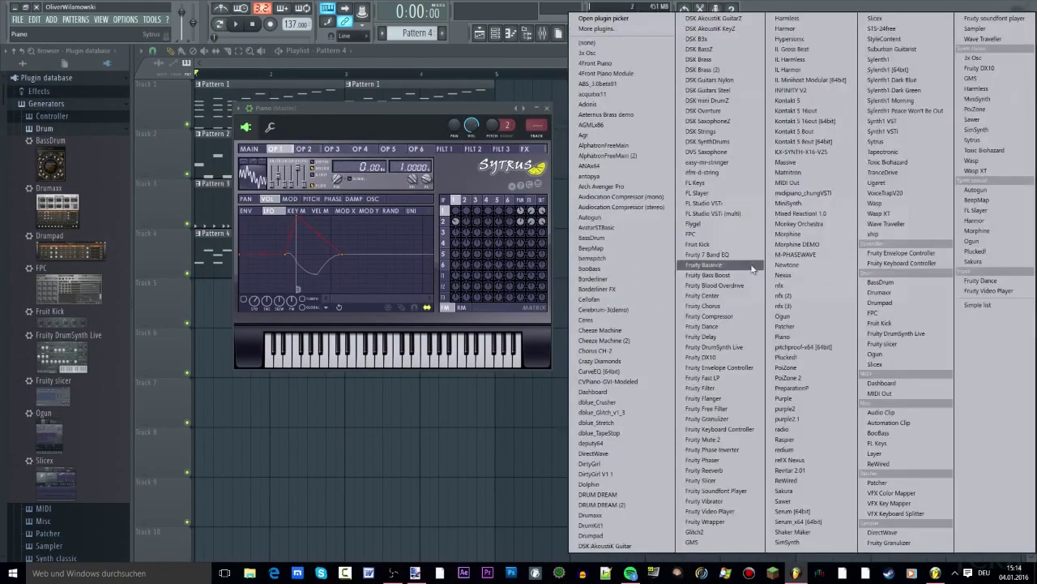
{"action": "left_click", "coordinate": [623, 20]}
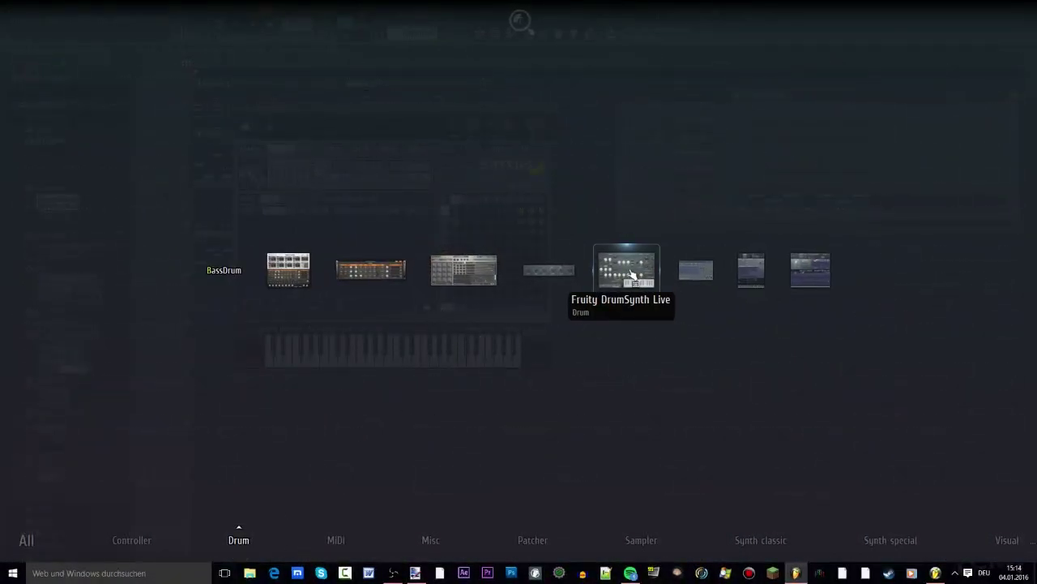
{"action": "left_click", "coordinate": [631, 274]}
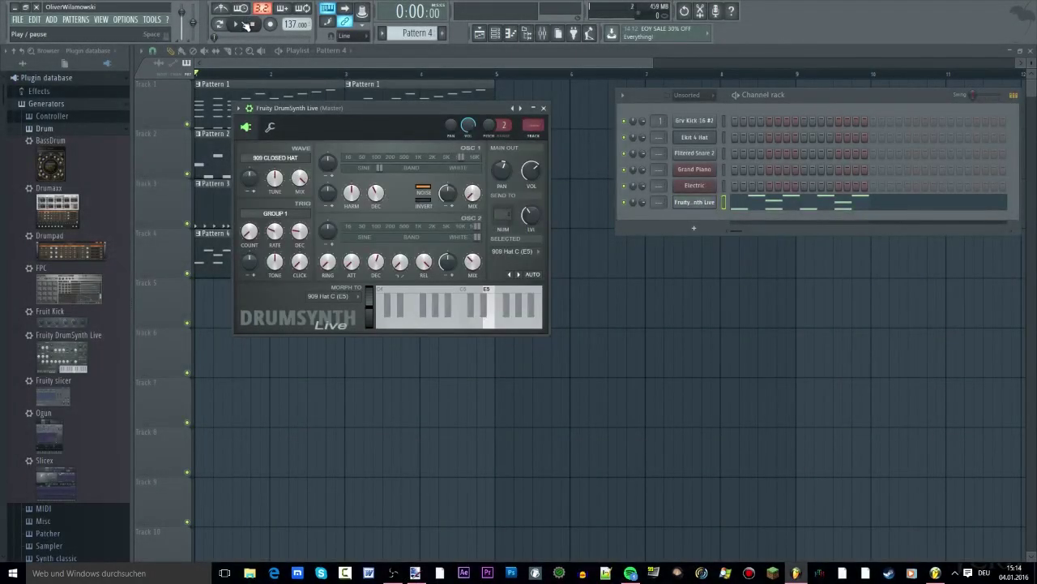
Step: Play Pattern 4 briefly, stop it, and place the Fruity DrumSynth Live window below the channel rack
{"action": "left_click", "coordinate": [236, 24]}
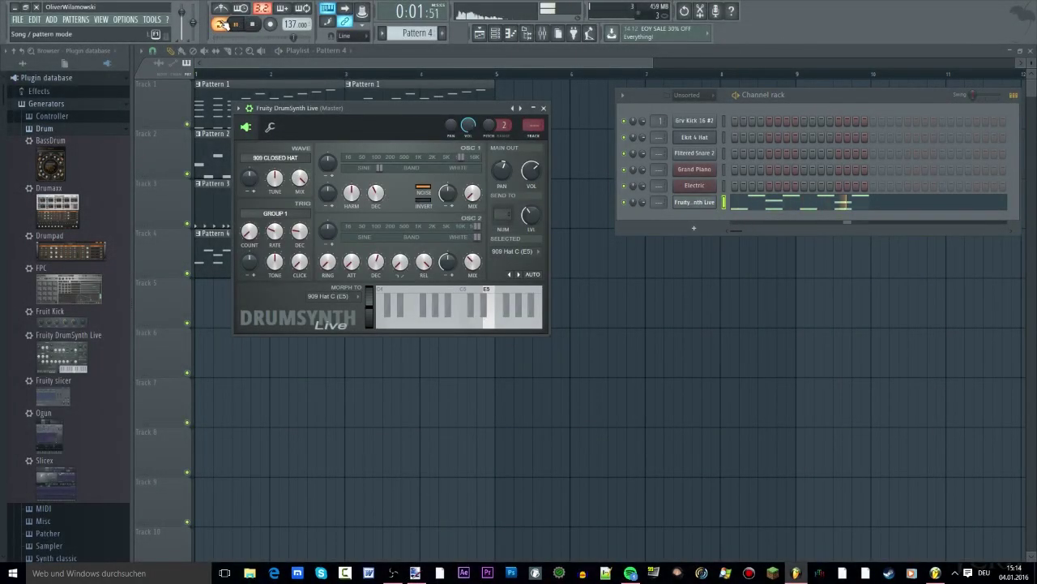
{"action": "left_click", "coordinate": [250, 24]}
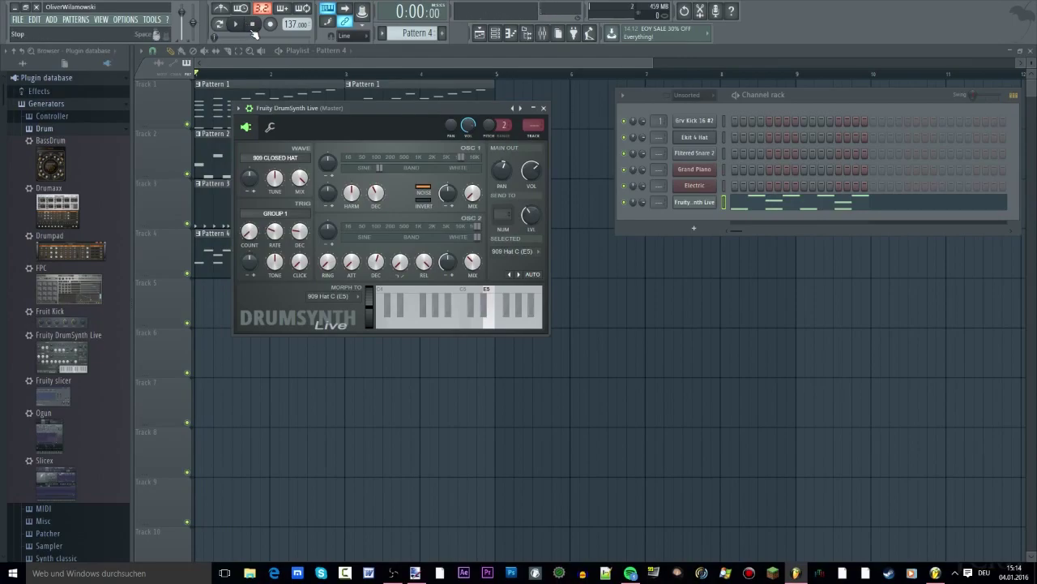
{"action": "left_click_drag", "start_coordinate": [403, 113], "coordinate": [779, 252]}
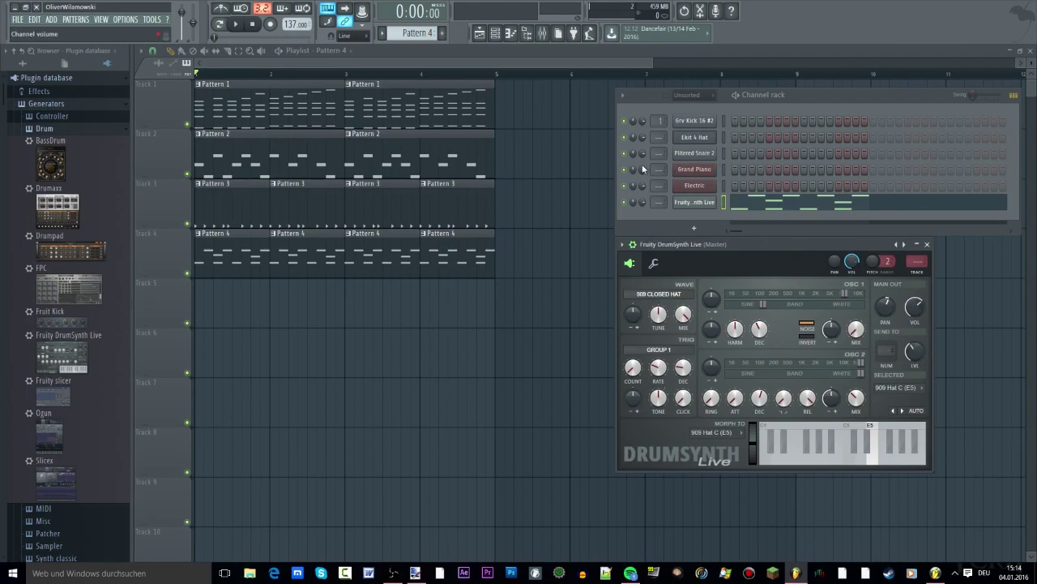
Step: Open the mixer and bring up the Filtered Snare 2 channel's sample settings
{"action": "left_click", "coordinate": [542, 34]}
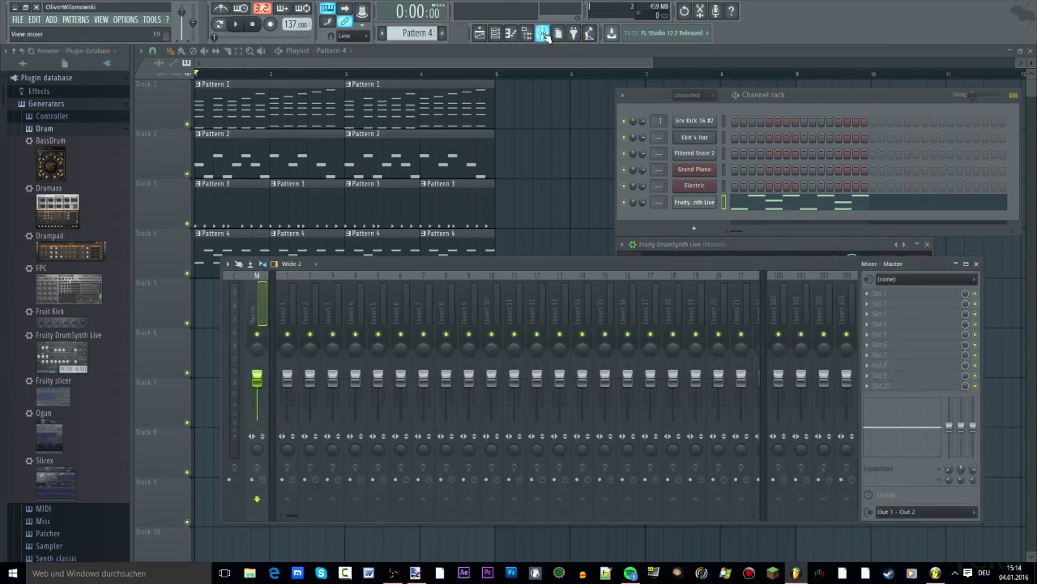
{"action": "left_click_drag", "start_coordinate": [774, 97], "coordinate": [780, 97]}
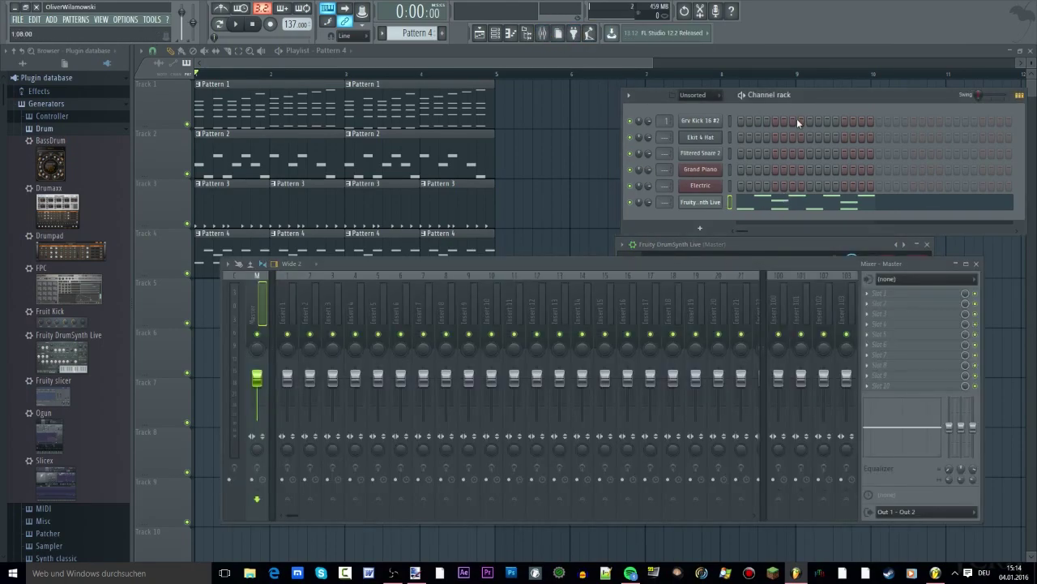
{"action": "left_click", "coordinate": [695, 96]}
{"action": "left_click", "coordinate": [691, 173]}
{"action": "left_click", "coordinate": [701, 154]}
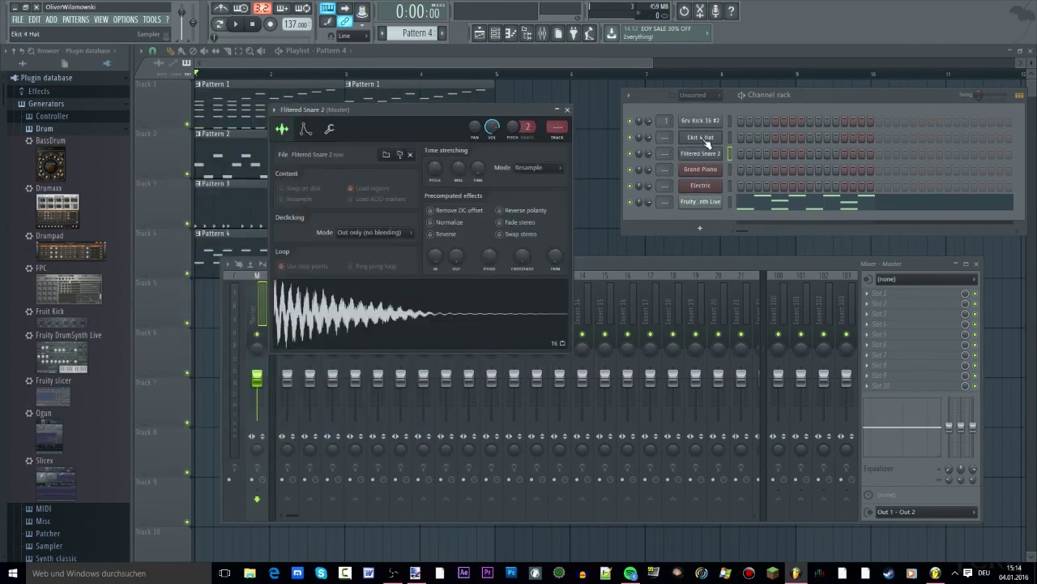
Step: Inspect the FPC 5 Kick and AMX CH 2 samples in the Audio group, return to Unsorted, and close the sample windows
{"action": "left_click", "coordinate": [700, 97]}
{"action": "left_click", "coordinate": [690, 120]}
{"action": "left_click", "coordinate": [700, 122]}
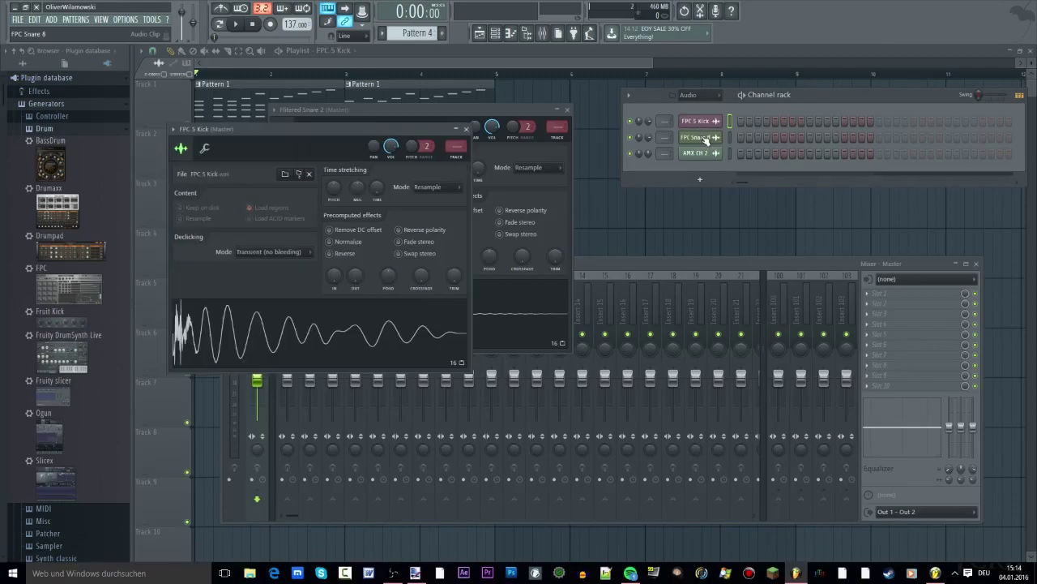
{"action": "left_click", "coordinate": [705, 152]}
{"action": "left_click", "coordinate": [700, 97]}
{"action": "left_click", "coordinate": [695, 133]}
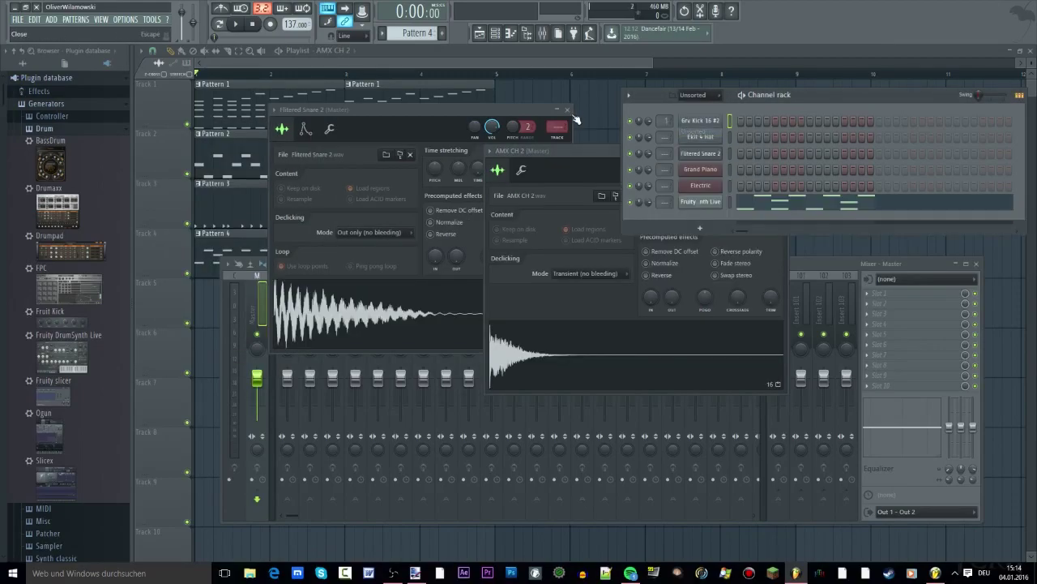
{"action": "left_click", "coordinate": [567, 110]}
{"action": "left_click_drag", "start_coordinate": [584, 150], "coordinate": [552, 223]}
{"action": "left_click", "coordinate": [749, 224]}
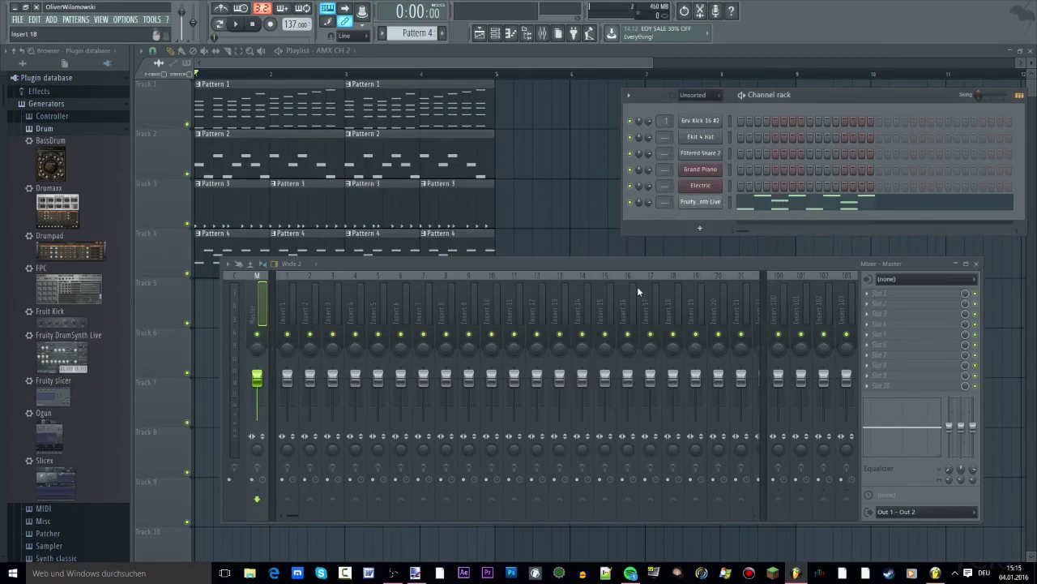
{"action": "left_click_drag", "start_coordinate": [762, 96], "coordinate": [798, 97]}
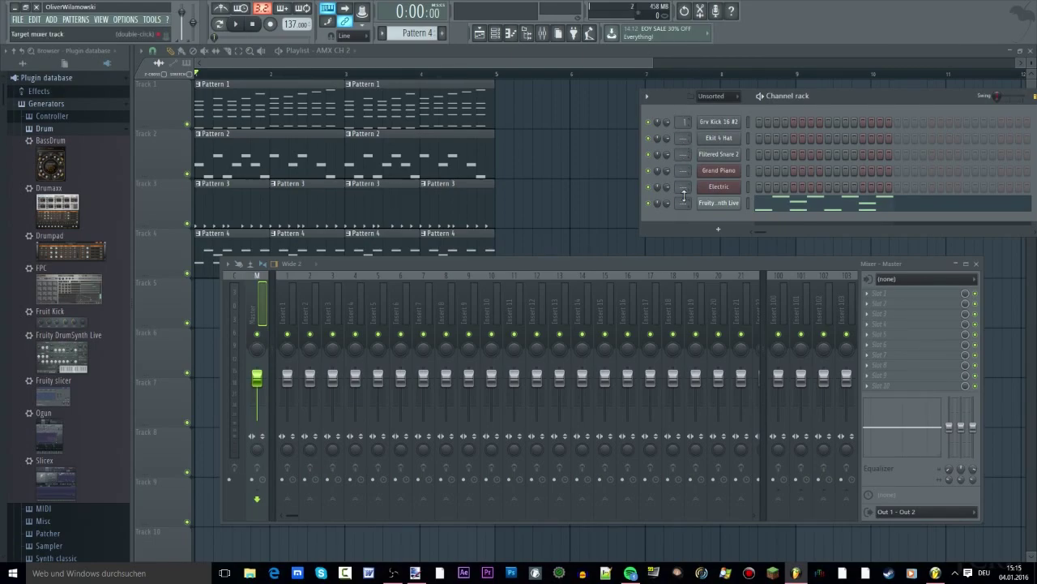
Step: Open the Grv Kick 16 #2 channel's settings and examine its target mixer track
{"action": "left_click", "coordinate": [717, 123]}
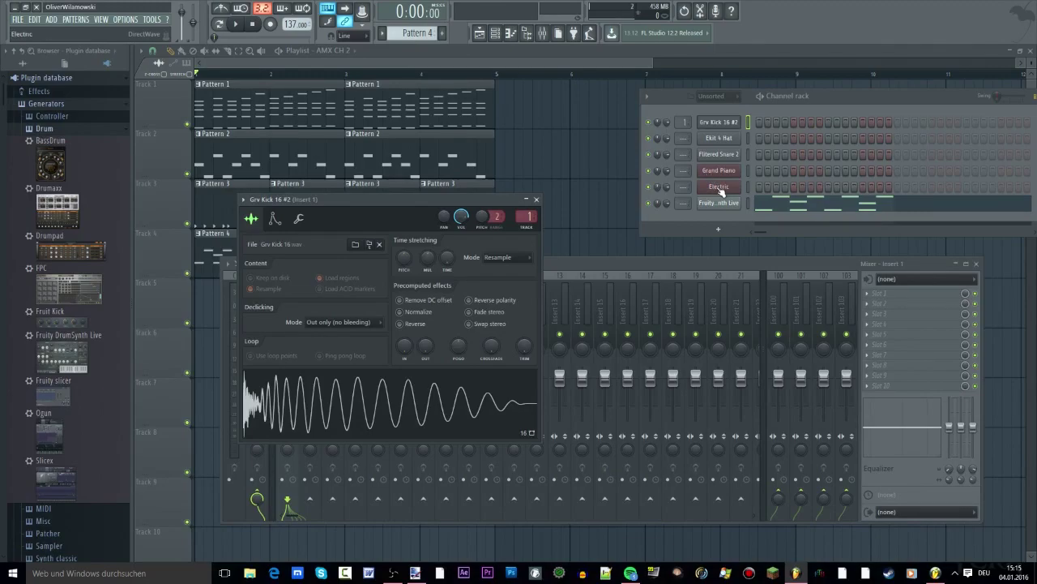
{"action": "left_click_drag", "start_coordinate": [485, 202], "coordinate": [715, 121]}
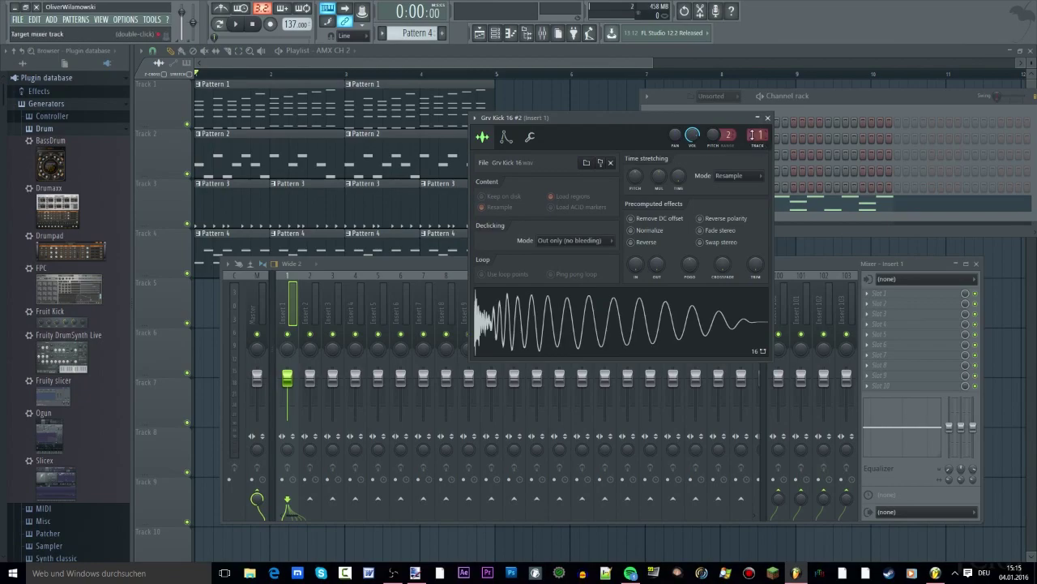
{"action": "left_click_drag", "start_coordinate": [744, 146], "coordinate": [679, 135]}
Step: Route the Ekit 4 Hat channel to mixer track 2
{"action": "left_click", "coordinate": [727, 138]}
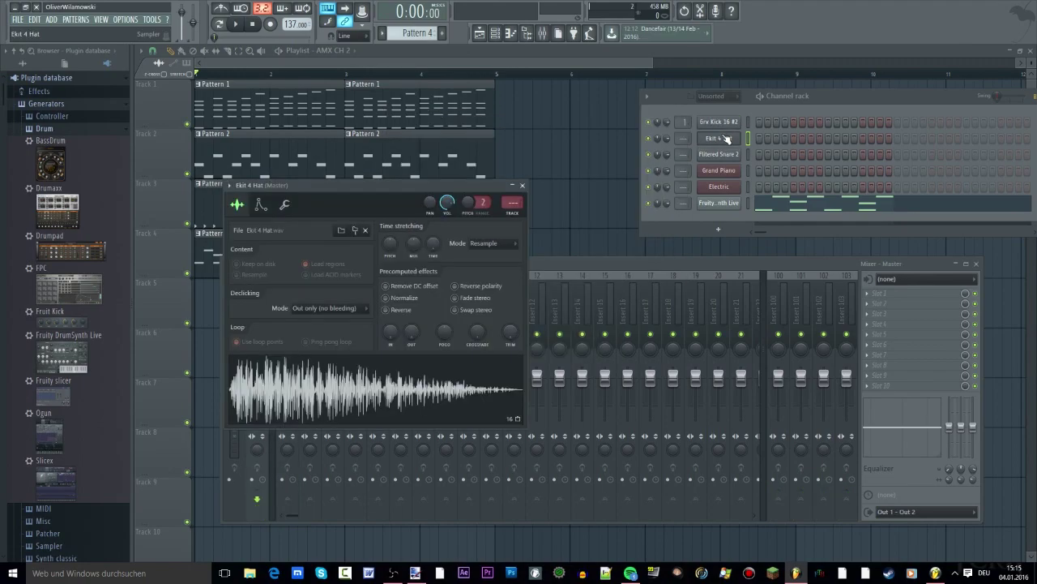
{"action": "left_click_drag", "start_coordinate": [480, 186], "coordinate": [718, 118]}
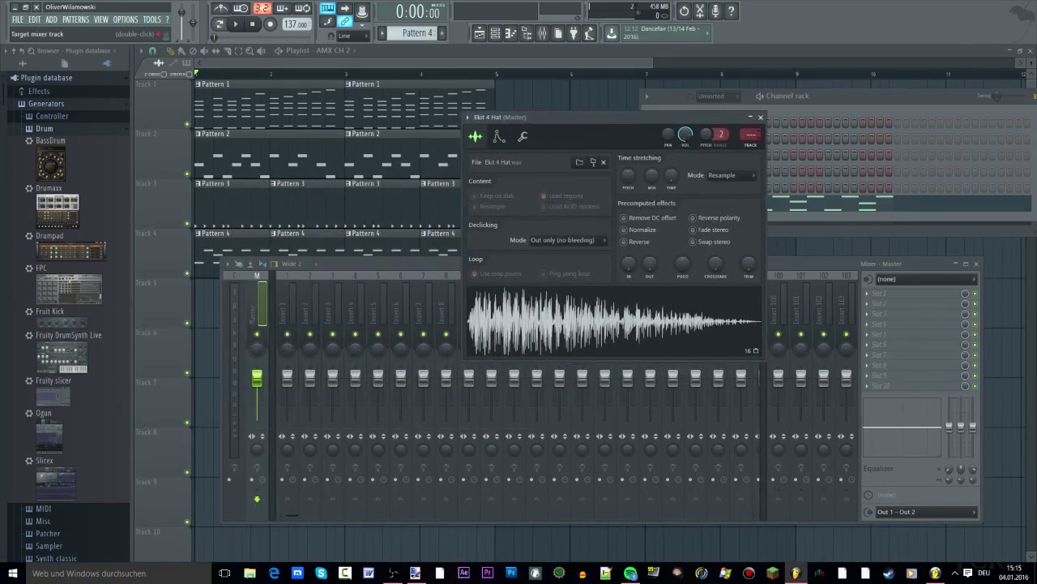
{"action": "scroll", "coordinate": [751, 135], "scroll_direction": "up", "scroll_amount": 2}
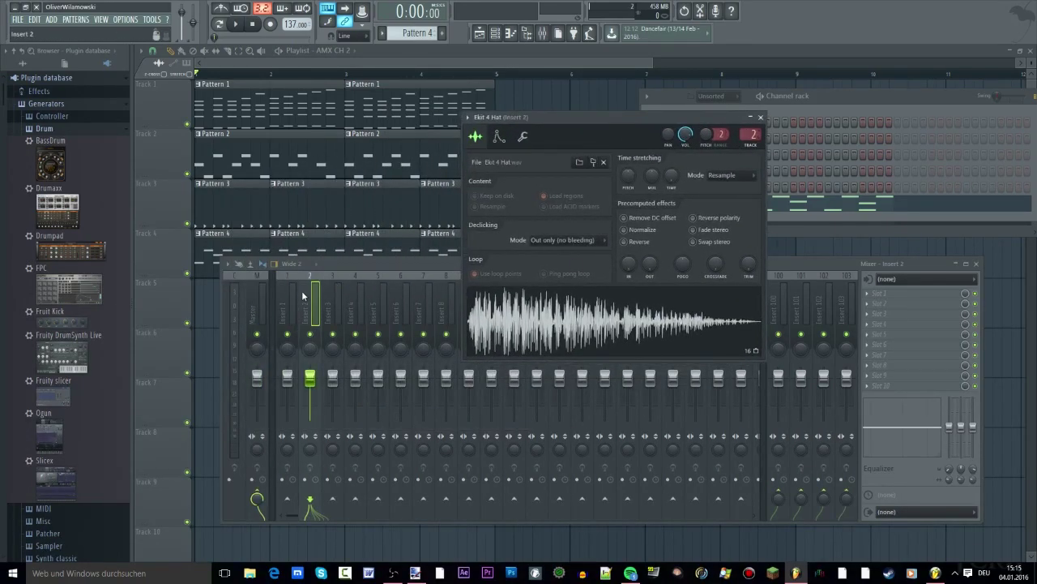
{"action": "left_click_drag", "start_coordinate": [582, 117], "coordinate": [477, 110]}
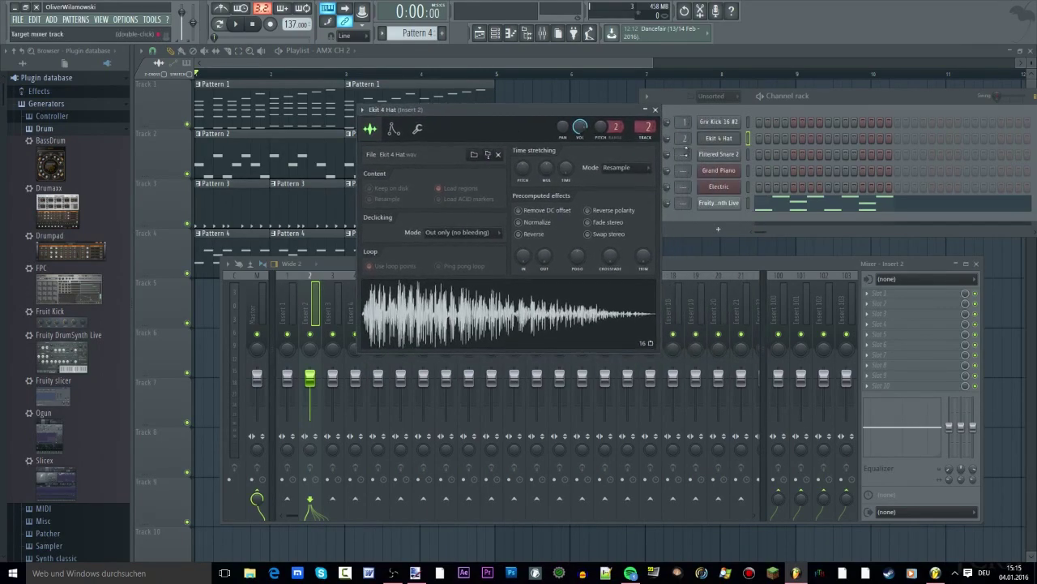
Step: Route the Filtered Snare 2 channel to mixer track 3 and the Grand Piano channel to mixer track 4
{"action": "left_click", "coordinate": [724, 156]}
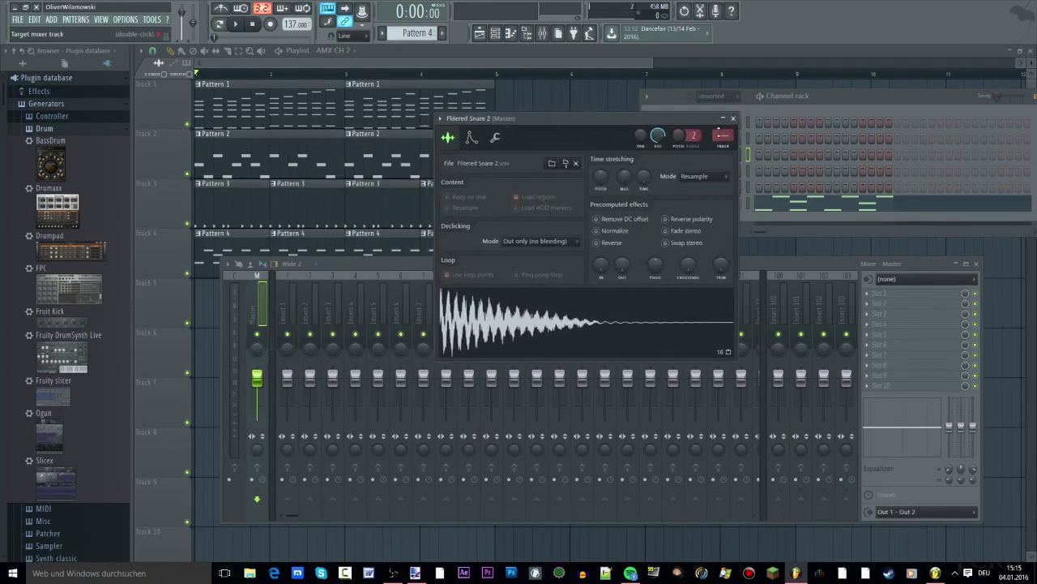
{"action": "left_click_drag", "start_coordinate": [723, 136], "coordinate": [618, 115]}
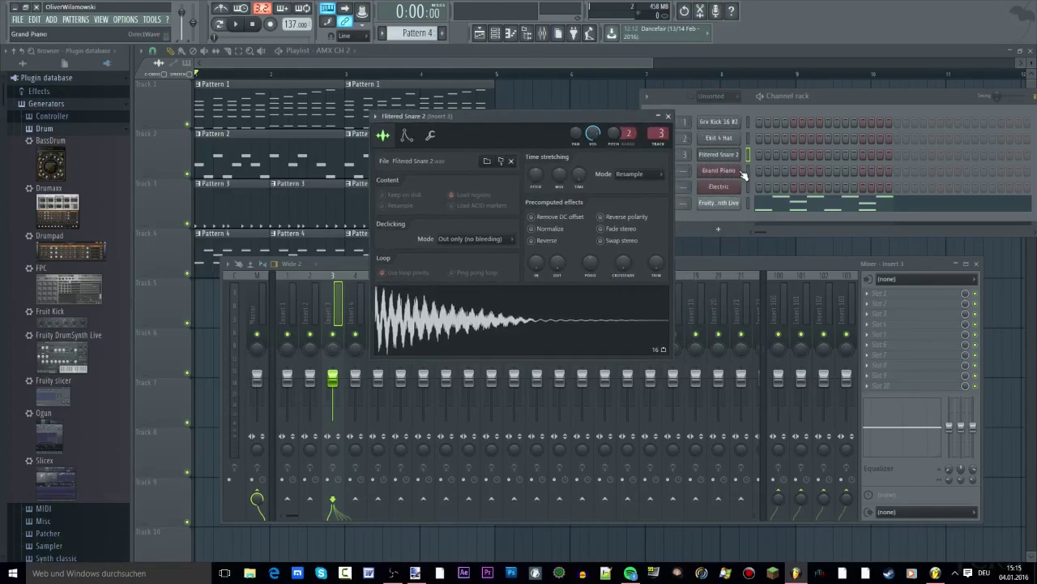
{"action": "left_click", "coordinate": [735, 171]}
{"action": "left_click_drag", "start_coordinate": [559, 90], "coordinate": [799, 122]}
{"action": "left_click_drag", "start_coordinate": [723, 124], "coordinate": [593, 117]}
Step: Route the Electric channel to mixer track 5 and the Fruity DrumSynth Live channel to mixer track 6
{"action": "left_click", "coordinate": [734, 187]}
{"action": "left_click_drag", "start_coordinate": [492, 112], "coordinate": [640, 123]}
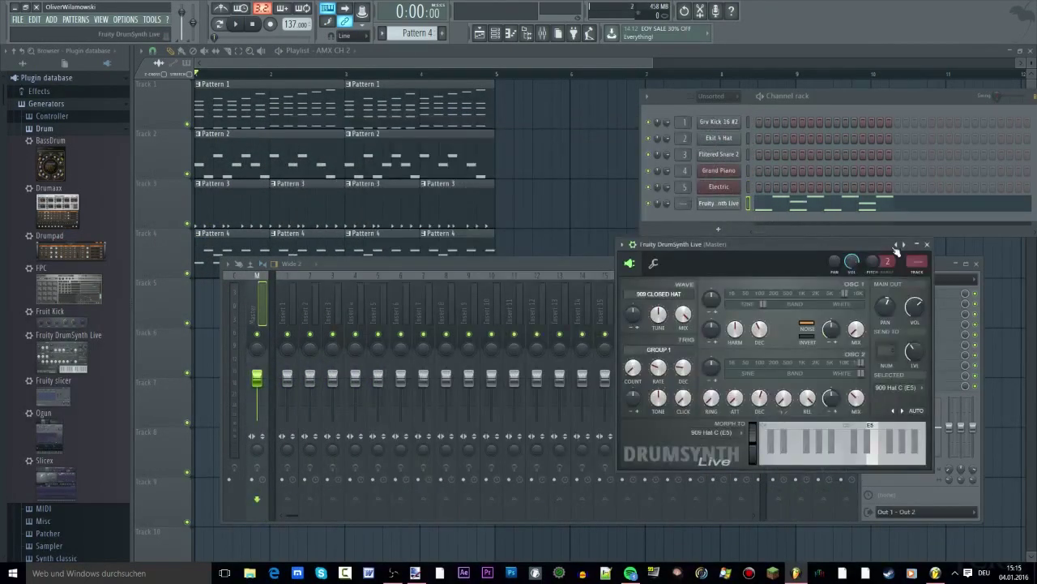
{"action": "left_click_drag", "start_coordinate": [917, 262], "coordinate": [918, 246]}
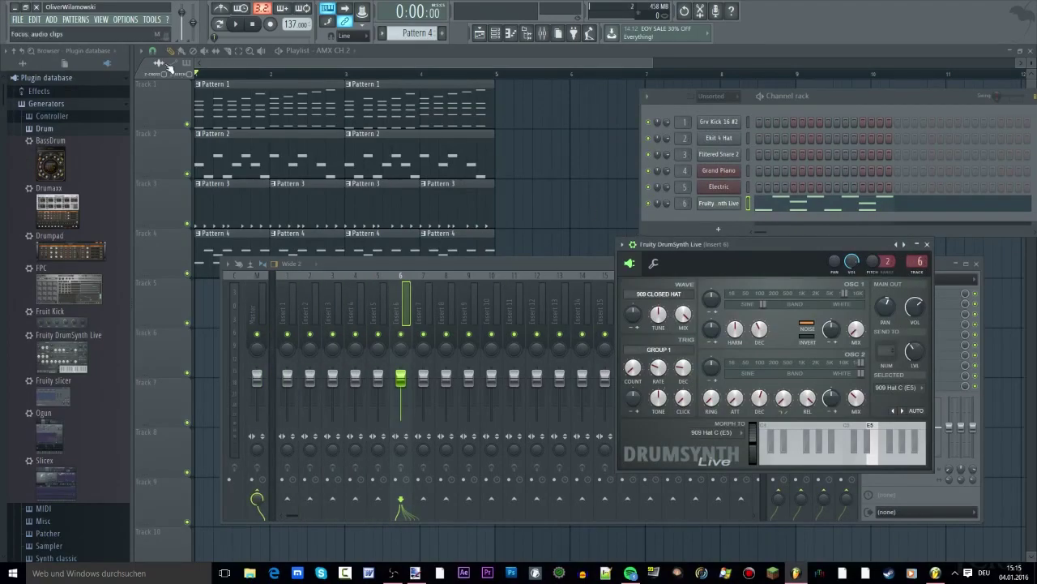
Step: Play the song for a few seconds and watch the level meters of the separate mixer tracks
{"action": "left_click", "coordinate": [235, 25]}
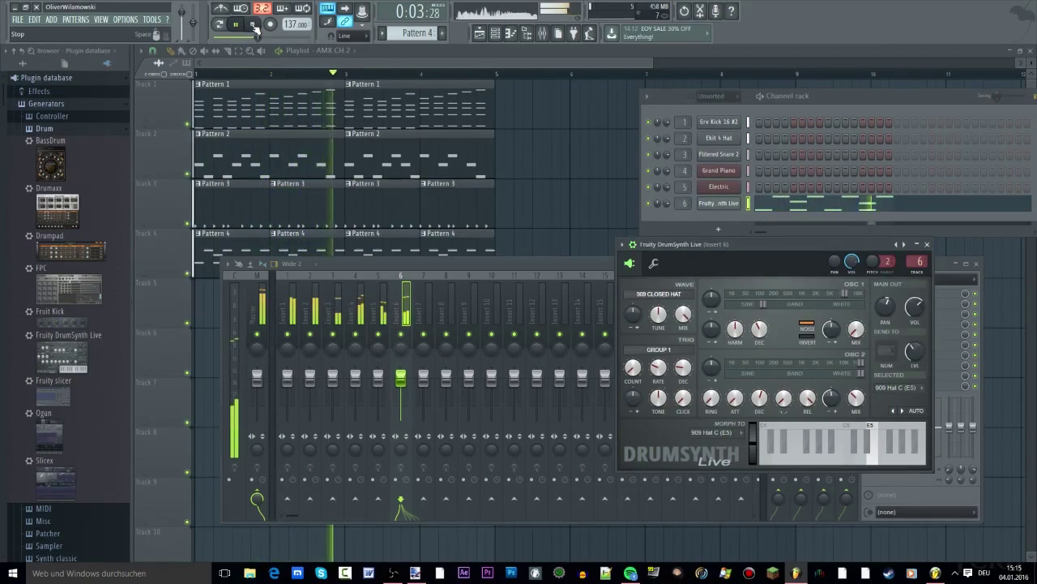
{"action": "left_click", "coordinate": [254, 27]}
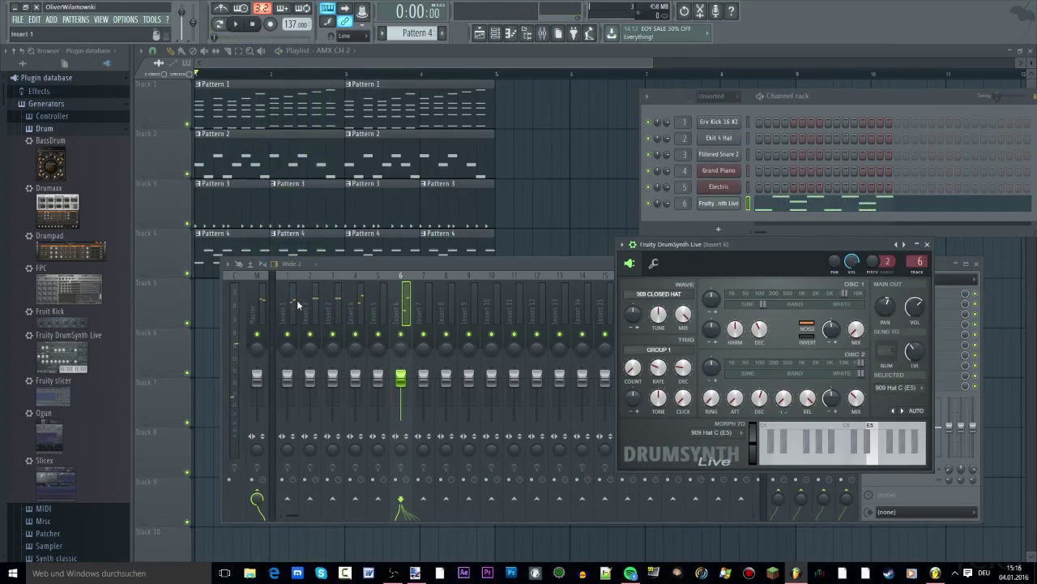
Step: Try the Extra large mixer layout, and set the mixer to the Compact layout
{"action": "left_click", "coordinate": [313, 271]}
{"action": "left_click", "coordinate": [299, 277]}
{"action": "left_click", "coordinate": [308, 267]}
{"action": "left_click", "coordinate": [297, 335]}
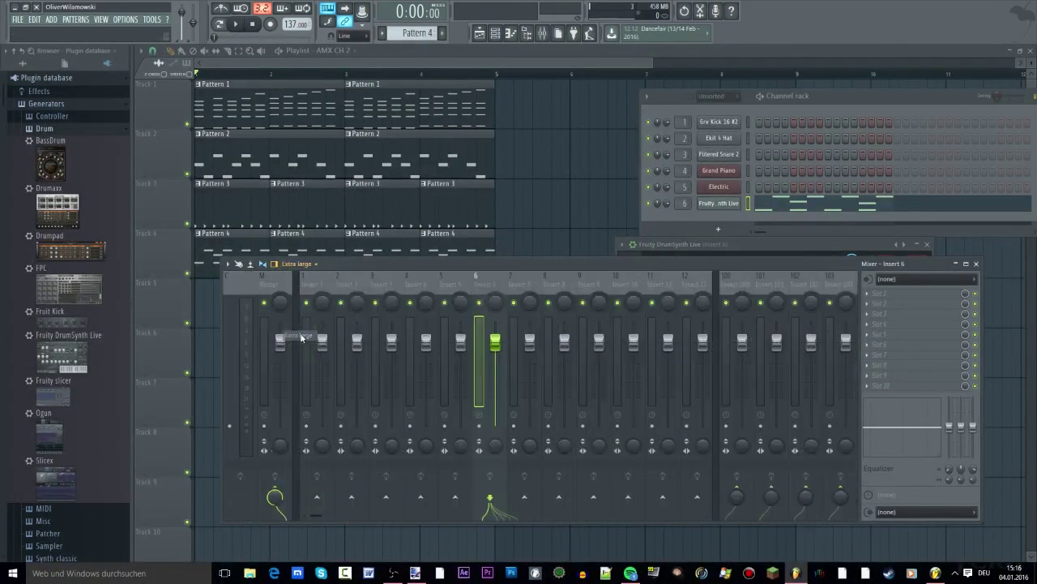
{"action": "left_click", "coordinate": [308, 267]}
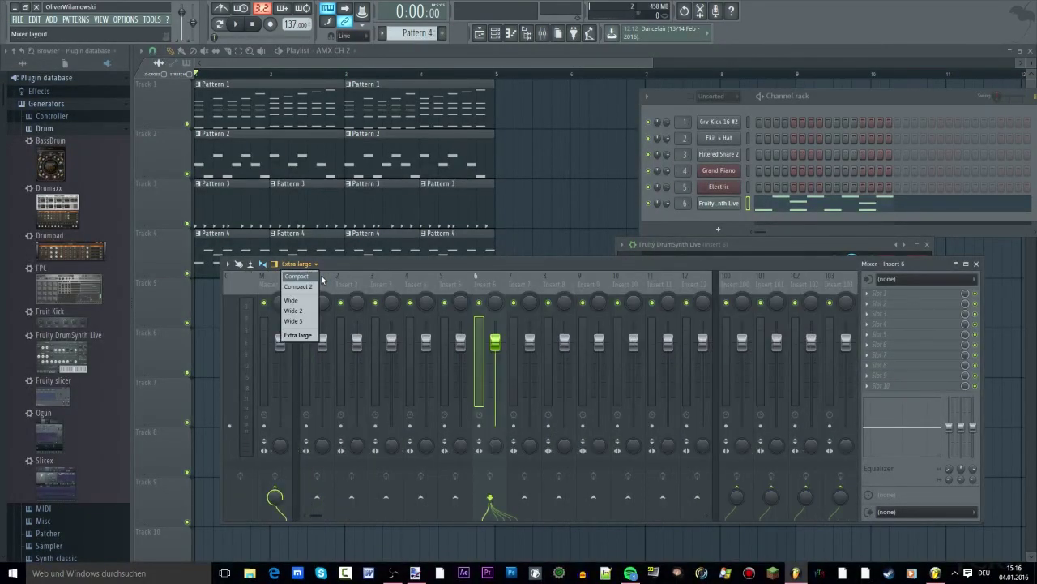
{"action": "left_click", "coordinate": [315, 278]}
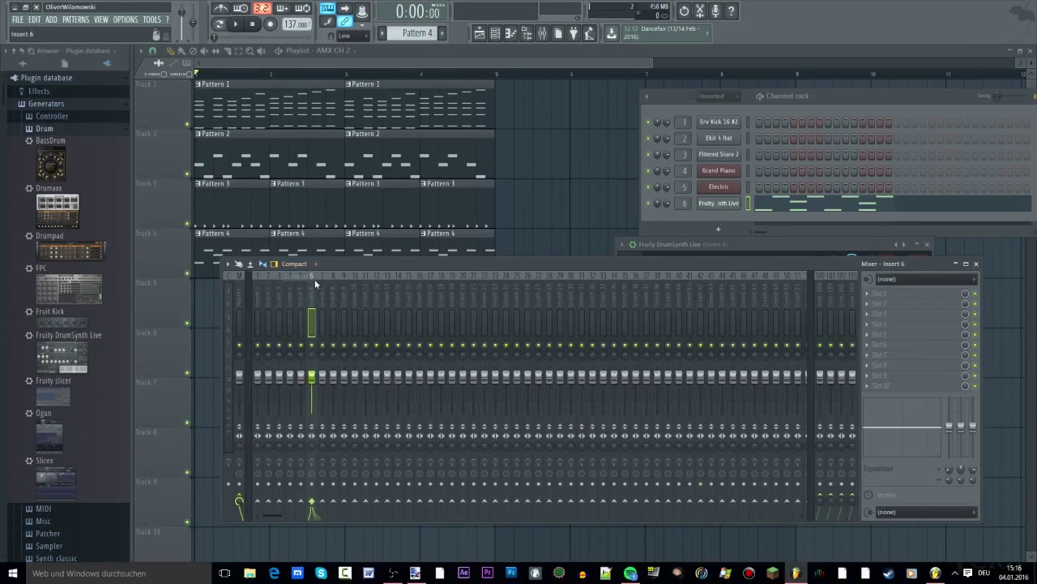
Step: Go through the channels to check each one's assigned mixer track, and play the song briefly to compare the track levels
{"action": "left_click_drag", "start_coordinate": [313, 306], "coordinate": [228, 309]}
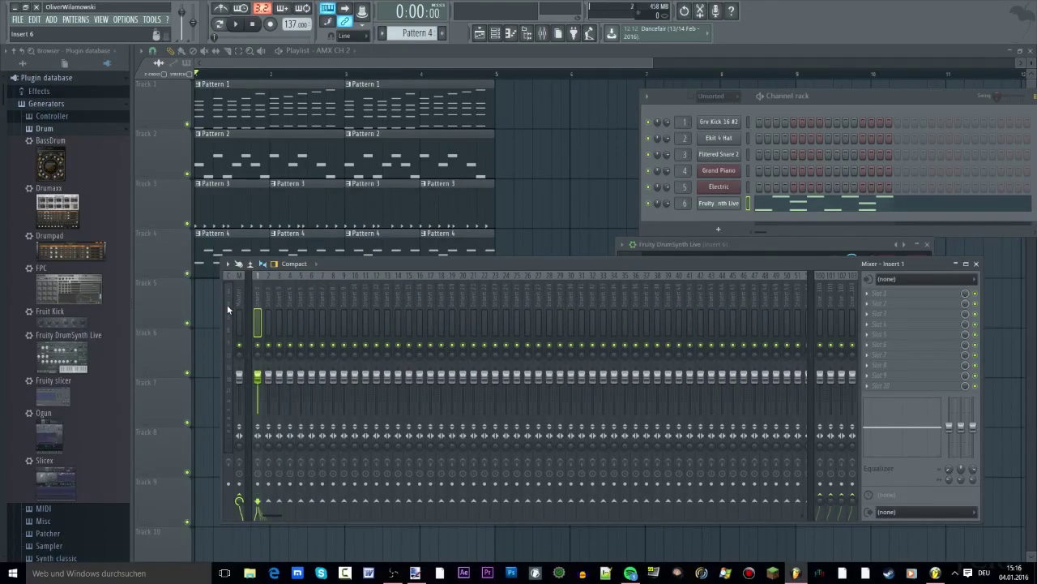
{"action": "left_click", "coordinate": [719, 203]}
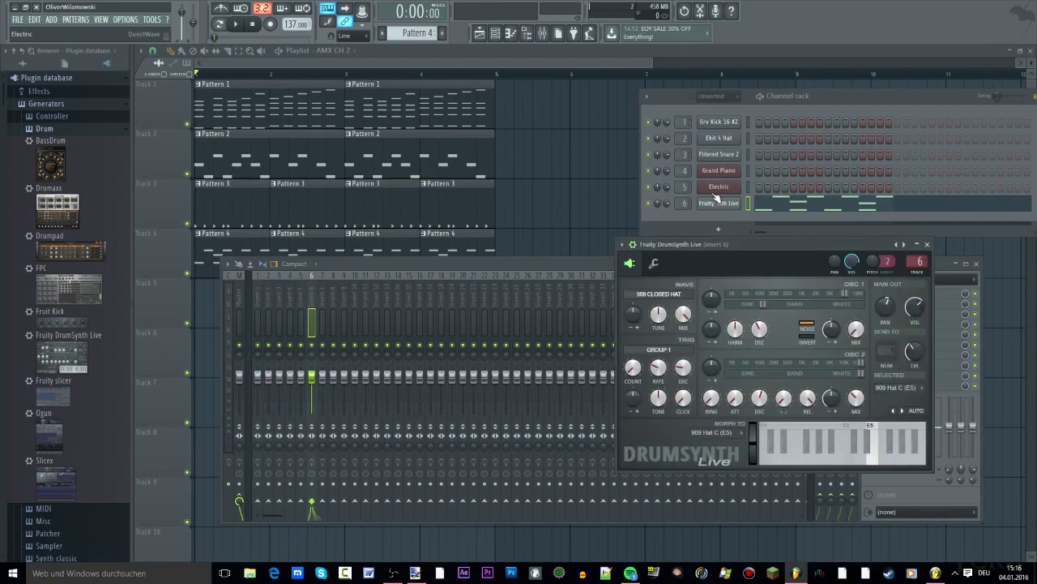
{"action": "left_click", "coordinate": [719, 187]}
{"action": "left_click", "coordinate": [719, 171]}
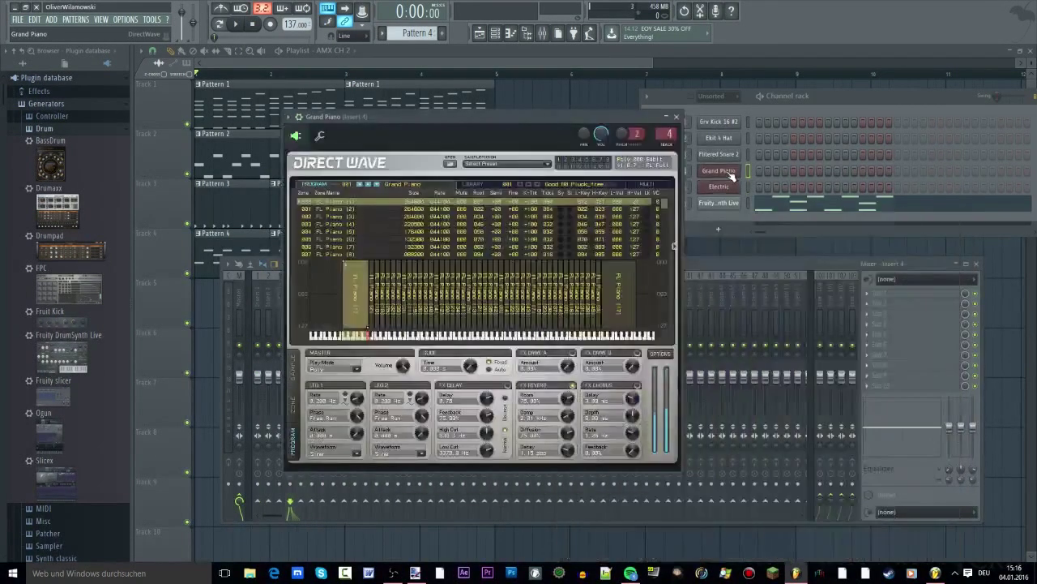
{"action": "left_click_drag", "start_coordinate": [512, 124], "coordinate": [851, 216]}
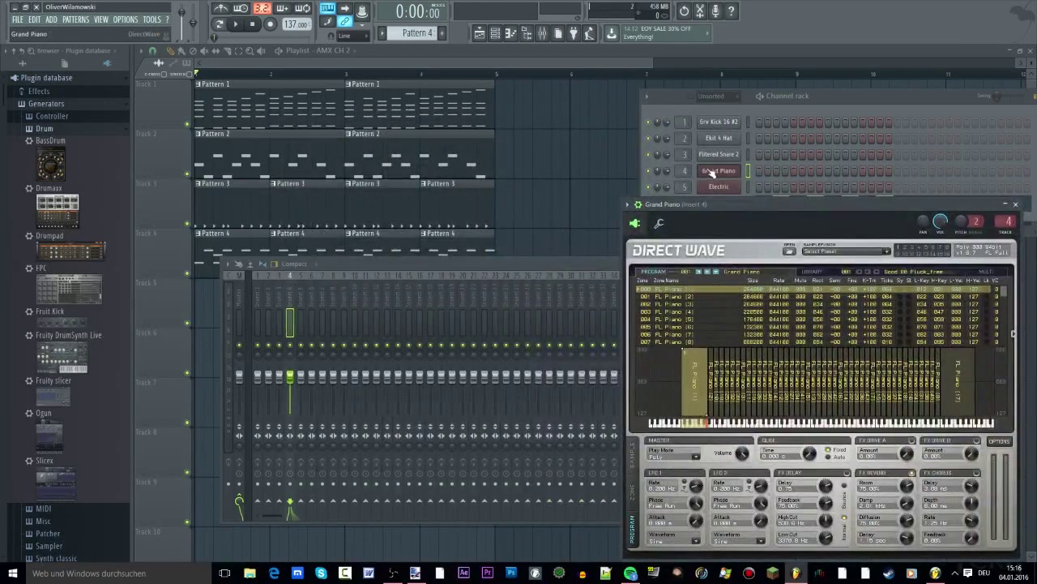
{"action": "left_click", "coordinate": [728, 158]}
{"action": "left_click", "coordinate": [718, 139]}
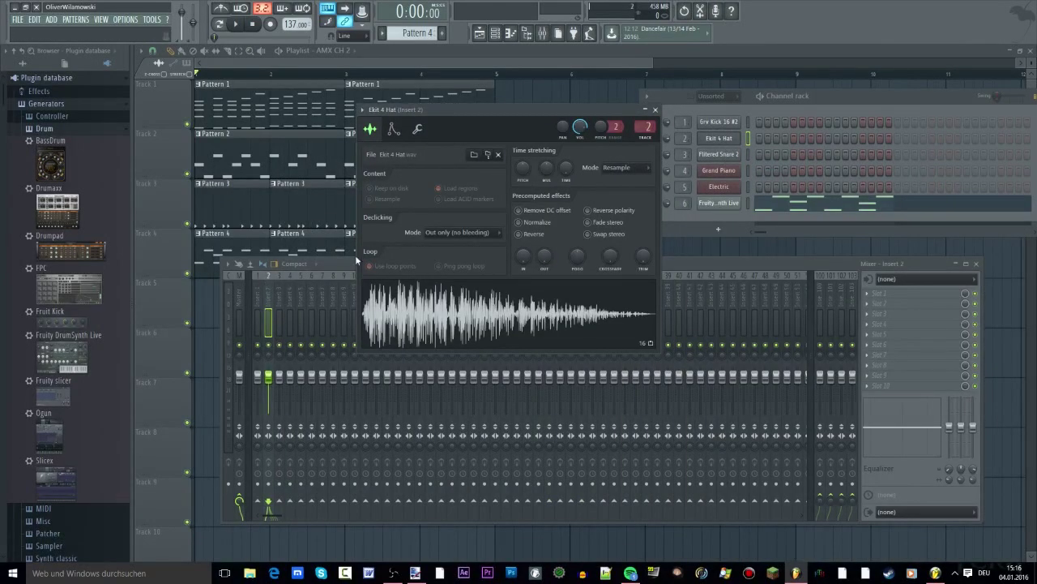
{"action": "left_click", "coordinate": [721, 155]}
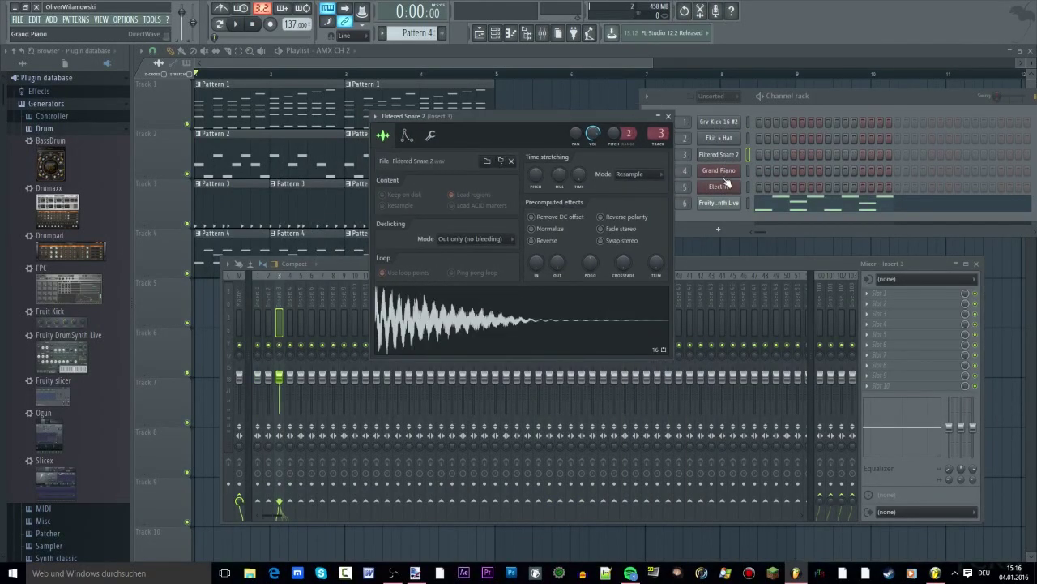
{"action": "left_click", "coordinate": [727, 184]}
{"action": "left_click", "coordinate": [236, 25]}
{"action": "left_click", "coordinate": [252, 24]}
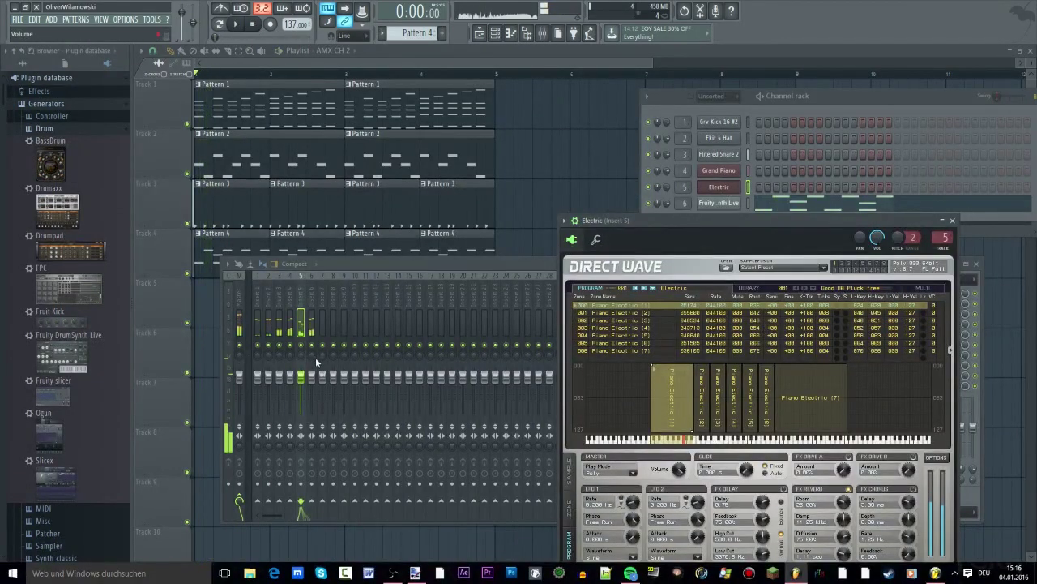
Step: Audition the Grv Kick 16 #2 sample and select its mixer track, Insert 1
{"action": "left_click", "coordinate": [731, 127]}
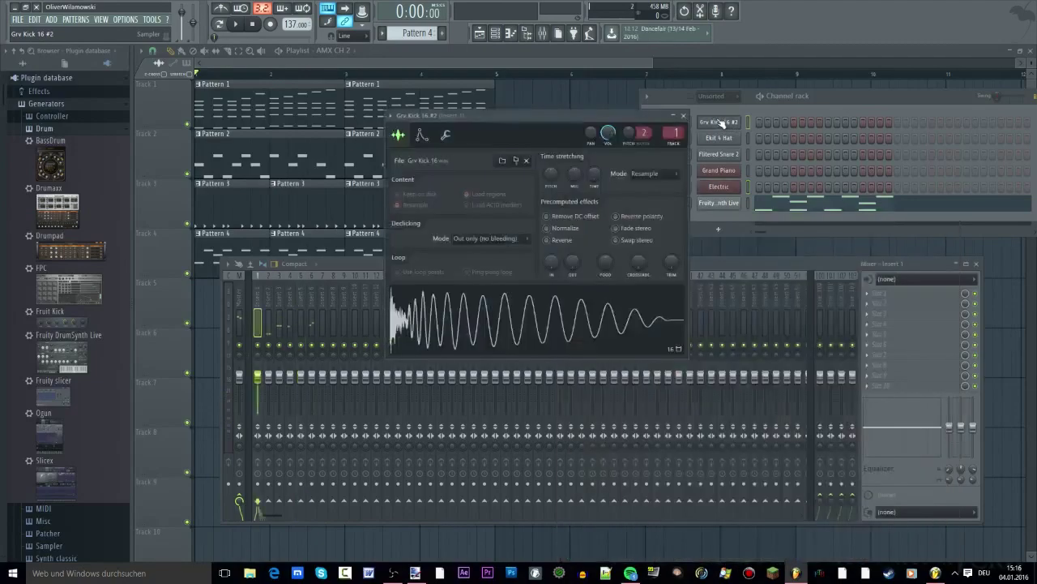
{"action": "left_click", "coordinate": [458, 308]}
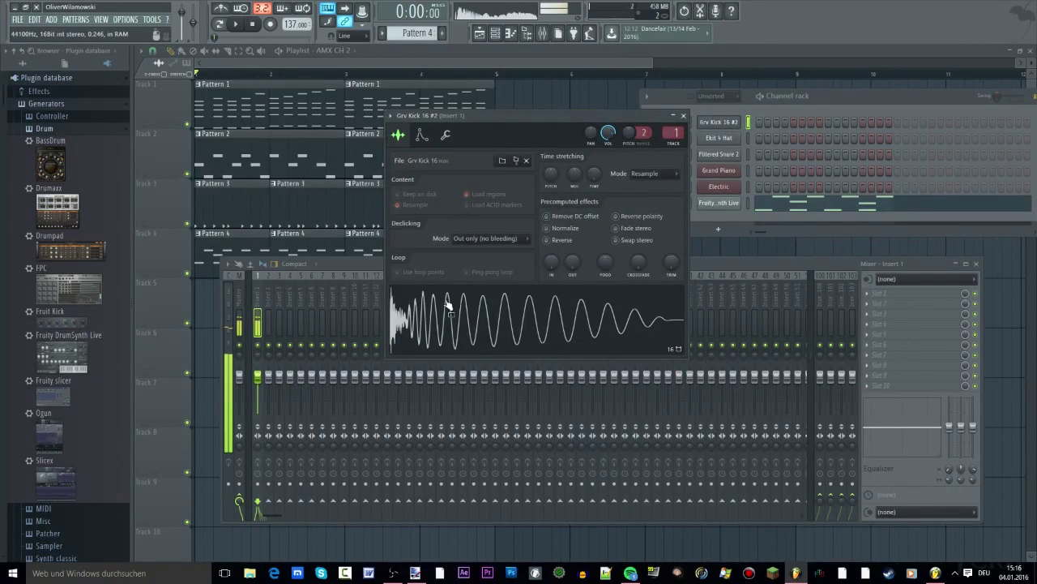
{"action": "left_click", "coordinate": [257, 284]}
{"action": "mouse_move", "coordinate": [257, 280]}
{"action": "left_mouse_down"}
{"action": "mouse_move", "coordinate": [714, 285]}
{"action": "mouse_move", "coordinate": [259, 281]}
{"action": "left_mouse_up"}
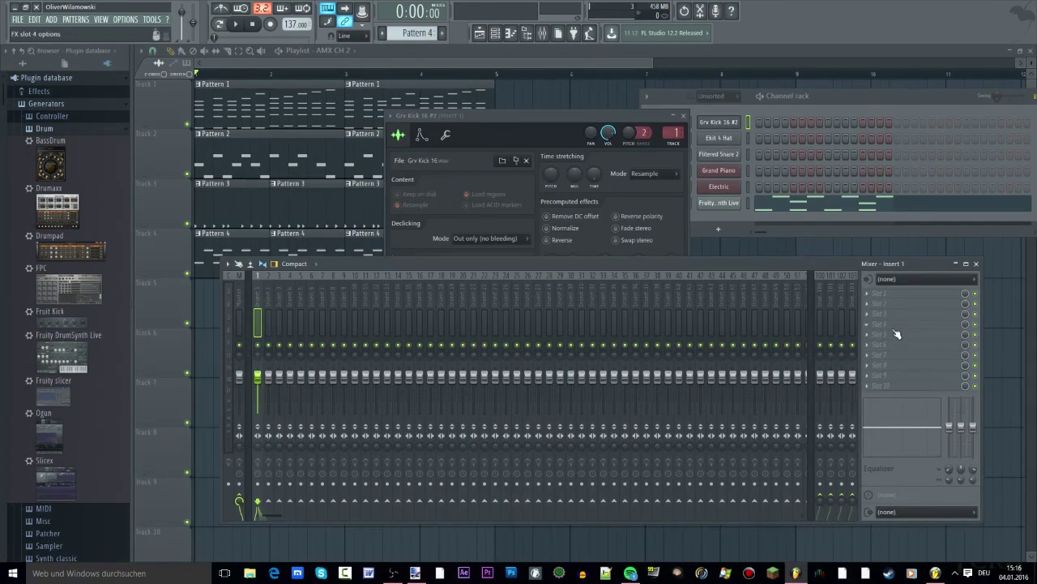
Step: Open the list of available effect plugins for slot 4 of mixer track Insert 1
{"action": "key", "text": "alt+p"}
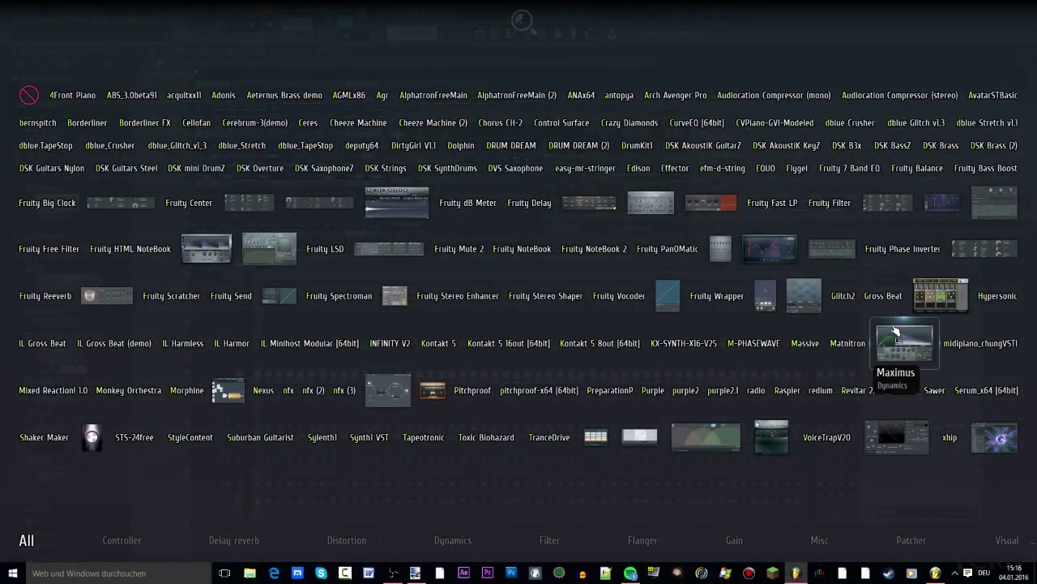
{"action": "left_click", "coordinate": [895, 330]}
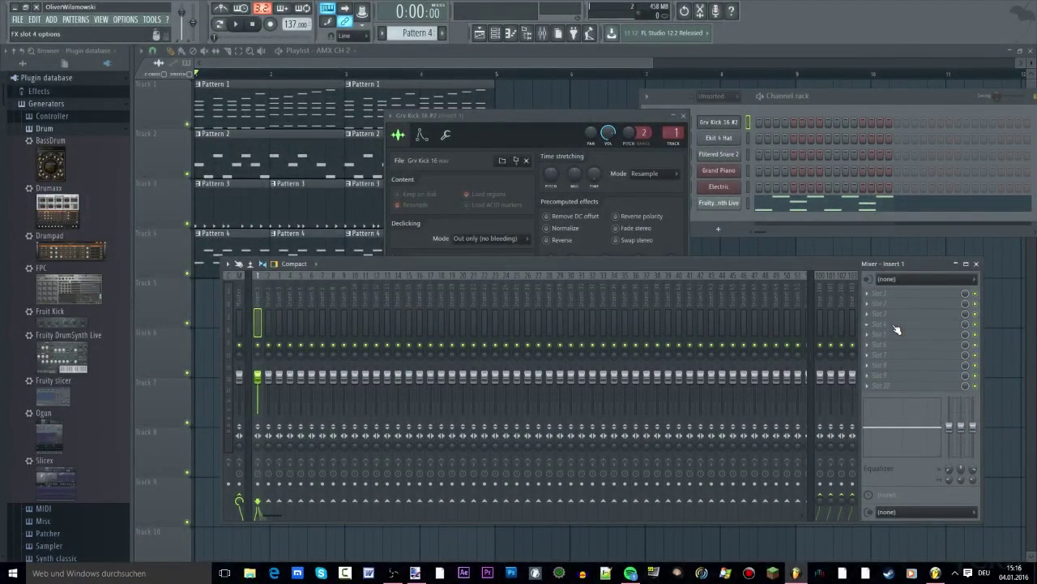
{"action": "left_click", "coordinate": [898, 331]}
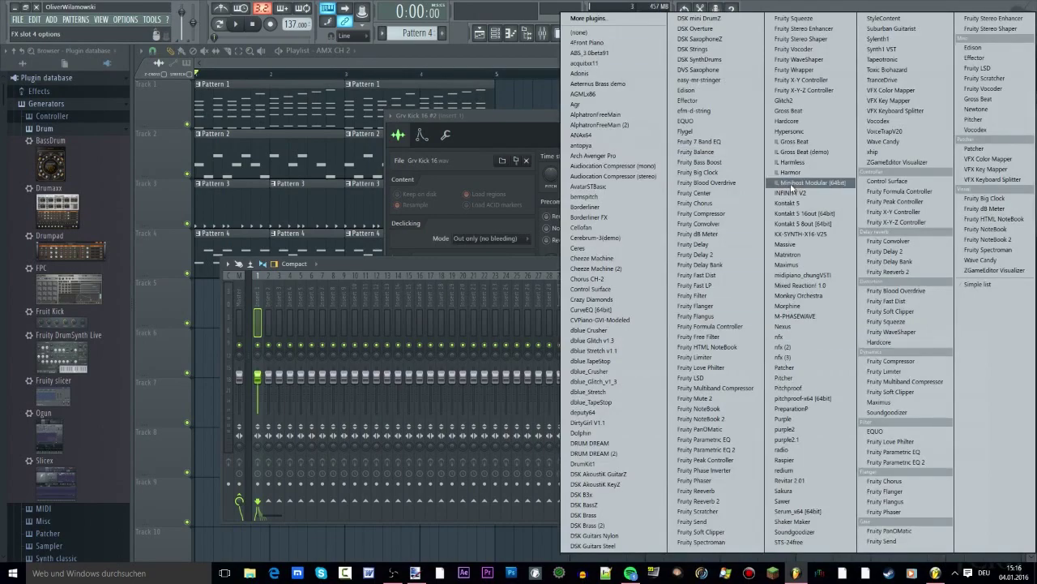